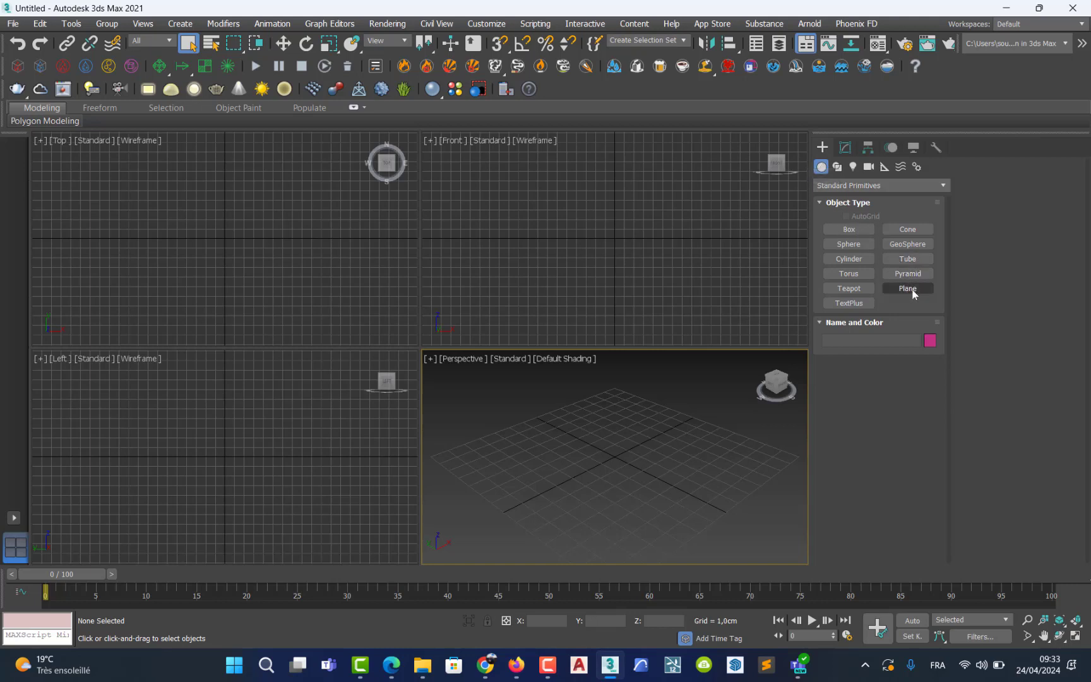
Create a plane about 28.7 cm long and 73.2 cm wide from the Top view.
{"action": "left_click", "coordinate": [911, 289]}
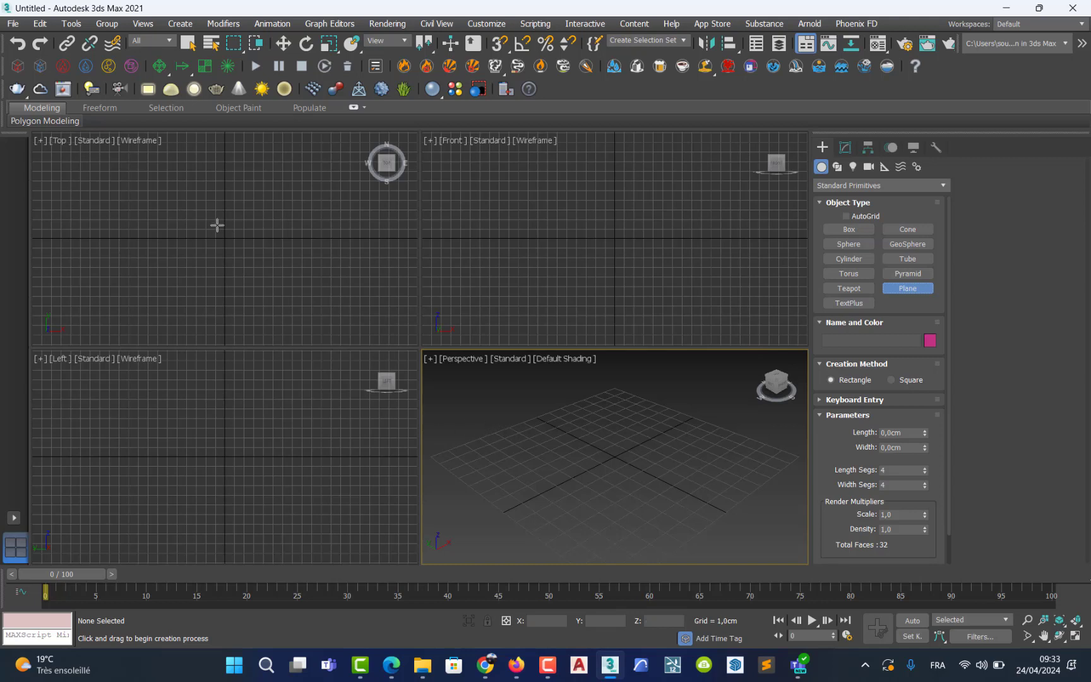
{"action": "left_click", "coordinate": [198, 204]}
{"action": "left_click_drag", "start_coordinate": [46, 176], "coordinate": [701, 439]}
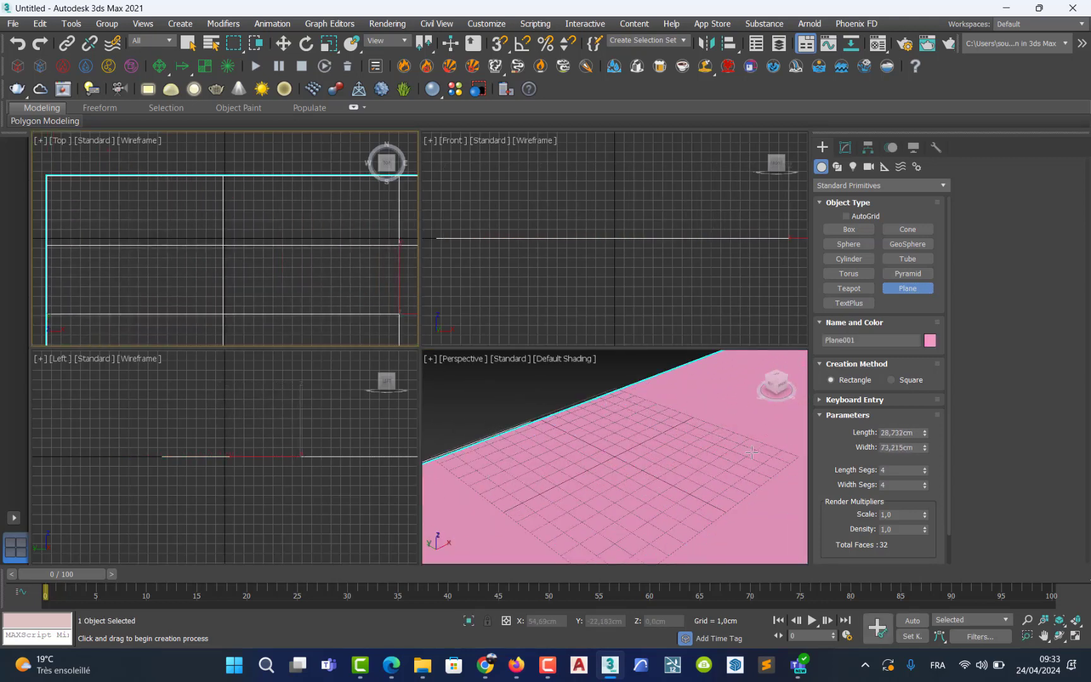
Move the plane to the world origin by setting its X and Y position to 0 cm.
{"action": "left_click", "coordinate": [283, 42]}
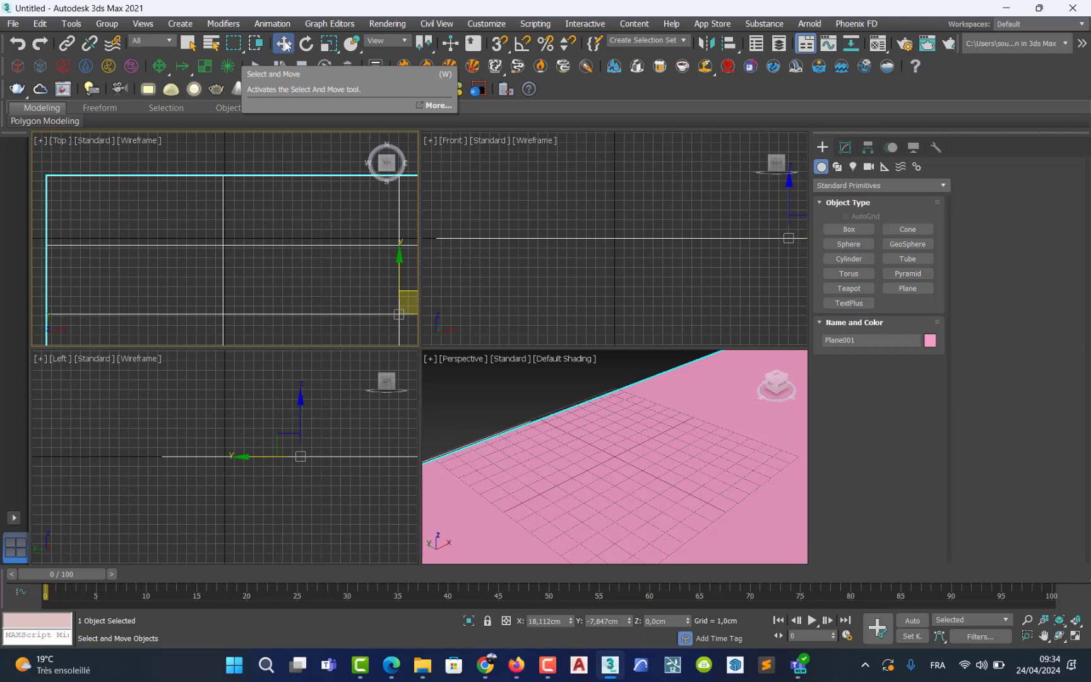
{"action": "key", "text": "XF86AudioRaiseVolume"}
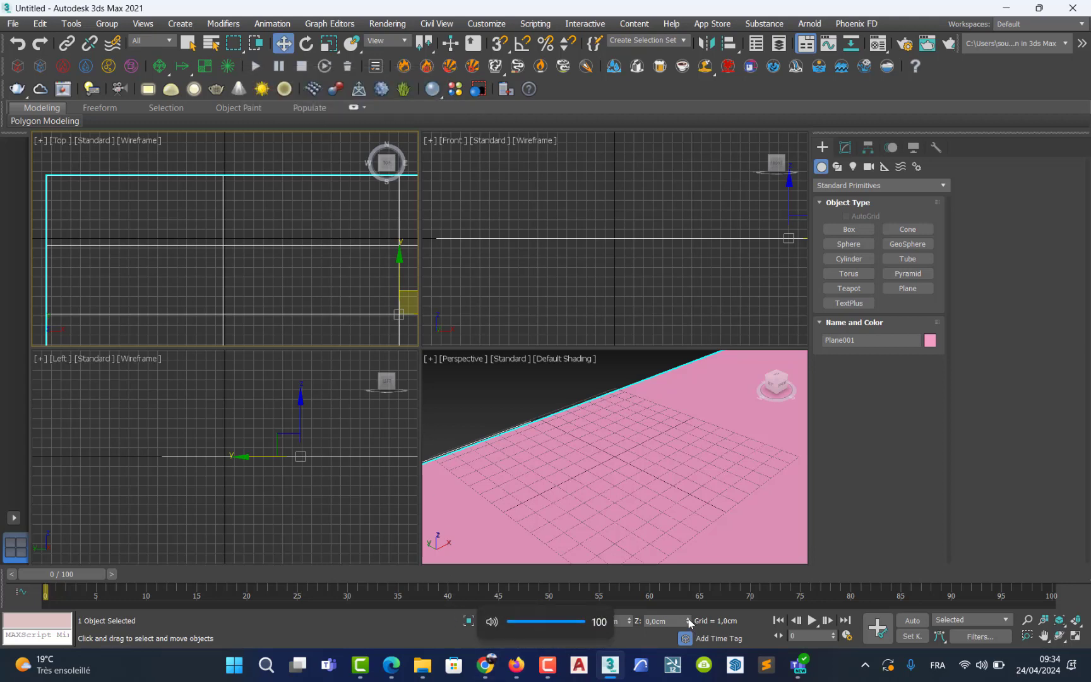
{"action": "right_click", "coordinate": [630, 621]}
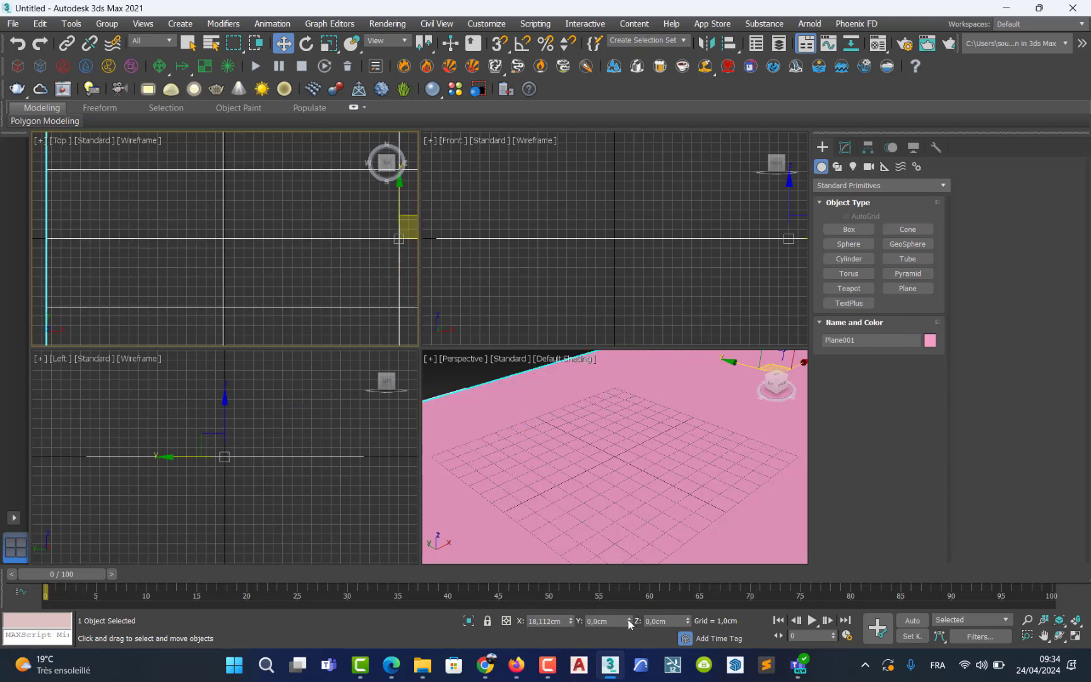
{"action": "right_click", "coordinate": [572, 621]}
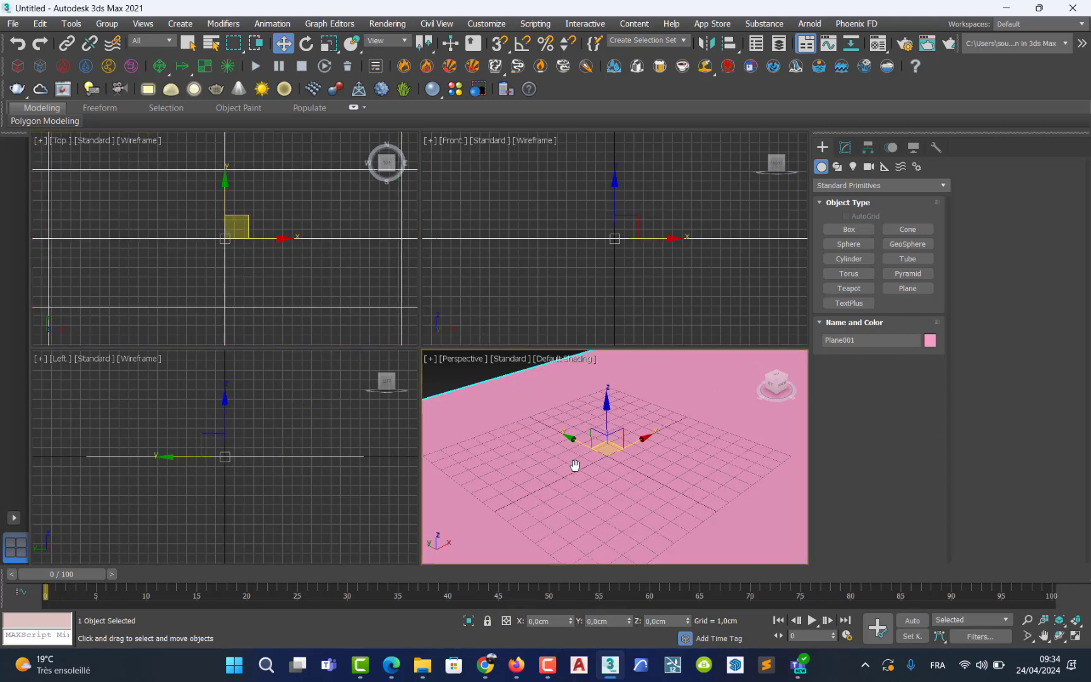
{"action": "middle_click_drag", "start_coordinate": [577, 464], "coordinate": [562, 454]}
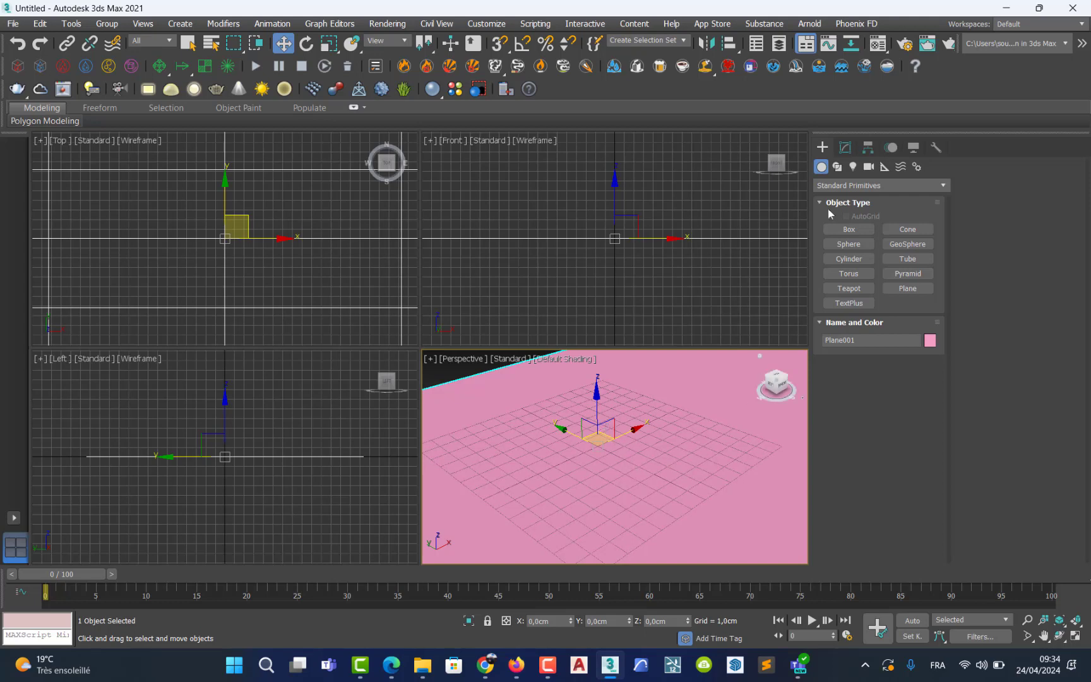
Set the plane's length and width segments to 100 each.
{"action": "left_click", "coordinate": [844, 147]}
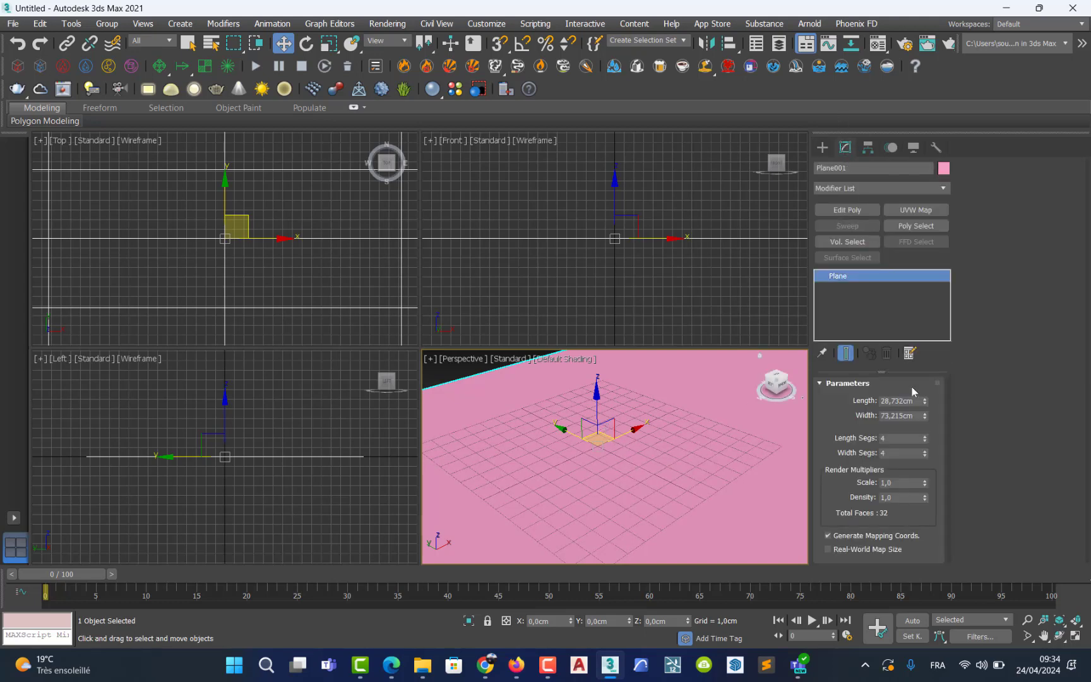
{"action": "left_click", "coordinate": [900, 438]}
{"action": "key", "text": "Tab"}
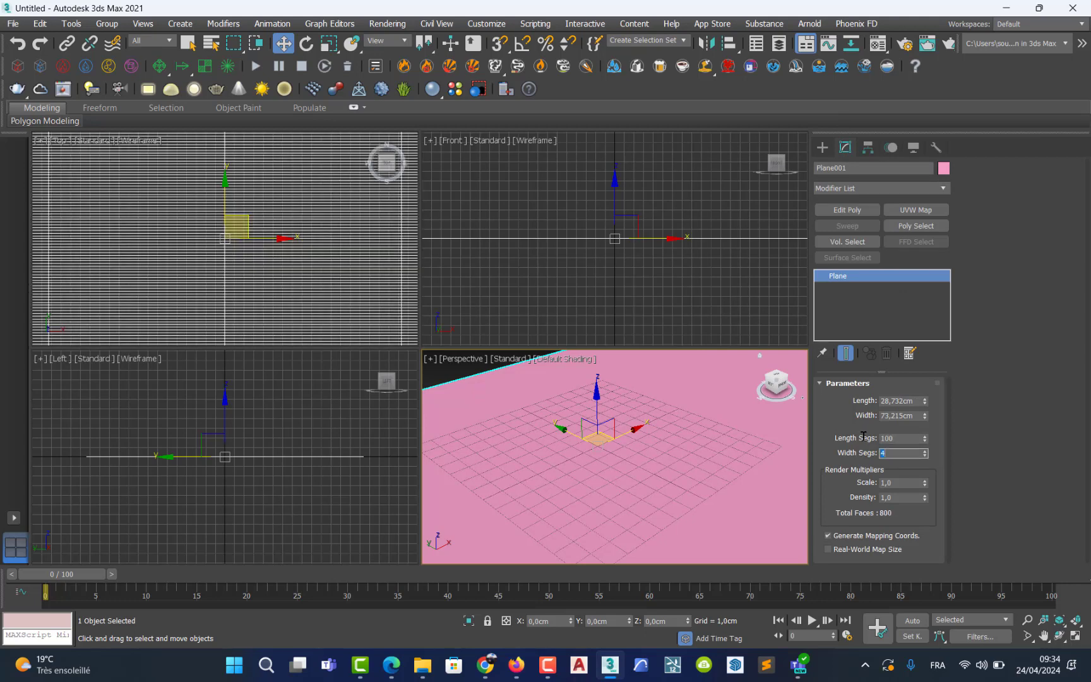
{"action": "type", "text": "100"}
{"action": "key", "text": "Return"}
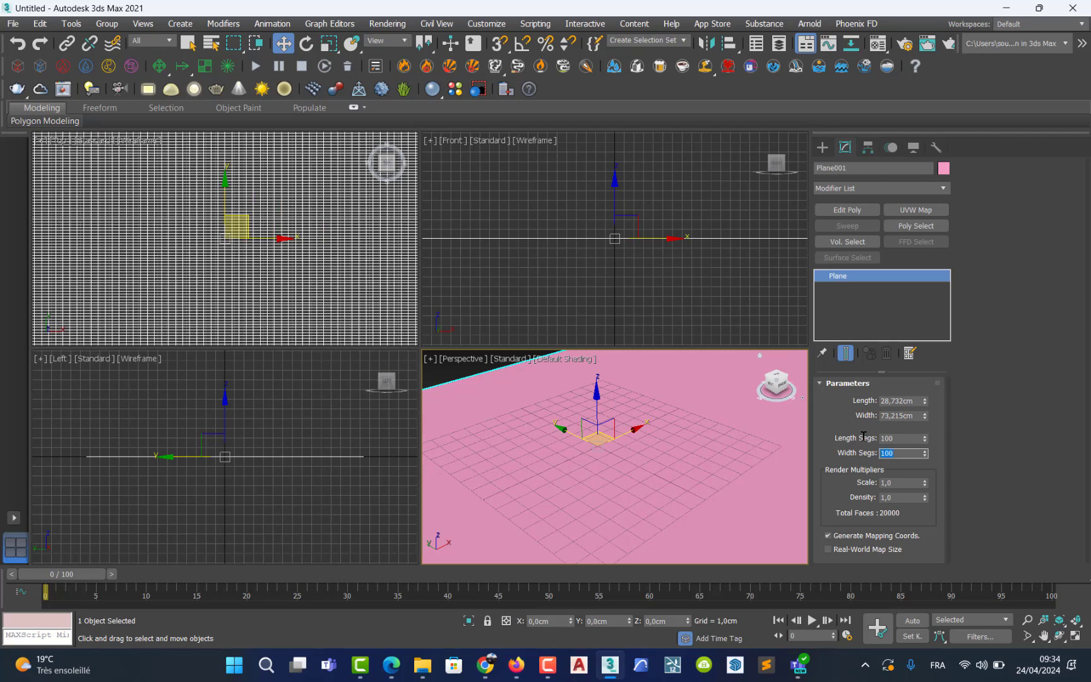
Show Edged Faces in the Perspective view and maximize that view at a low viewing angle.
{"action": "middle_click_drag", "start_coordinate": [576, 488], "coordinate": [564, 438]}
{"action": "left_click", "coordinate": [574, 454]}
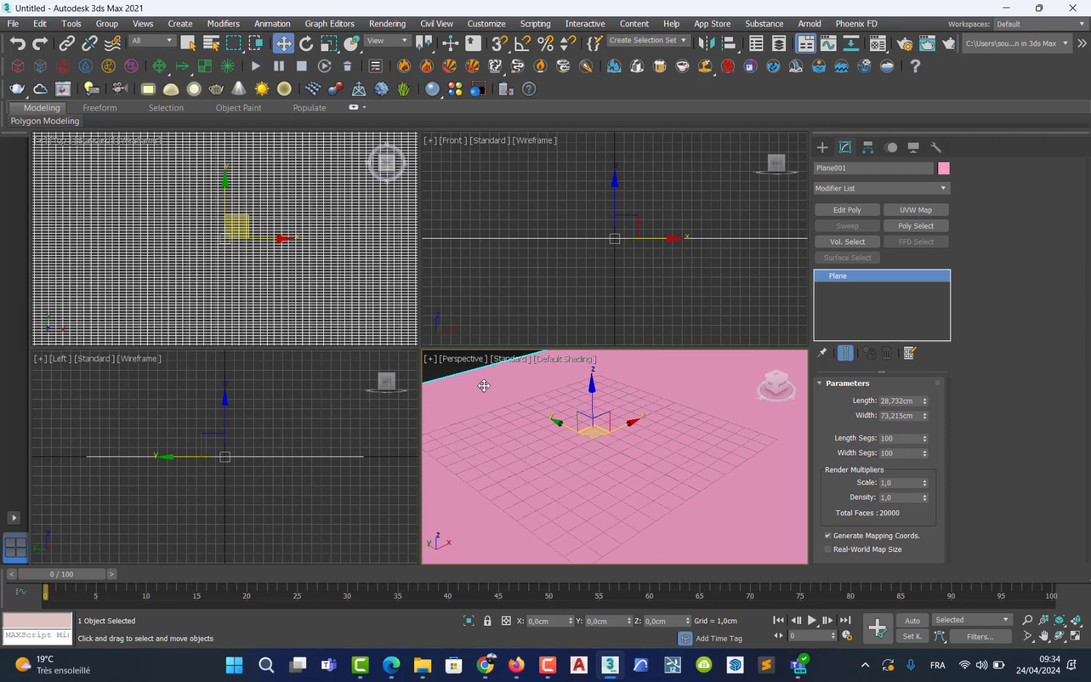
{"action": "left_click", "coordinate": [561, 359]}
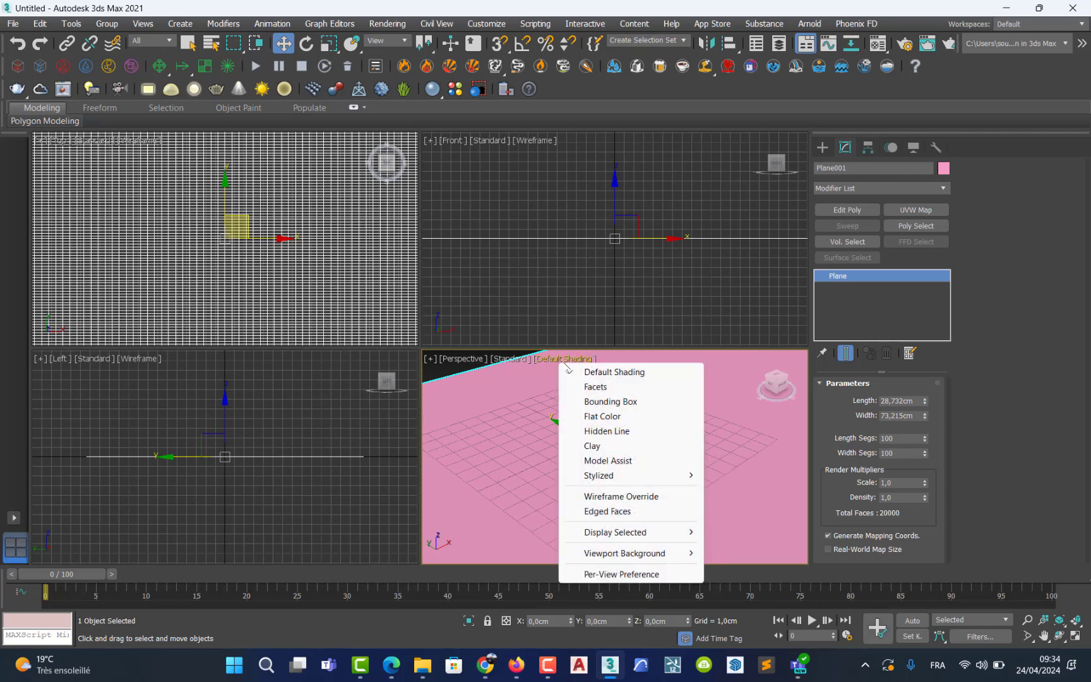
{"action": "left_click", "coordinate": [608, 512]}
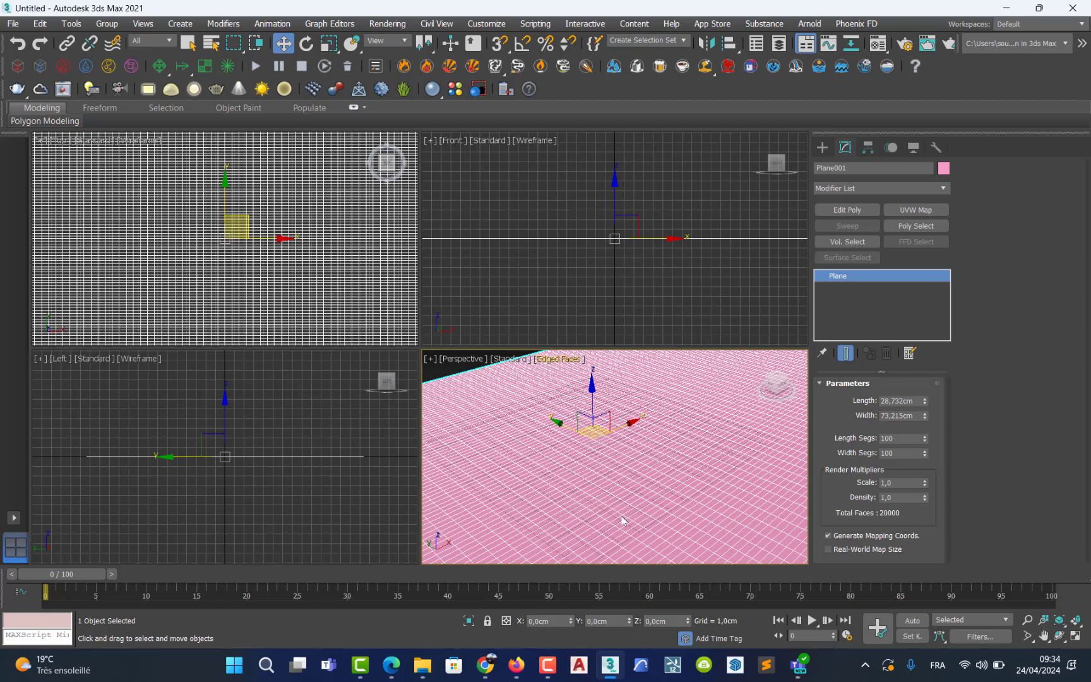
{"action": "middle_click_drag", "start_coordinate": [637, 507], "coordinate": [590, 492], "text": "alt"}
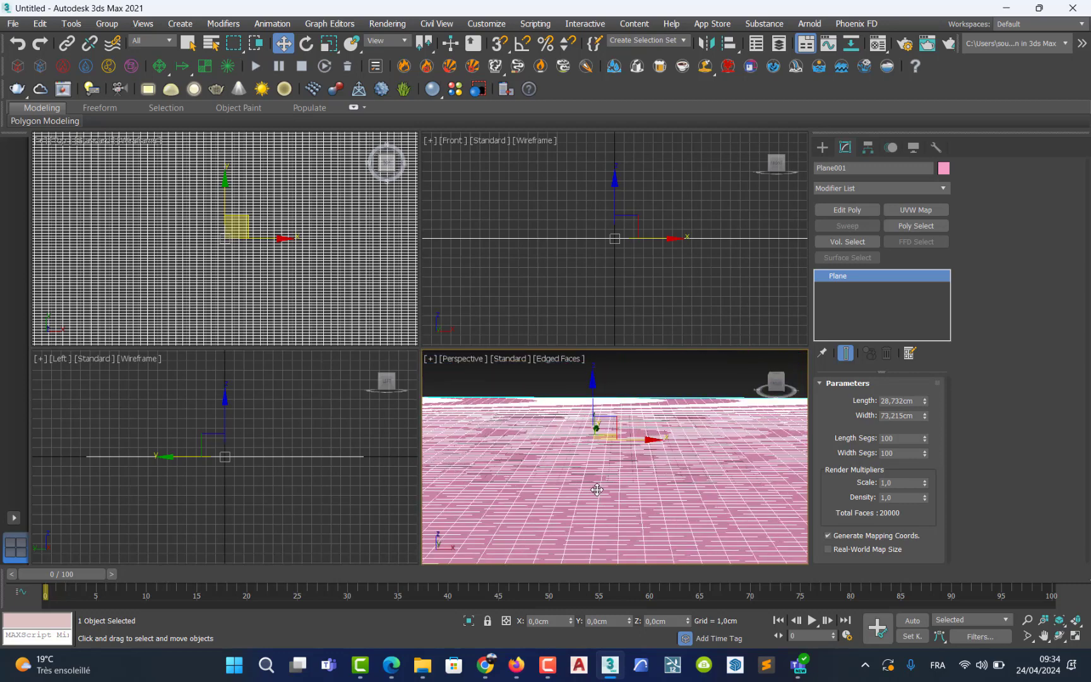
{"action": "key", "text": "alt+w"}
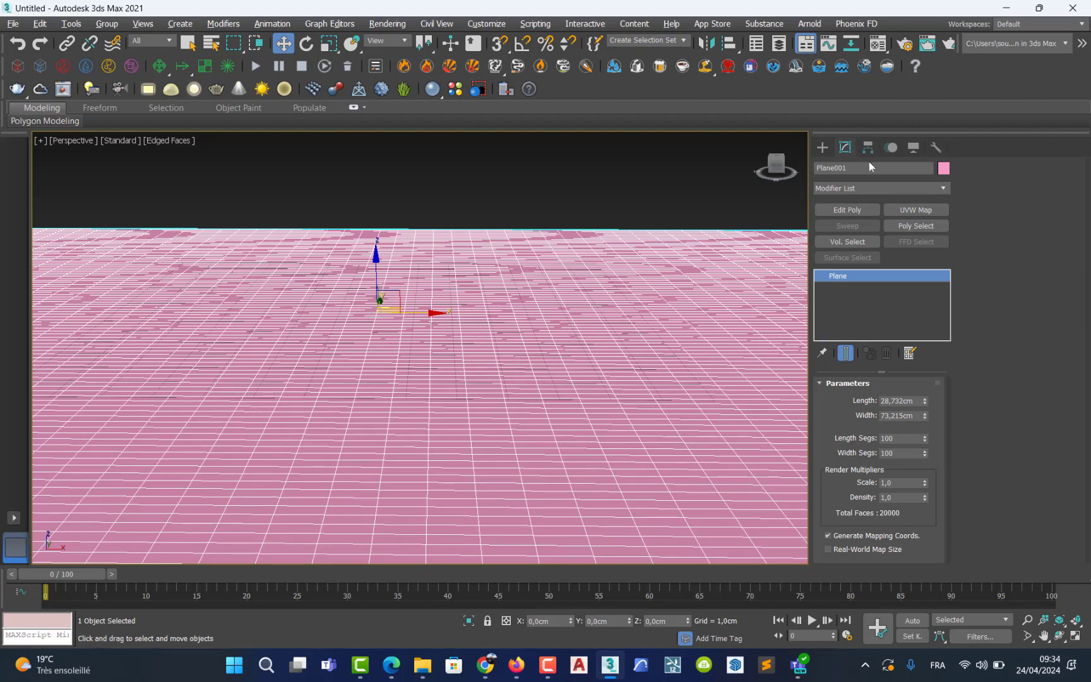
Add a Noise modifier to the plane.
{"action": "left_click", "coordinate": [944, 188]}
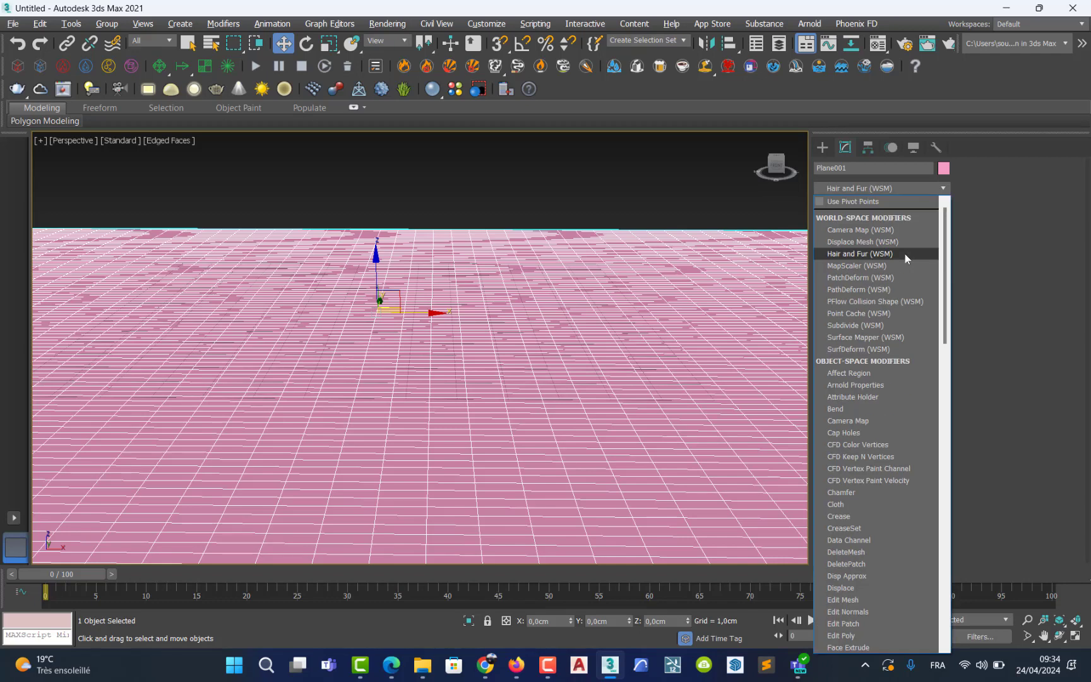
{"action": "type", "text": "n"}
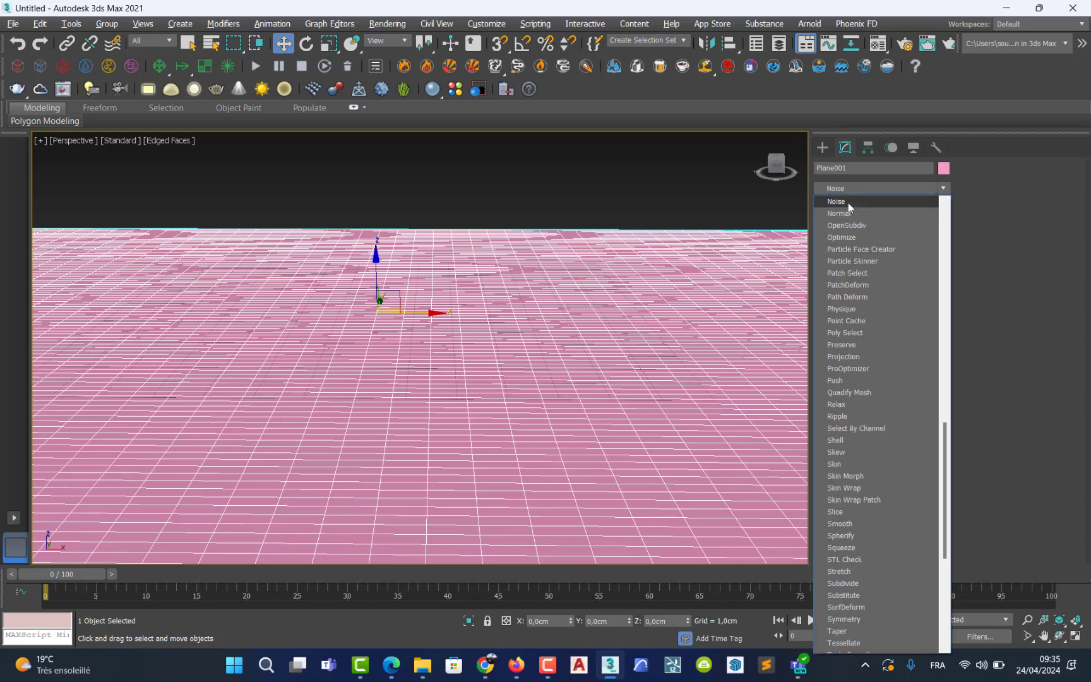
{"action": "left_click", "coordinate": [848, 201]}
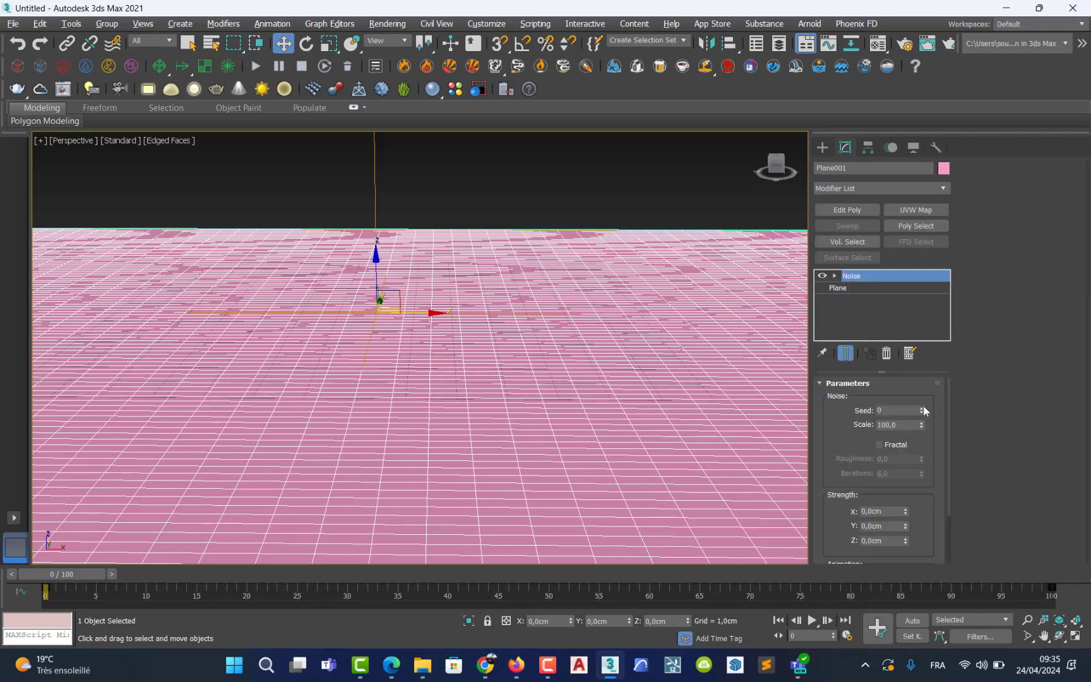
Set the Noise modifier's seed to 100 and scale to 146, and enable Fractal.
{"action": "left_click_drag", "start_coordinate": [921, 411], "coordinate": [924, 319]}
{"action": "double_click", "coordinate": [906, 411]}
{"action": "type", "text": "100"}
{"action": "mouse_move", "coordinate": [921, 426]}
{"action": "left_mouse_down"}
{"action": "mouse_move", "coordinate": [919, 401]}
{"action": "mouse_move", "coordinate": [920, 416]}
{"action": "left_mouse_up"}
{"action": "left_click", "coordinate": [880, 445]}
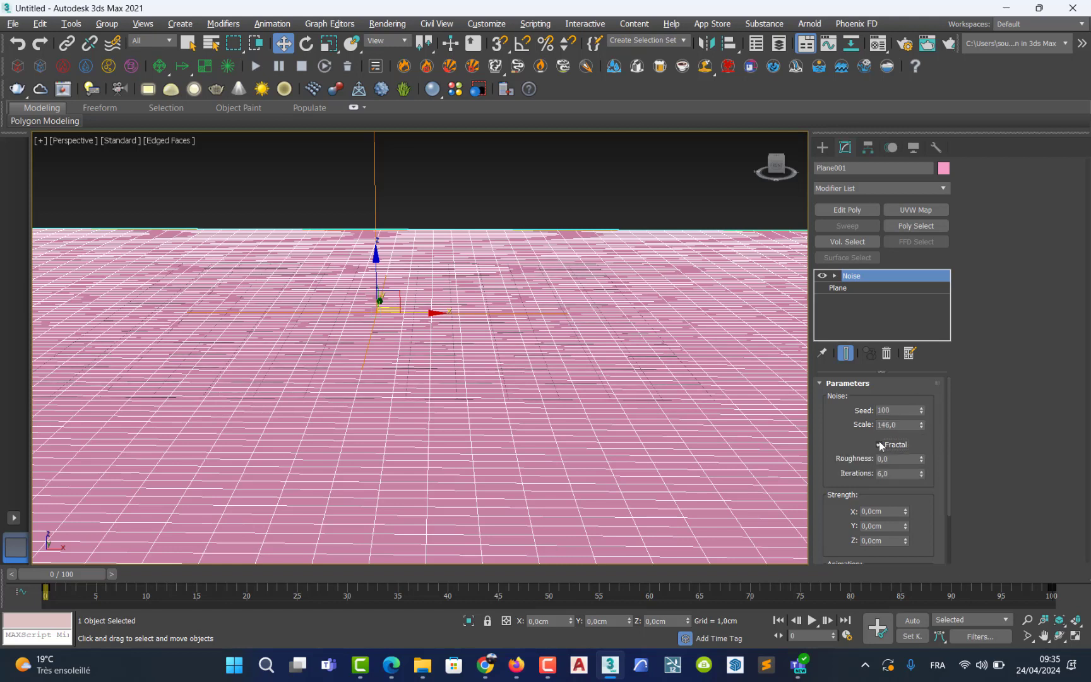
Set the Noise strength to 3 cm in X, 4 cm in Y and 2 cm in Z.
{"action": "double_click", "coordinate": [888, 511]}
{"action": "type", "text": "3"}
{"action": "key", "text": "Tab"}
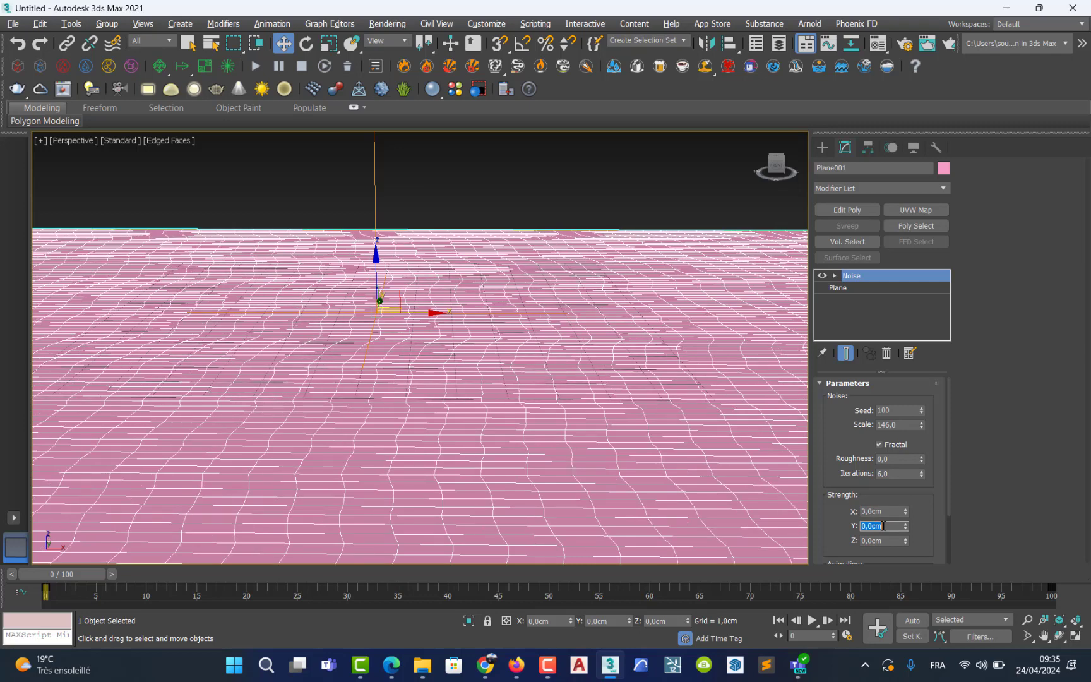
{"action": "type", "text": "4"}
{"action": "key", "text": "Tab"}
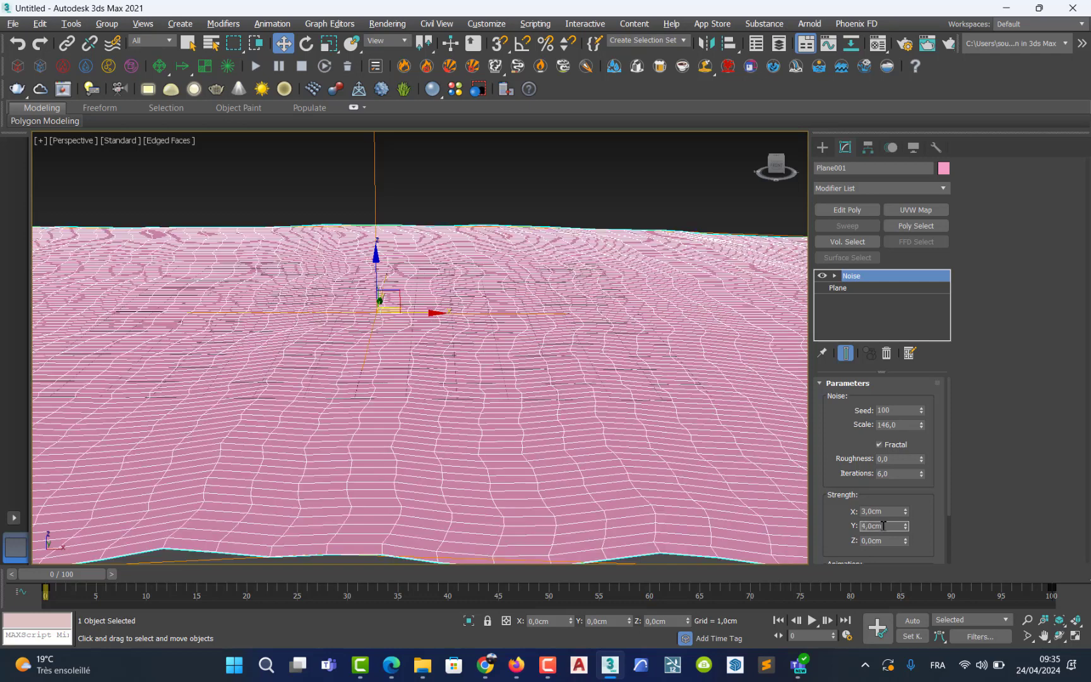
{"action": "type", "text": "2"}
{"action": "key", "text": "Return"}
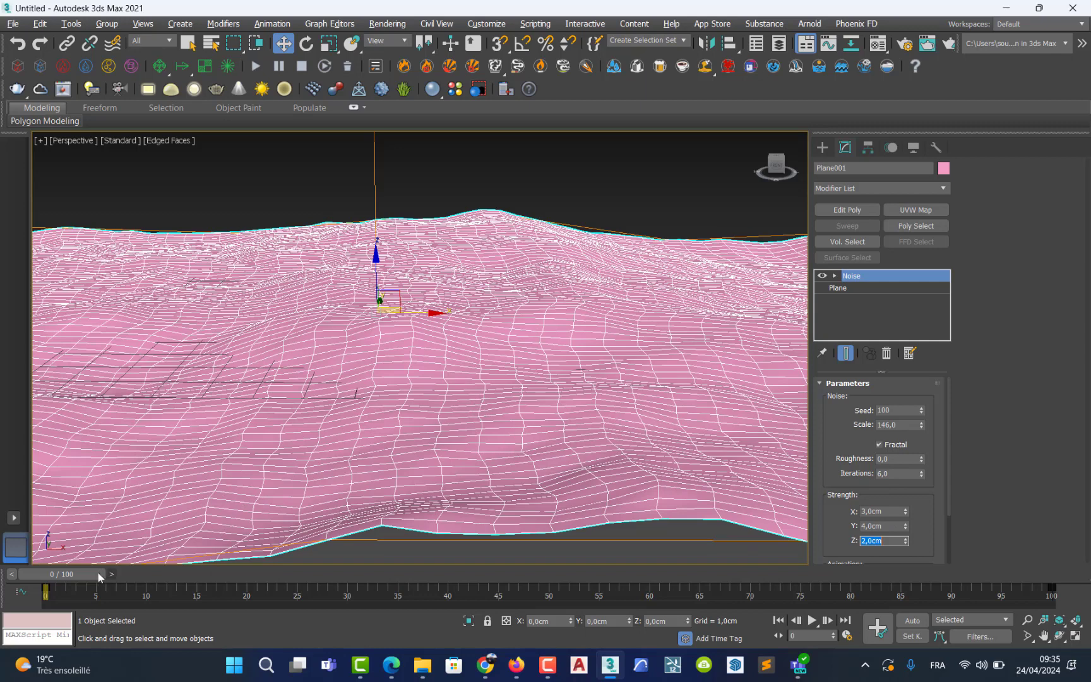
Scrub through the timeline and examine the rippled surface from a higher angle.
{"action": "left_click_drag", "start_coordinate": [225, 574], "coordinate": [1, 555]}
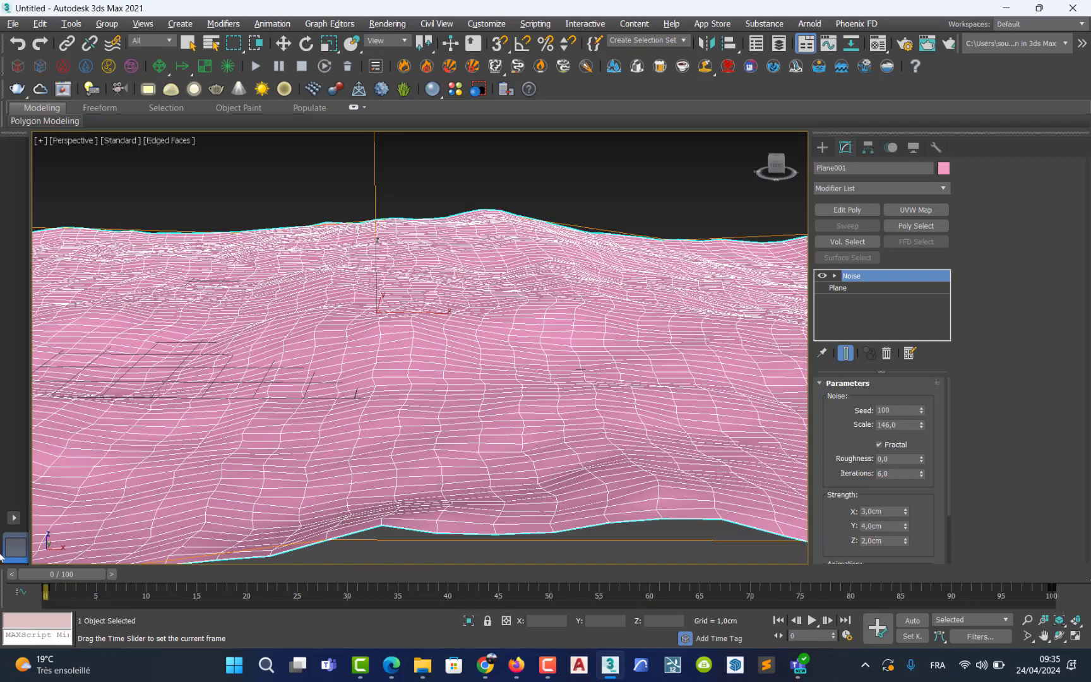
{"action": "key", "text": "w"}
{"action": "middle_click_drag", "start_coordinate": [386, 436], "coordinate": [442, 472], "text": "alt"}
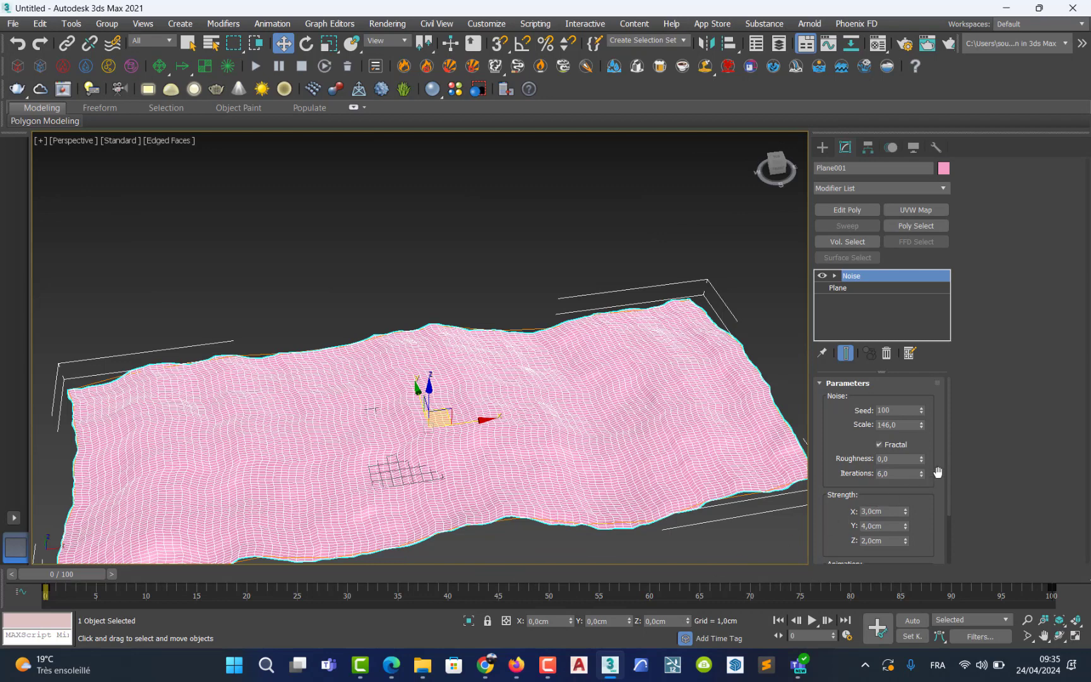
Try the Noise modifier's Animate Noise option and preview its motion along the timeline.
{"action": "left_click_drag", "start_coordinate": [913, 499], "coordinate": [901, 430]}
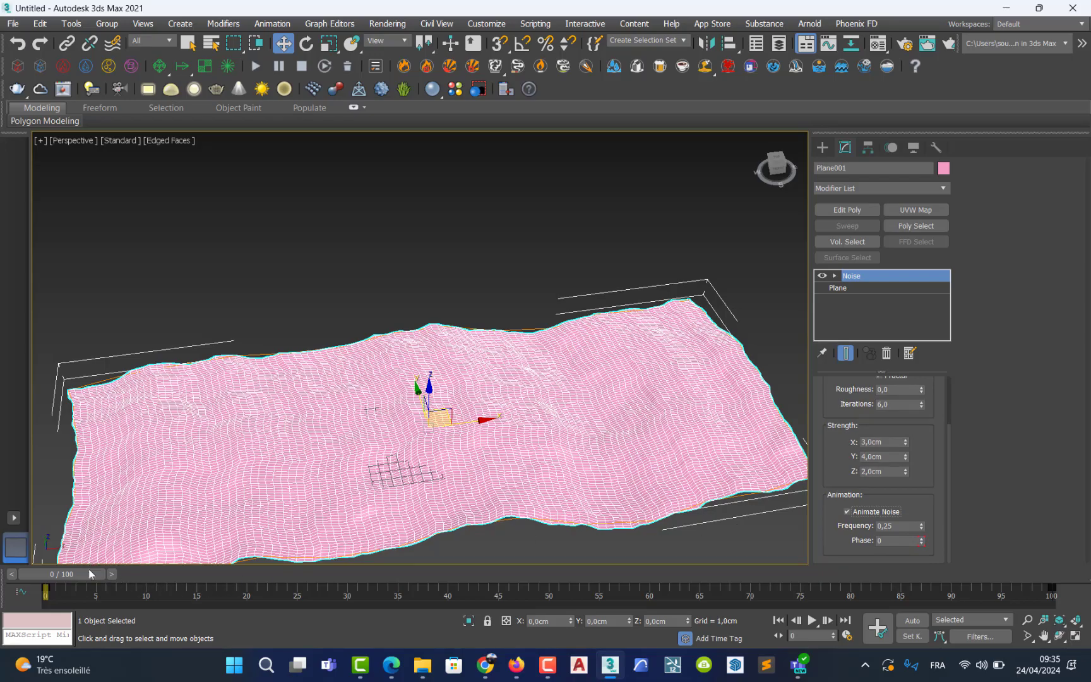
{"action": "left_click_drag", "start_coordinate": [91, 575], "coordinate": [25, 596]}
{"action": "key", "text": "w"}
{"action": "middle_click_drag", "start_coordinate": [513, 446], "coordinate": [486, 440]}
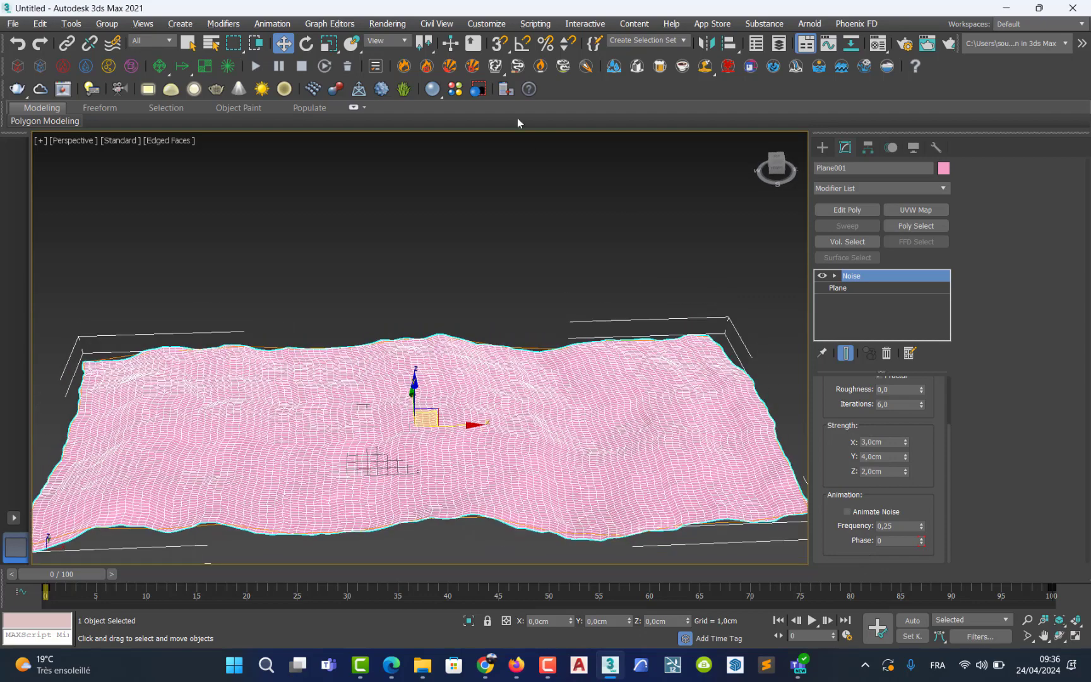
Set the base plane's length and width to 100 cm each beneath the Noise modifier.
{"action": "left_click", "coordinate": [841, 288]}
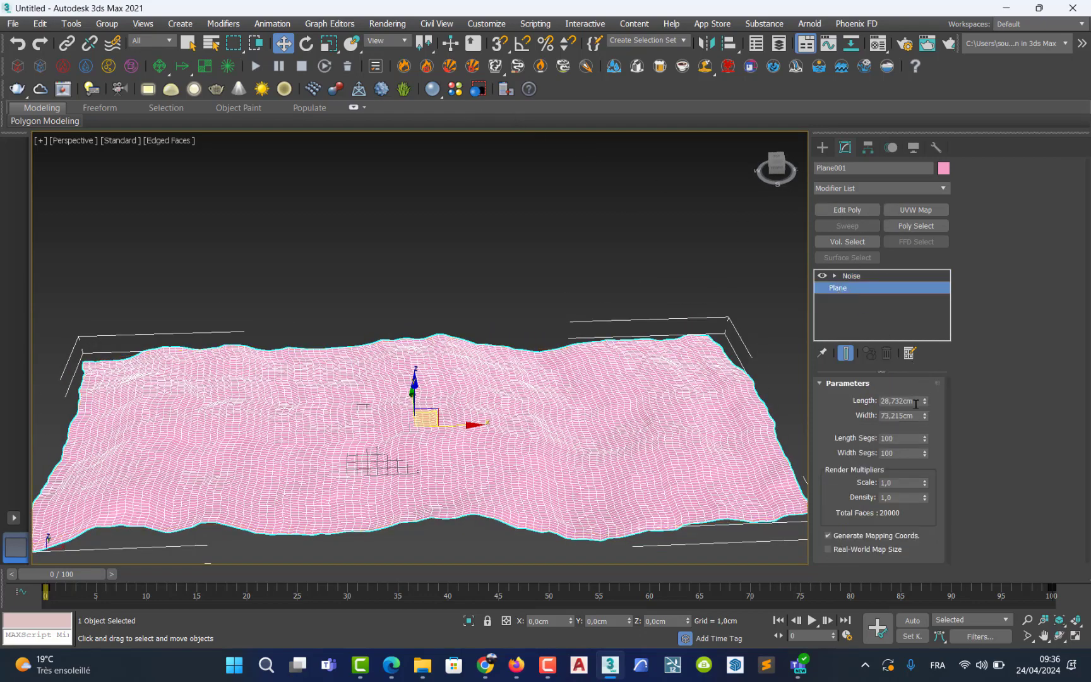
{"action": "double_click", "coordinate": [889, 401]}
{"action": "type", "text": "100"}
{"action": "key", "text": "Tab"}
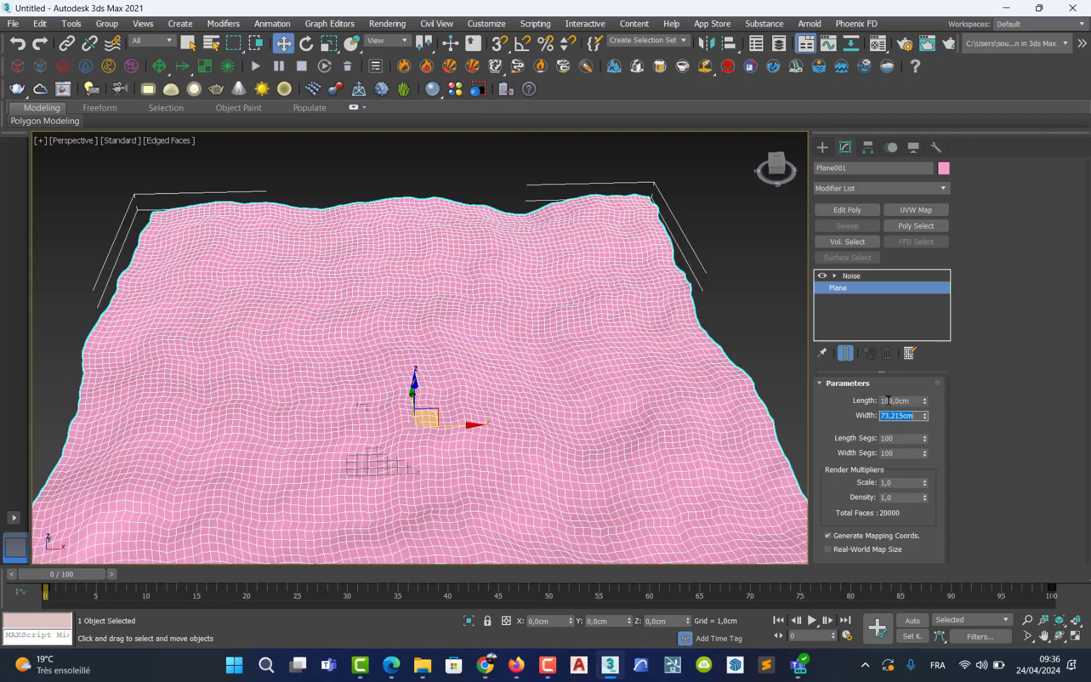
{"action": "type", "text": "100"}
{"action": "key", "text": "Return"}
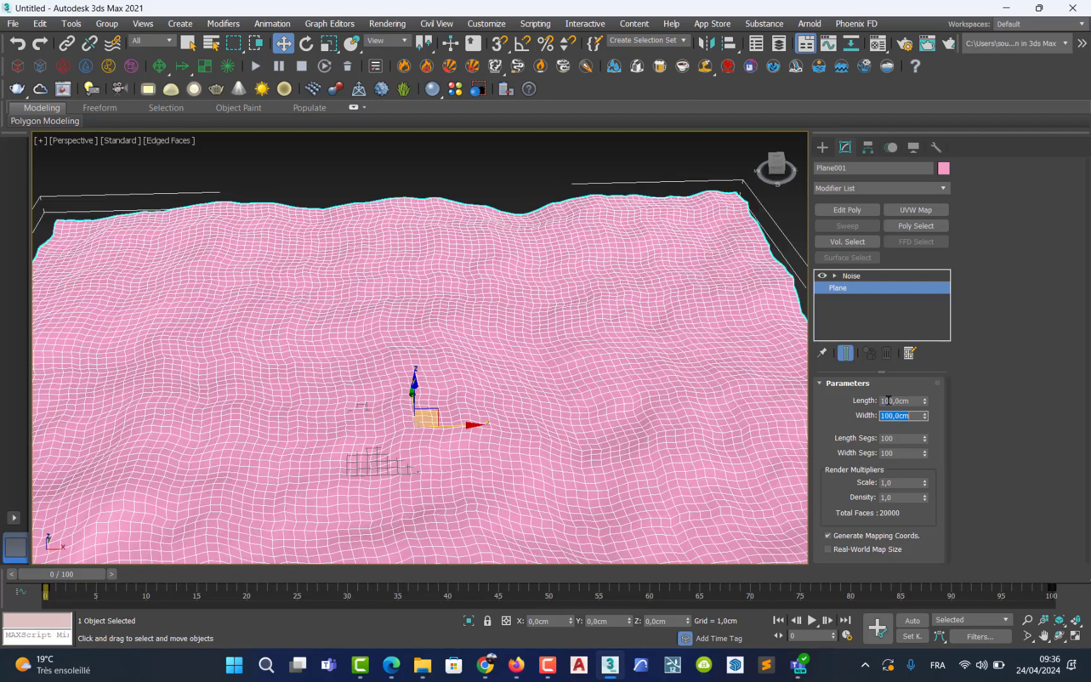
Raise the Noise modifier's X strength to 4.05 cm.
{"action": "middle_click_drag", "start_coordinate": [509, 338], "coordinate": [505, 321], "text": "alt"}
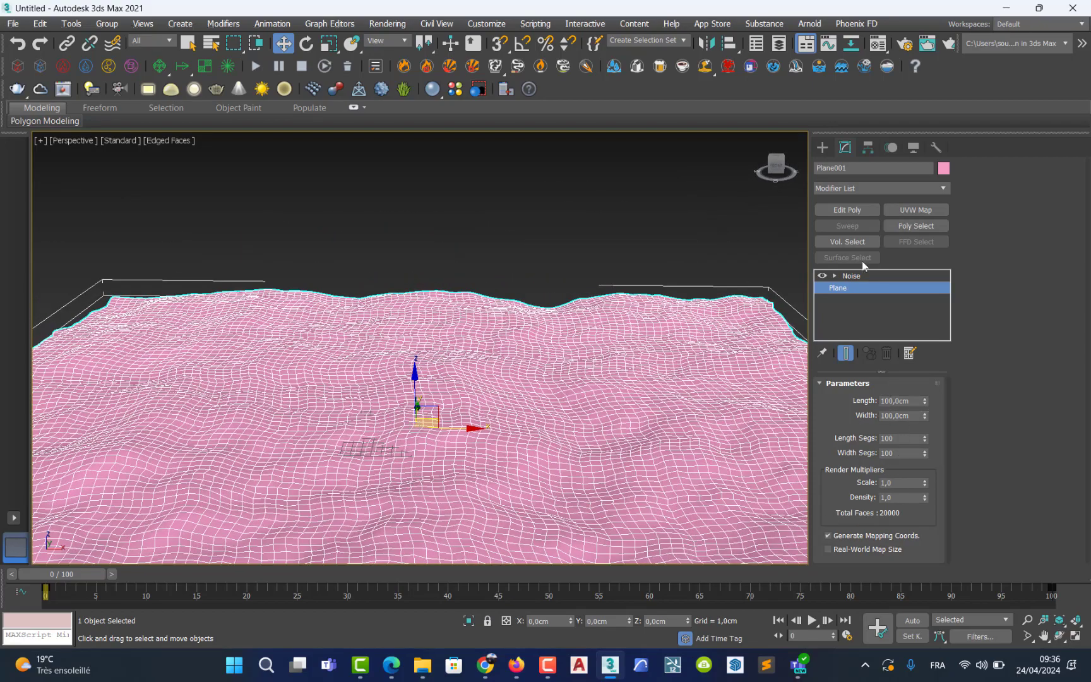
{"action": "left_click", "coordinate": [857, 276]}
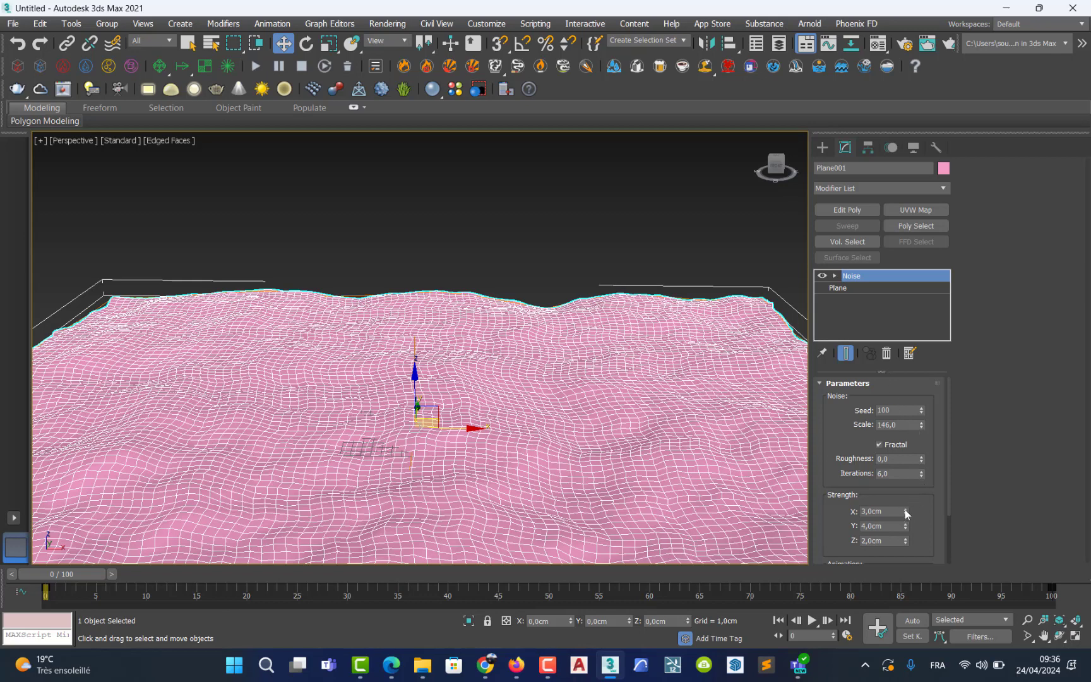
{"action": "mouse_move", "coordinate": [905, 510]}
{"action": "left_mouse_down"}
{"action": "mouse_move", "coordinate": [905, 476]}
{"action": "mouse_move", "coordinate": [905, 490]}
{"action": "left_mouse_up"}
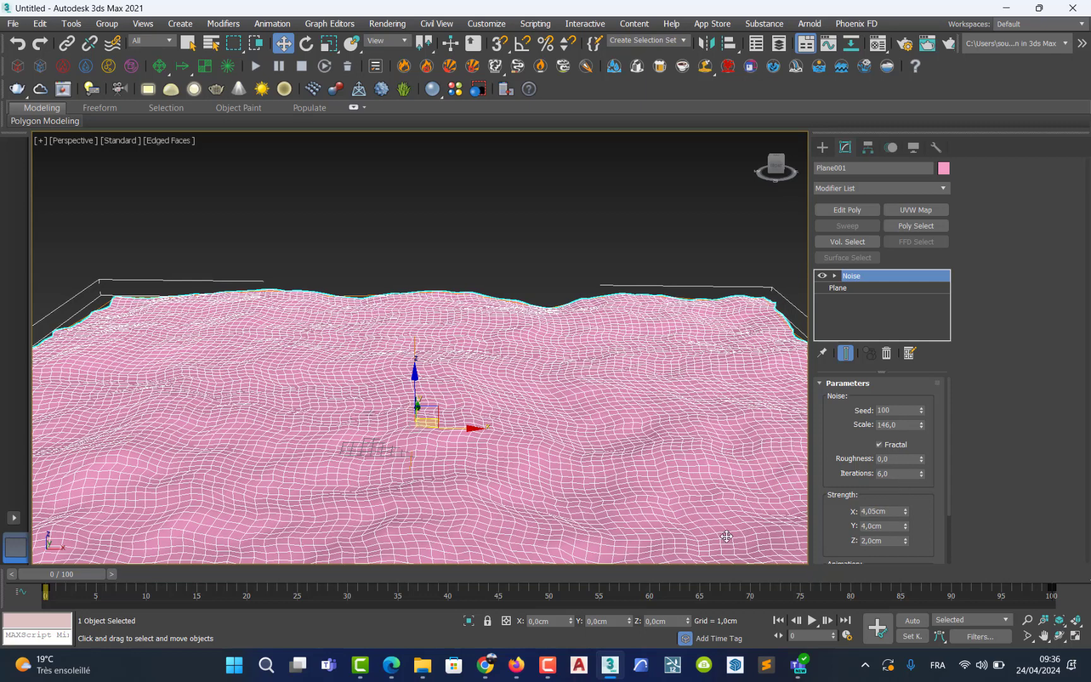
Turn on Auto Key and, at frame 100, set the Noise strength to X 2 cm, Y 2 cm and Z 1 cm.
{"action": "left_click", "coordinate": [909, 621]}
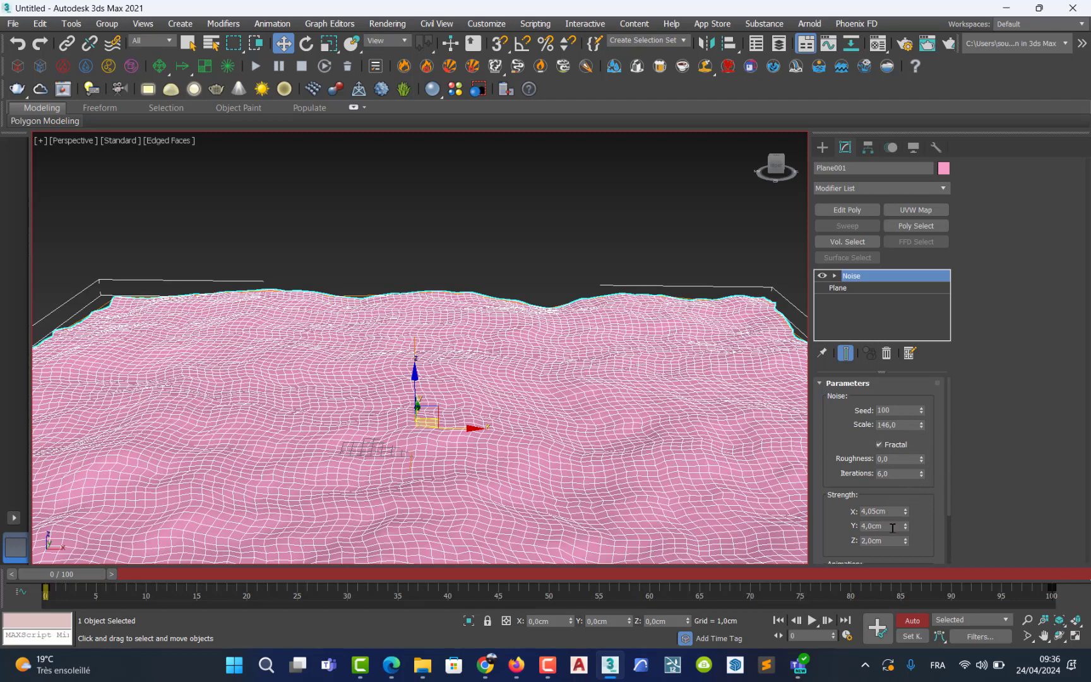
{"action": "left_click_drag", "start_coordinate": [101, 574], "coordinate": [1048, 550]}
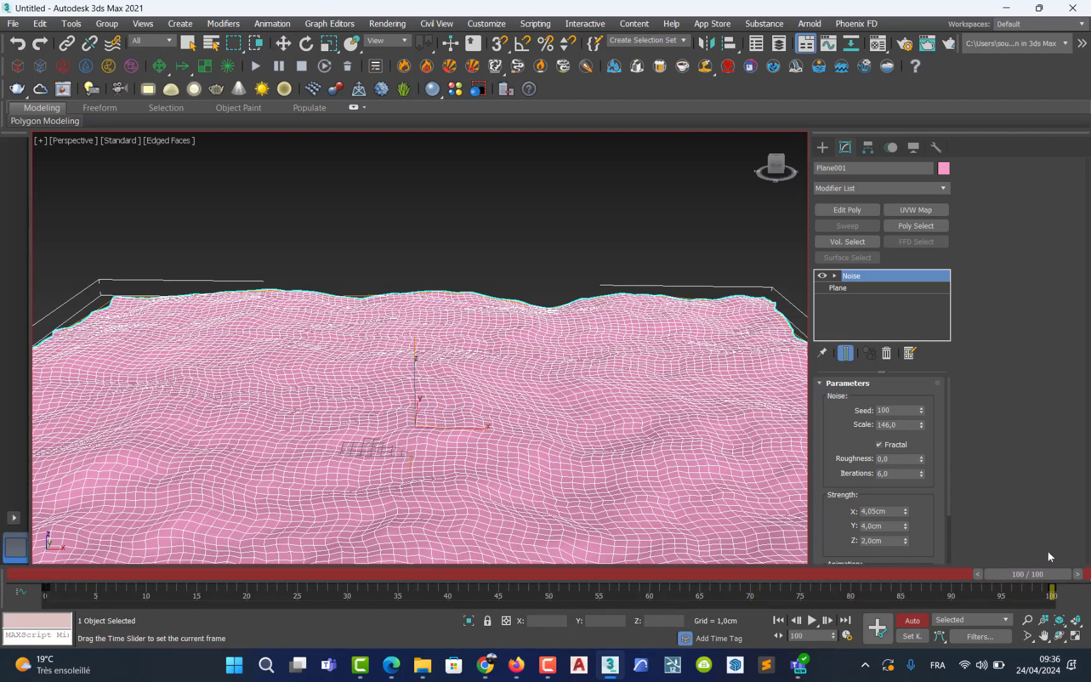
{"action": "key", "text": "w"}
{"action": "left_click", "coordinate": [873, 510]}
{"action": "key", "text": "Return"}
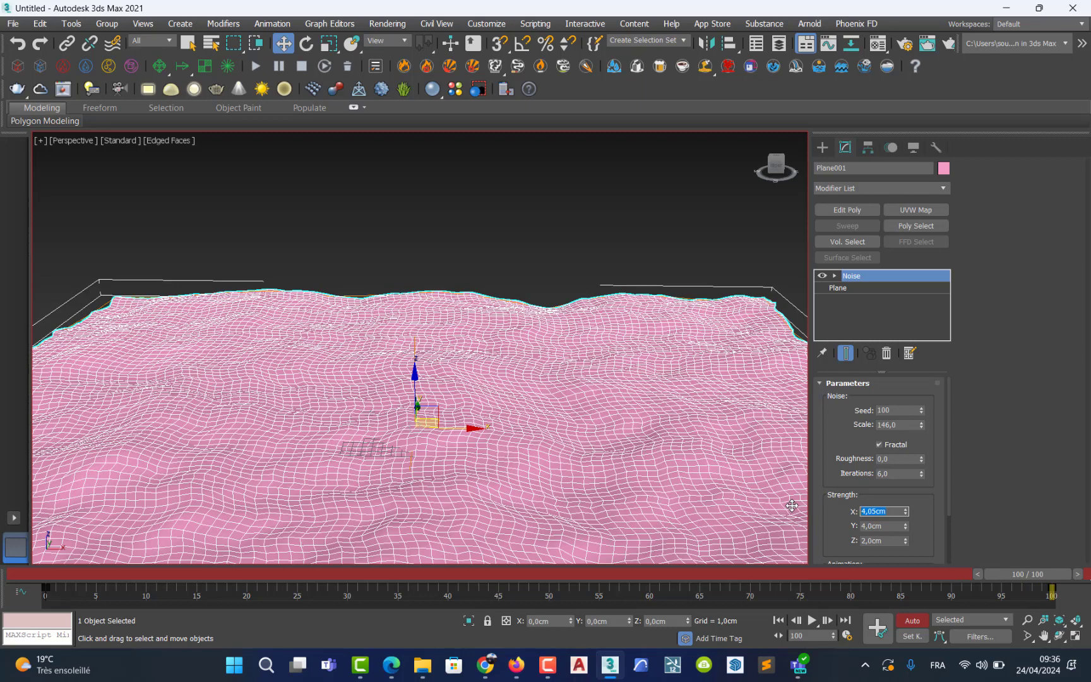
{"action": "type", "text": "2"}
{"action": "key", "text": "Tab"}
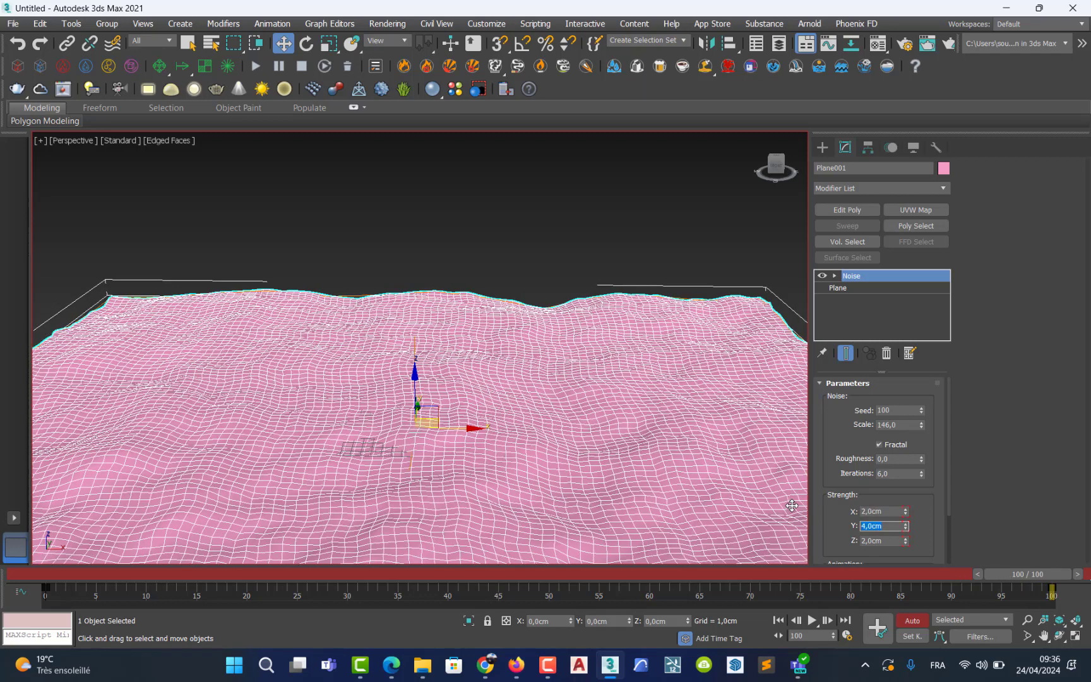
{"action": "type", "text": "2"}
{"action": "key", "text": "Tab"}
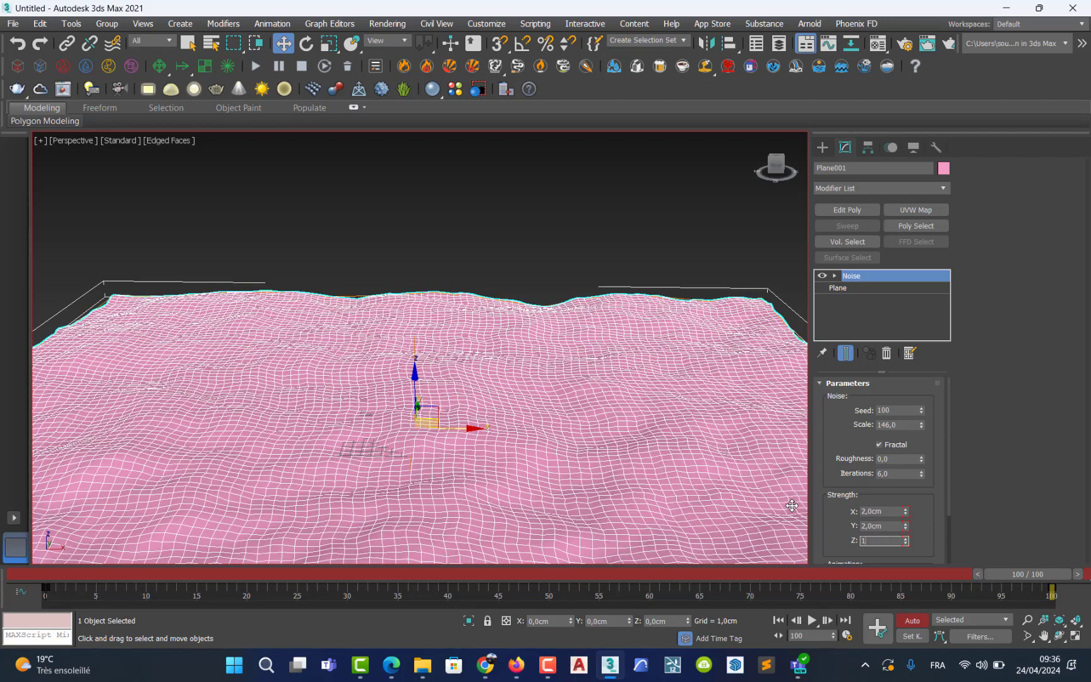
{"action": "type", "text": "1"}
{"action": "key", "text": "Return"}
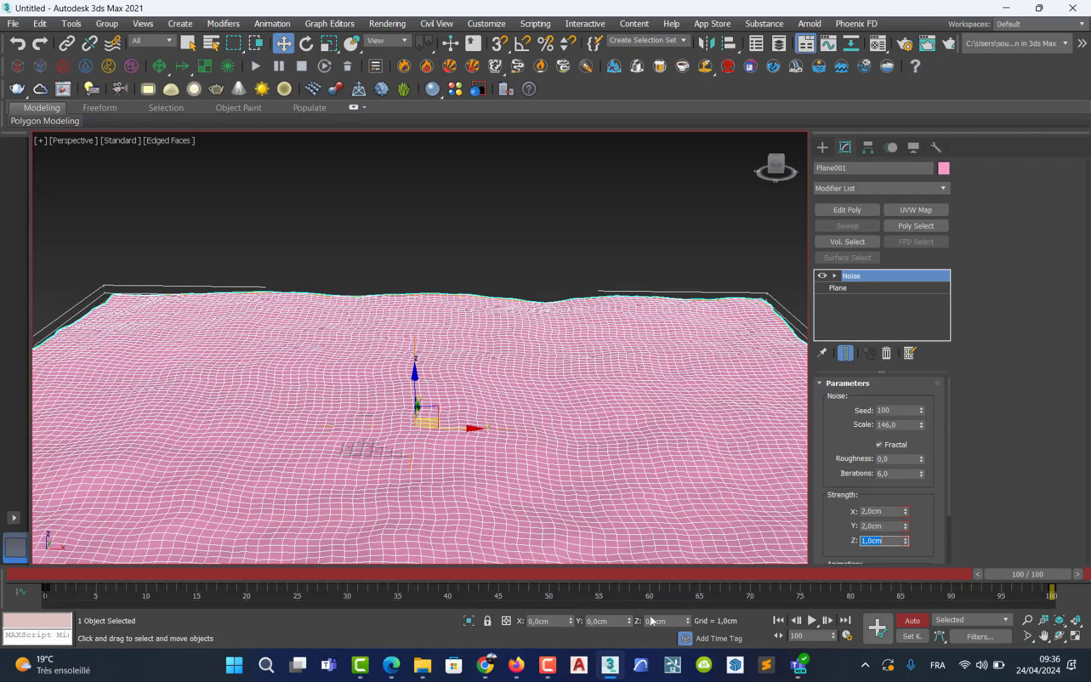
Return to frame 0 and play the strength animation to check the surface's motion.
{"action": "left_click_drag", "start_coordinate": [1010, 578], "coordinate": [47, 576]}
{"action": "key", "text": "w"}
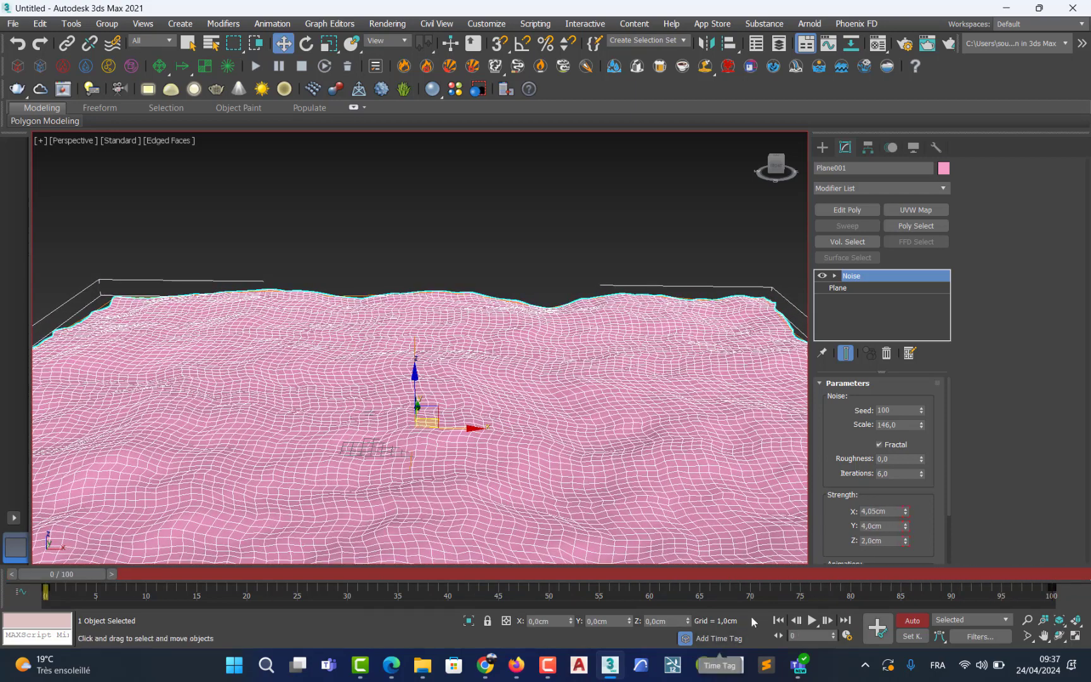
{"action": "left_click", "coordinate": [813, 621]}
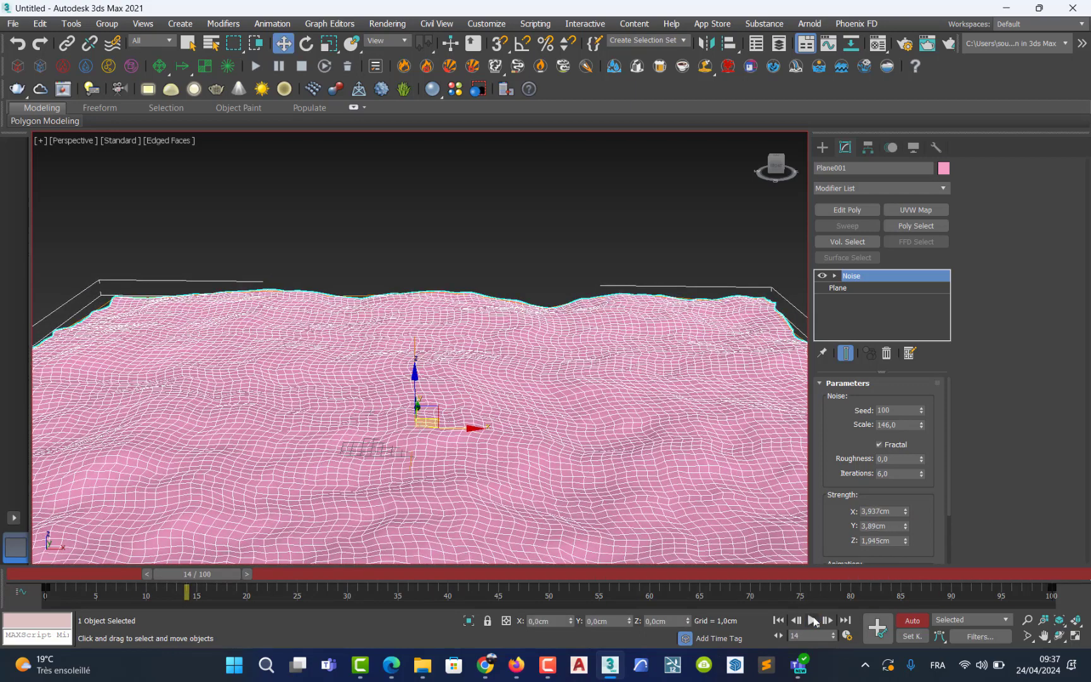
{"action": "left_click", "coordinate": [383, 493]}
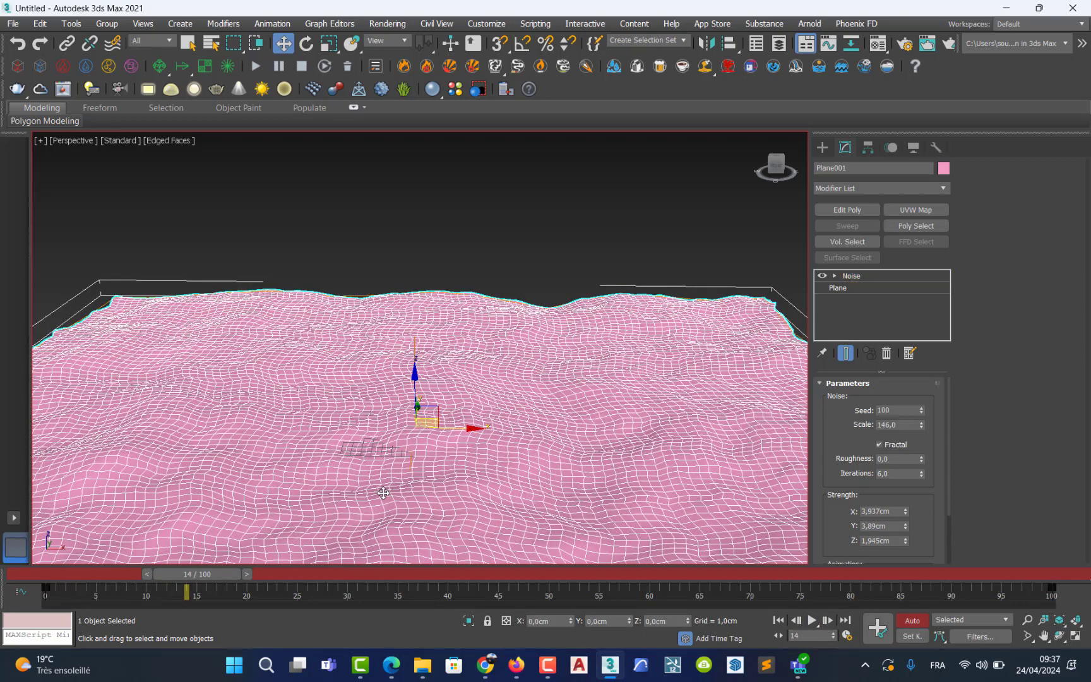
Delete the plane's strength key at frame 100.
{"action": "left_click", "coordinate": [1050, 588]}
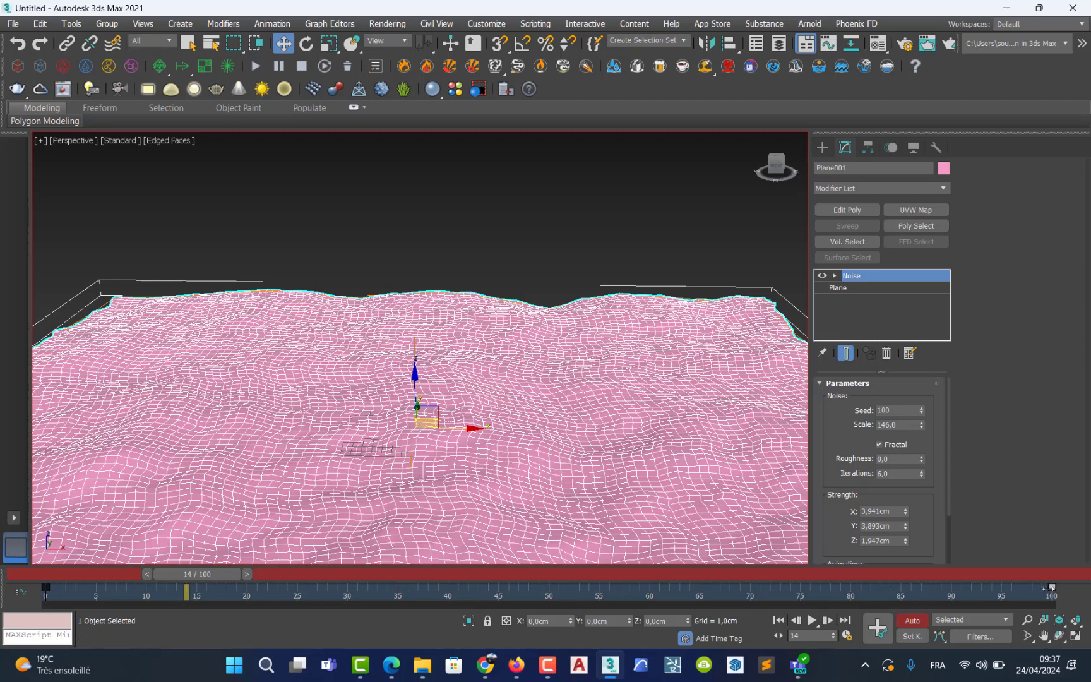
{"action": "right_click", "coordinate": [1051, 588]}
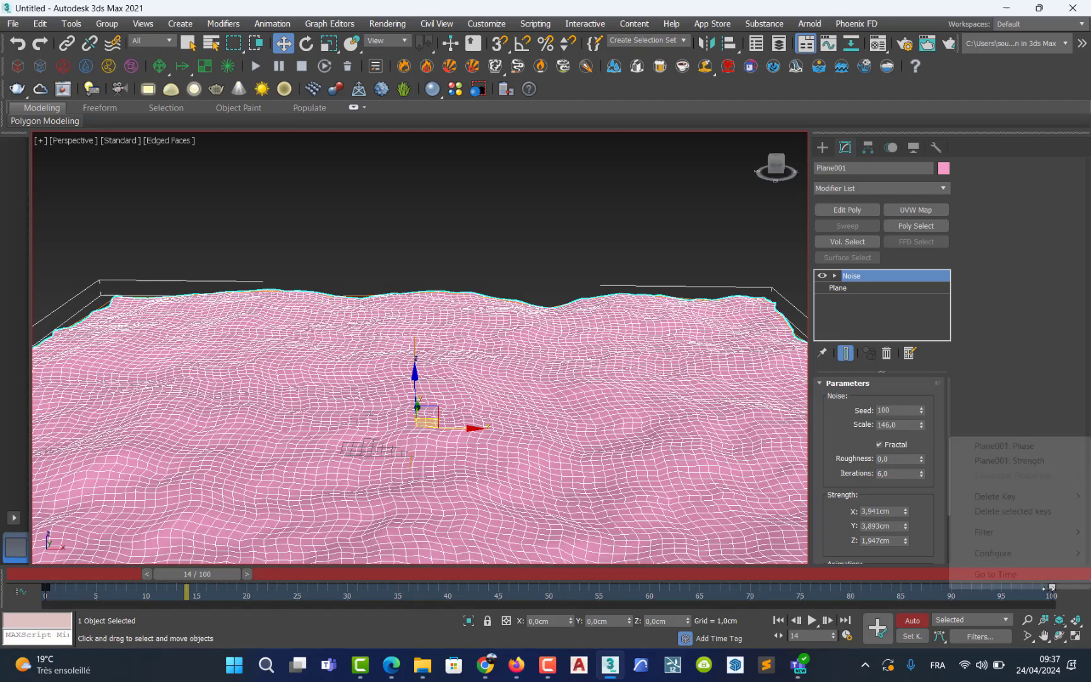
{"action": "left_click", "coordinate": [1039, 511]}
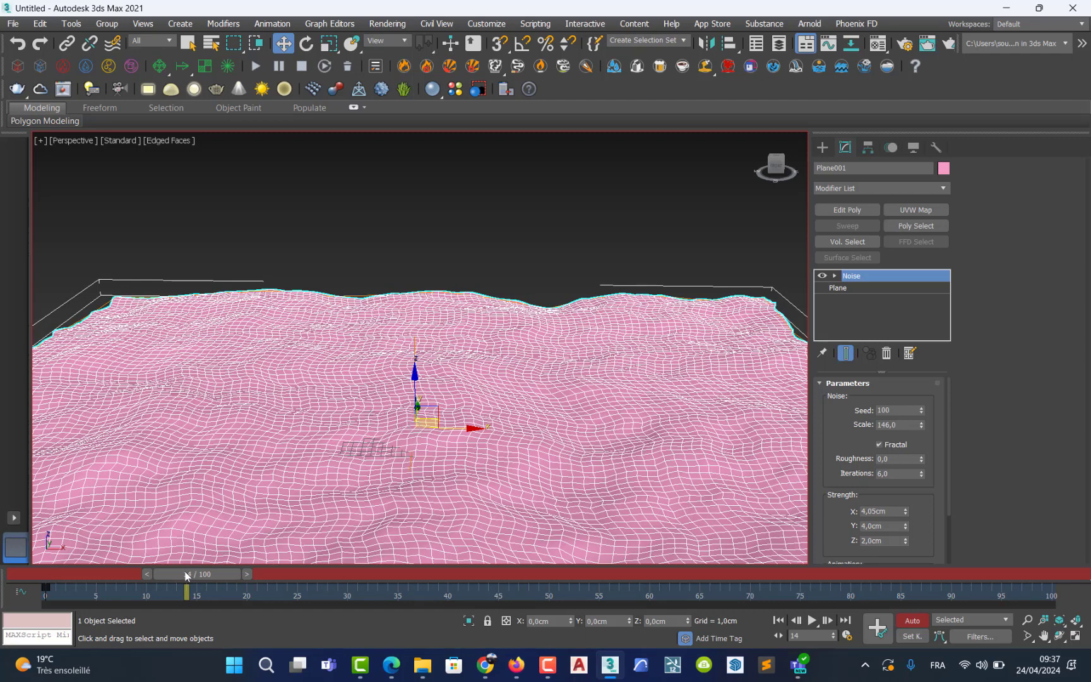
At frame 88, key the Noise strength at X 8 cm, Y 8 cm and Z 4 cm.
{"action": "left_click_drag", "start_coordinate": [187, 576], "coordinate": [910, 576]}
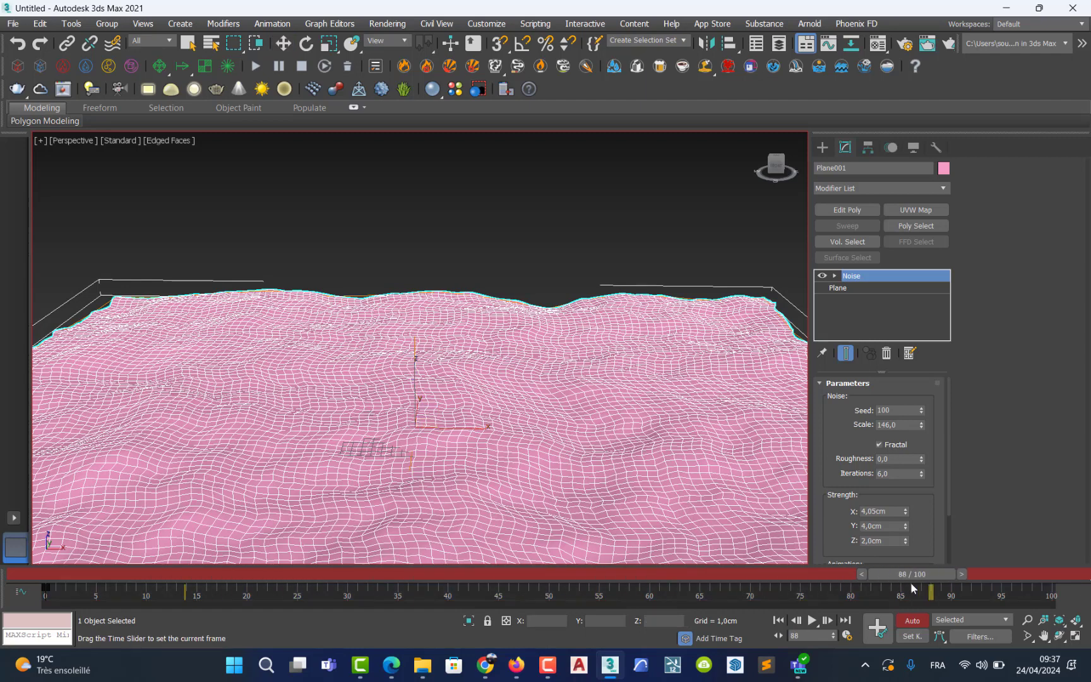
{"action": "double_click", "coordinate": [891, 513]}
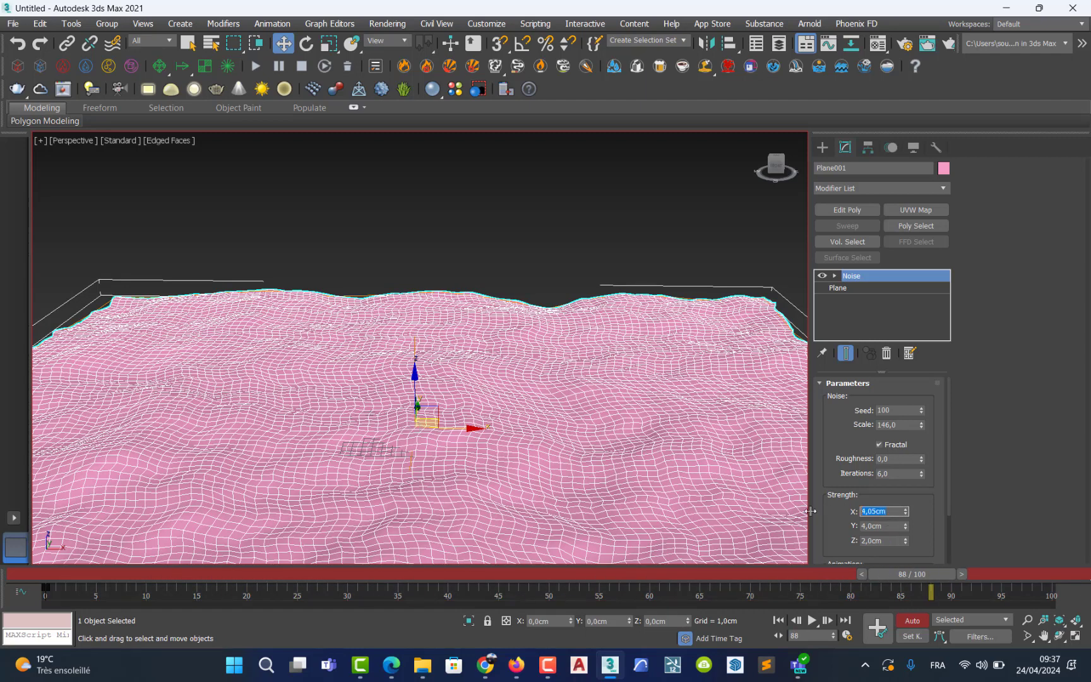
{"action": "type", "text": "8"}
{"action": "key", "text": "Tab"}
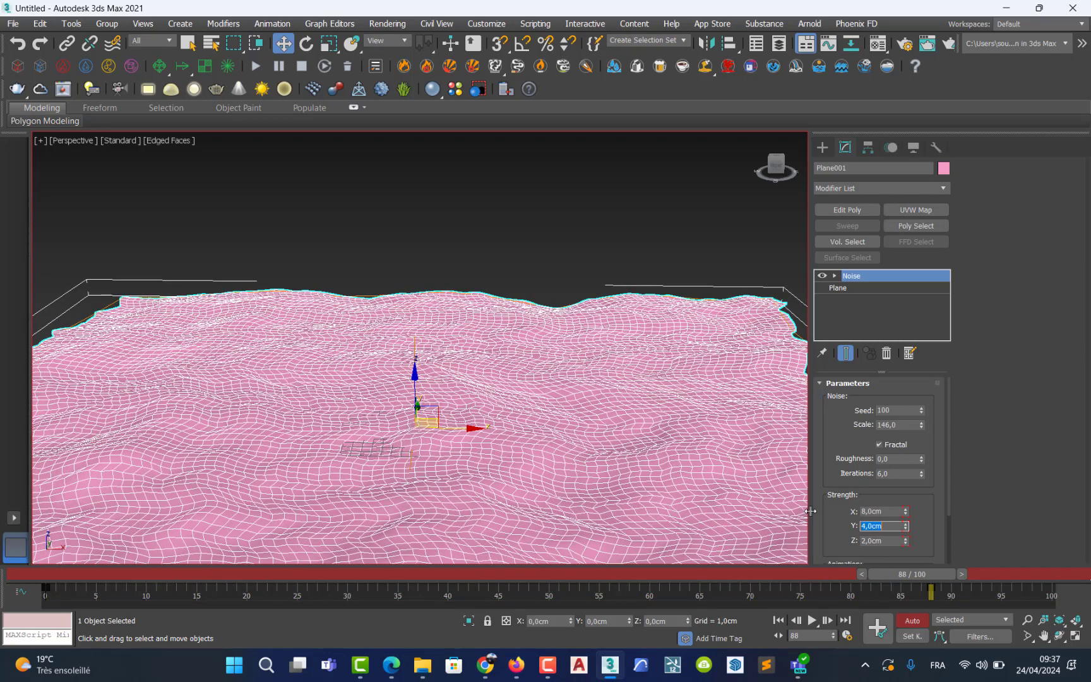
{"action": "key", "text": "Return"}
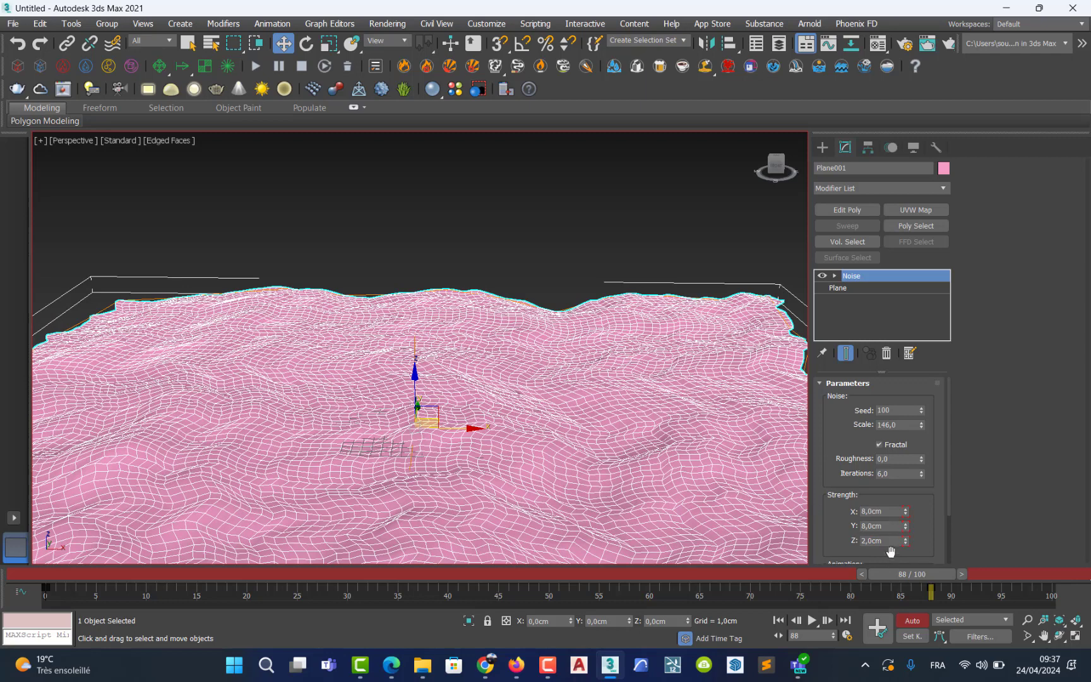
{"action": "left_click", "coordinate": [884, 540]}
{"action": "type", "text": "4"}
{"action": "key", "text": "Return"}
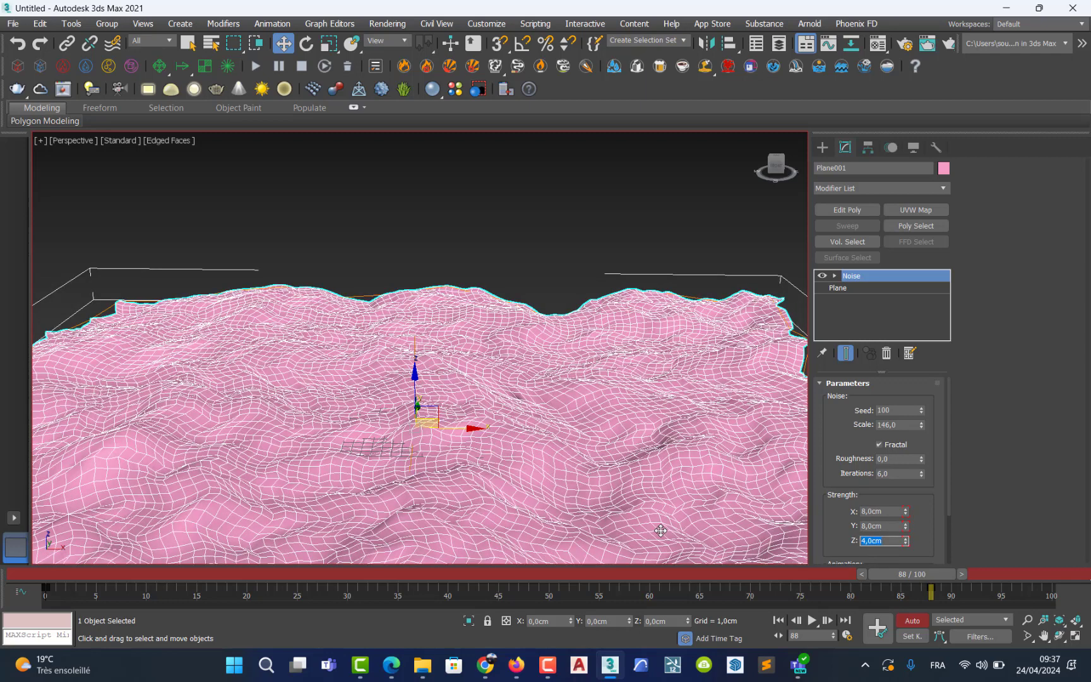
Set the current time to frame 82 and shift the strength key at frame 88 to about frame 57.
{"action": "left_click_drag", "start_coordinate": [934, 578], "coordinate": [871, 616]}
{"action": "key", "text": "w"}
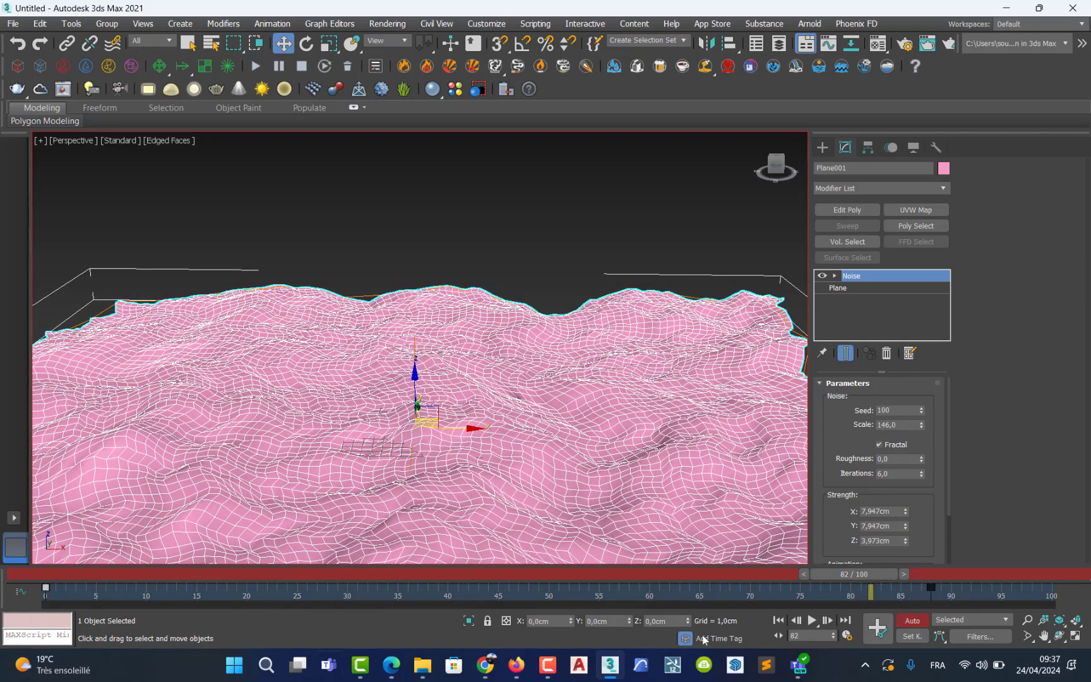
{"action": "left_click_drag", "start_coordinate": [931, 588], "coordinate": [618, 587]}
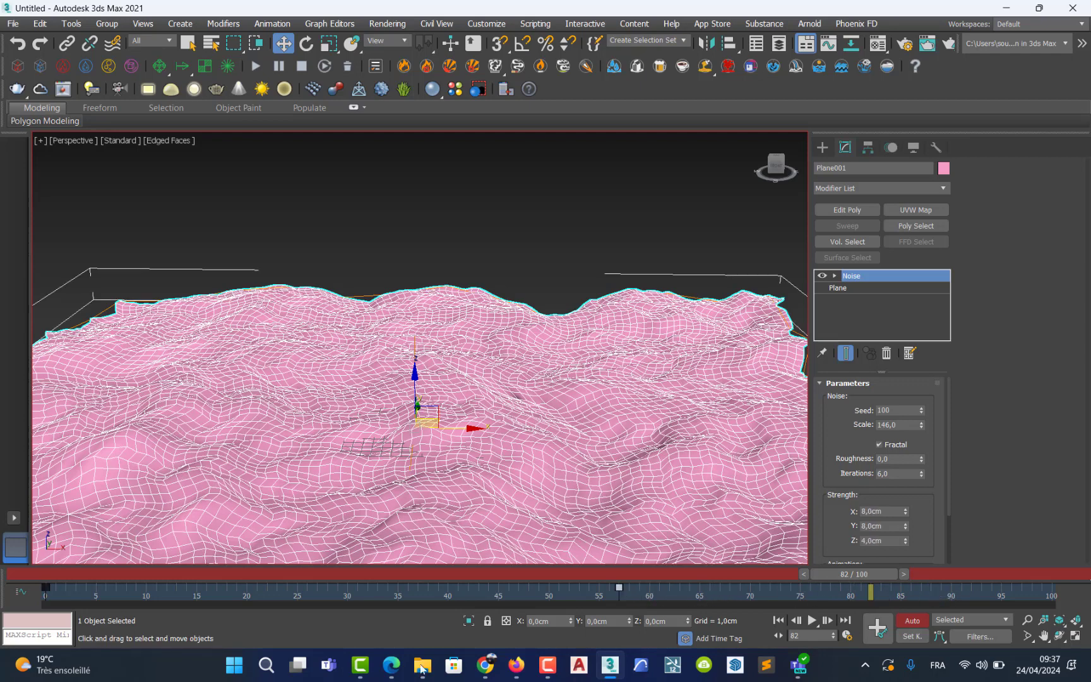
{"action": "left_click", "coordinate": [45, 587]}
{"action": "right_click", "coordinate": [45, 587]}
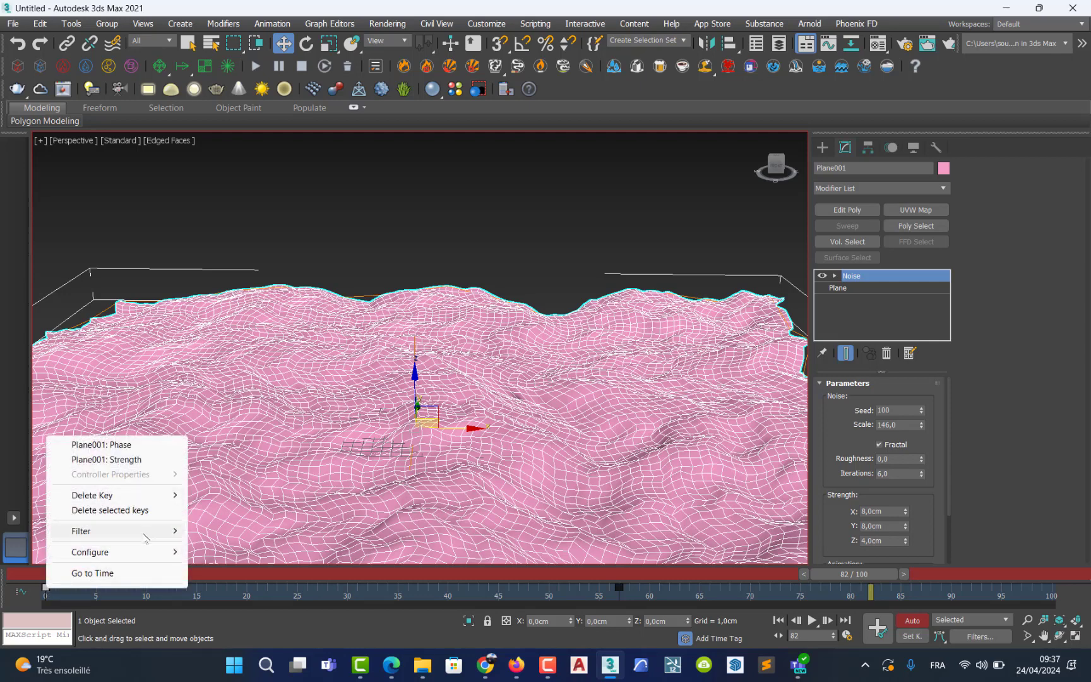
{"action": "left_click", "coordinate": [137, 600]}
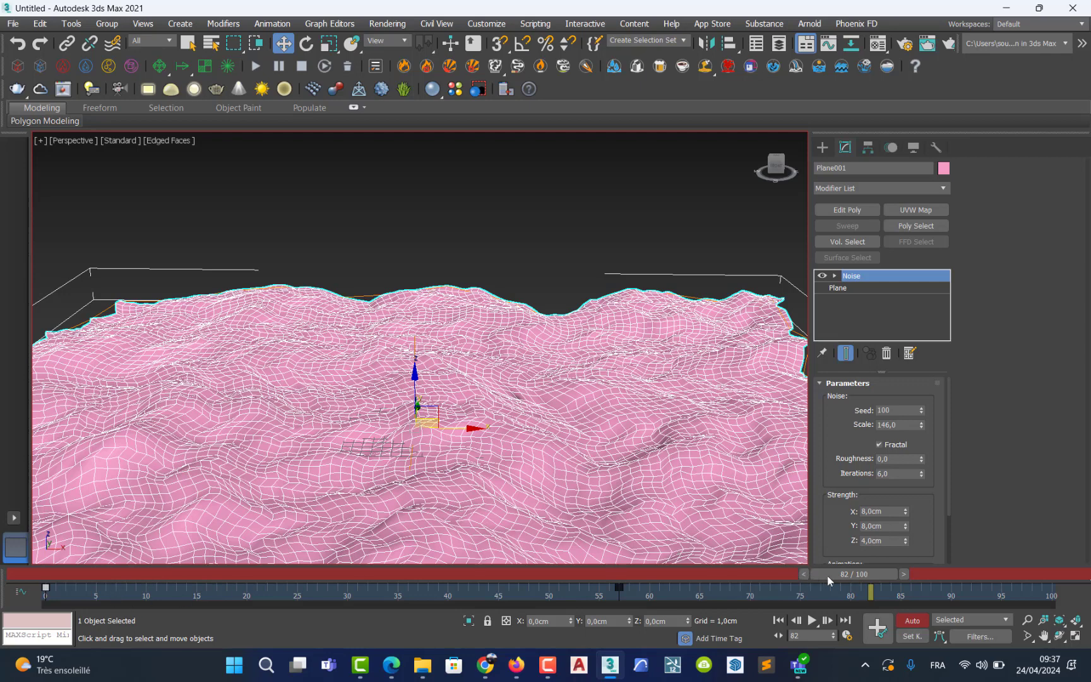
At frame 82, key the Noise strength at X 6 cm, Y 6 cm and Z 3 cm.
{"action": "mouse_move", "coordinate": [840, 578]}
{"action": "left_mouse_down"}
{"action": "mouse_move", "coordinate": [850, 577]}
{"action": "mouse_move", "coordinate": [787, 576]}
{"action": "mouse_move", "coordinate": [859, 578]}
{"action": "left_mouse_up"}
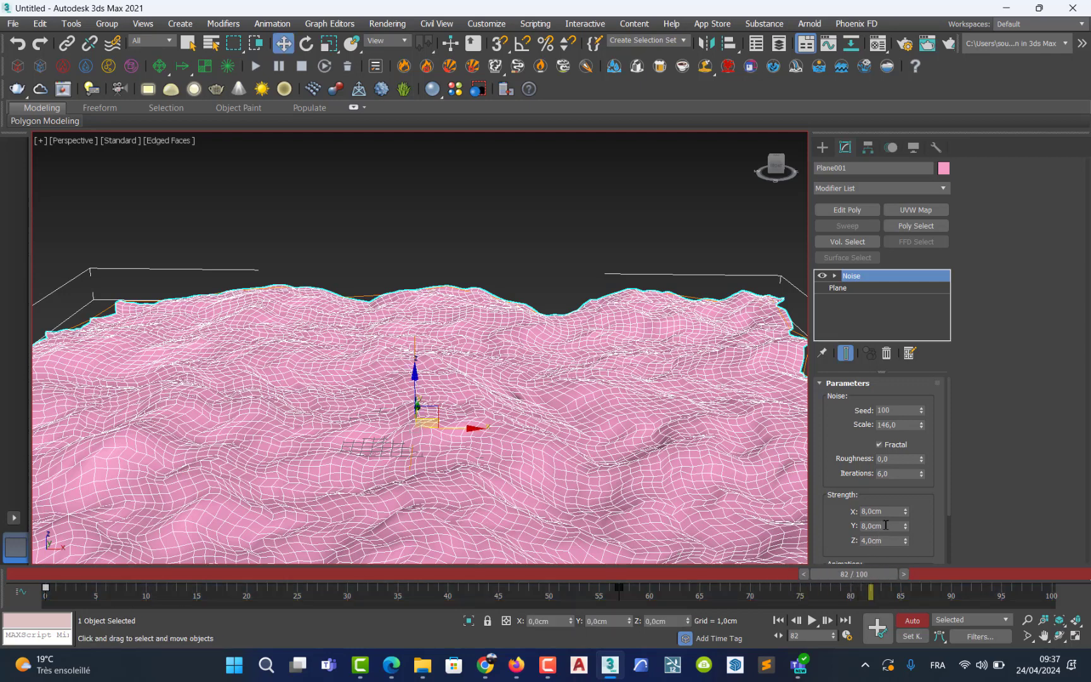
{"action": "left_click", "coordinate": [890, 512]}
{"action": "type", "text": "6"}
{"action": "key", "text": "Tab"}
{"action": "type", "text": "6"}
{"action": "key", "text": "Tab"}
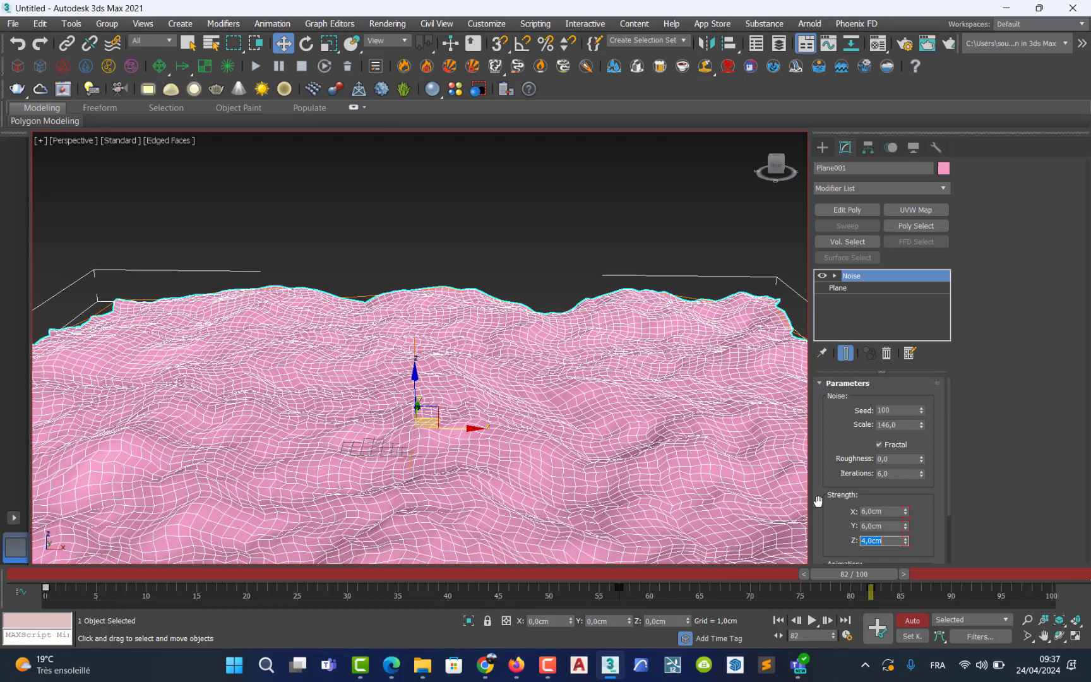
{"action": "type", "text": "3"}
{"action": "key", "text": "Return"}
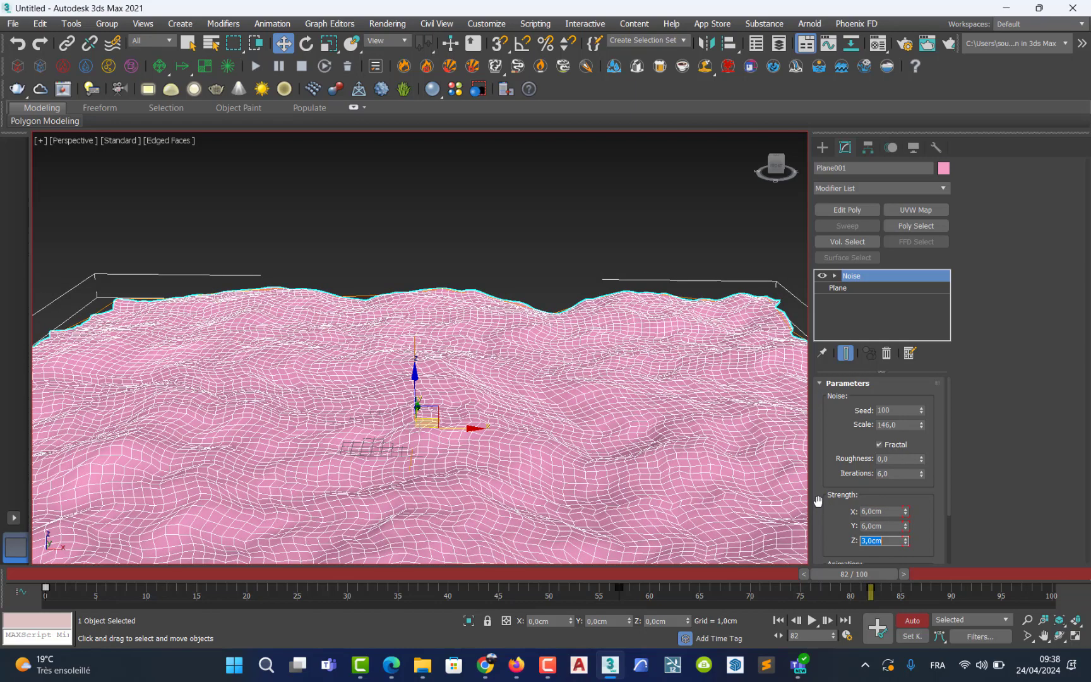
Play the wave animation from near the start and review the frame rate and playback settings in Time Configuration.
{"action": "left_click_drag", "start_coordinate": [855, 574], "coordinate": [74, 576]}
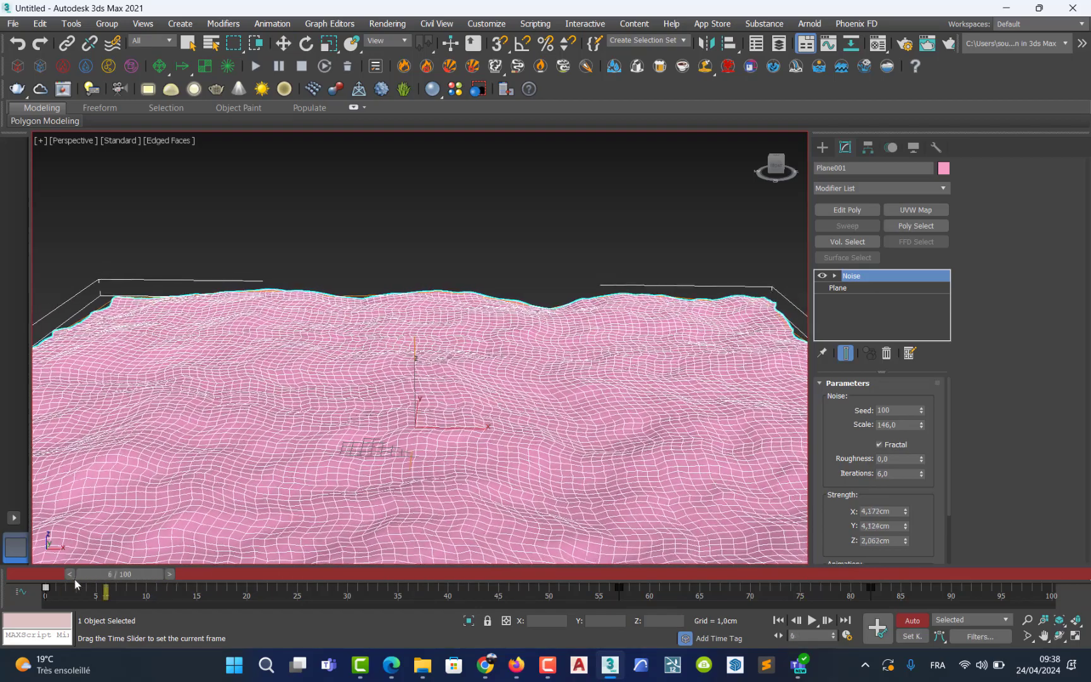
{"action": "key", "text": "w"}
{"action": "left_click", "coordinate": [812, 621]}
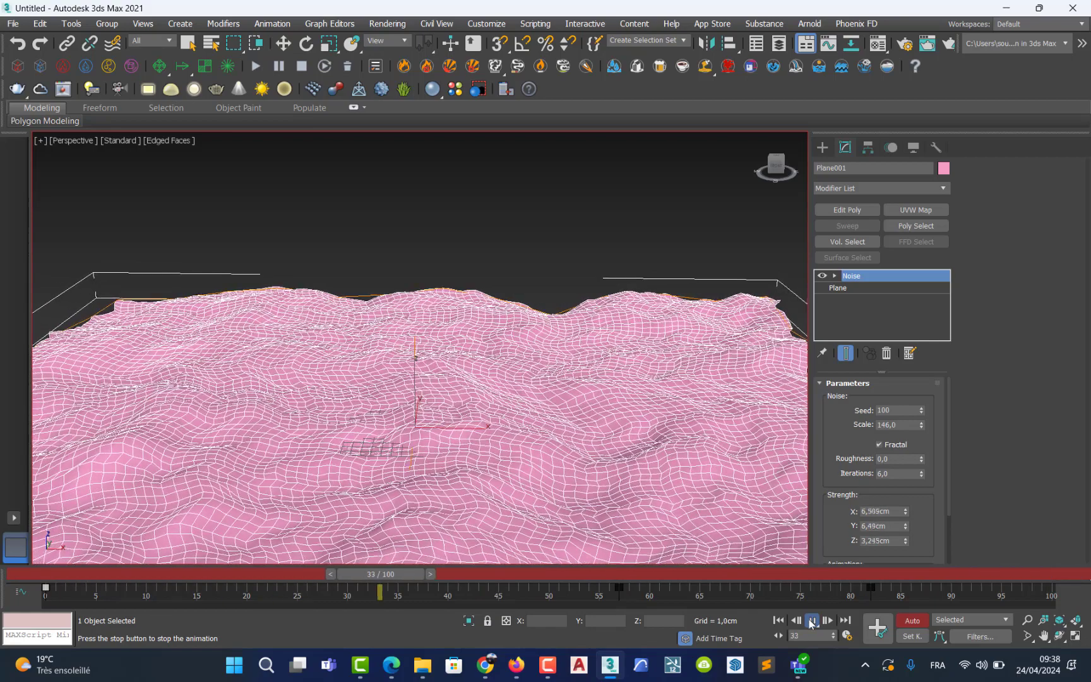
{"action": "left_click", "coordinate": [812, 621]}
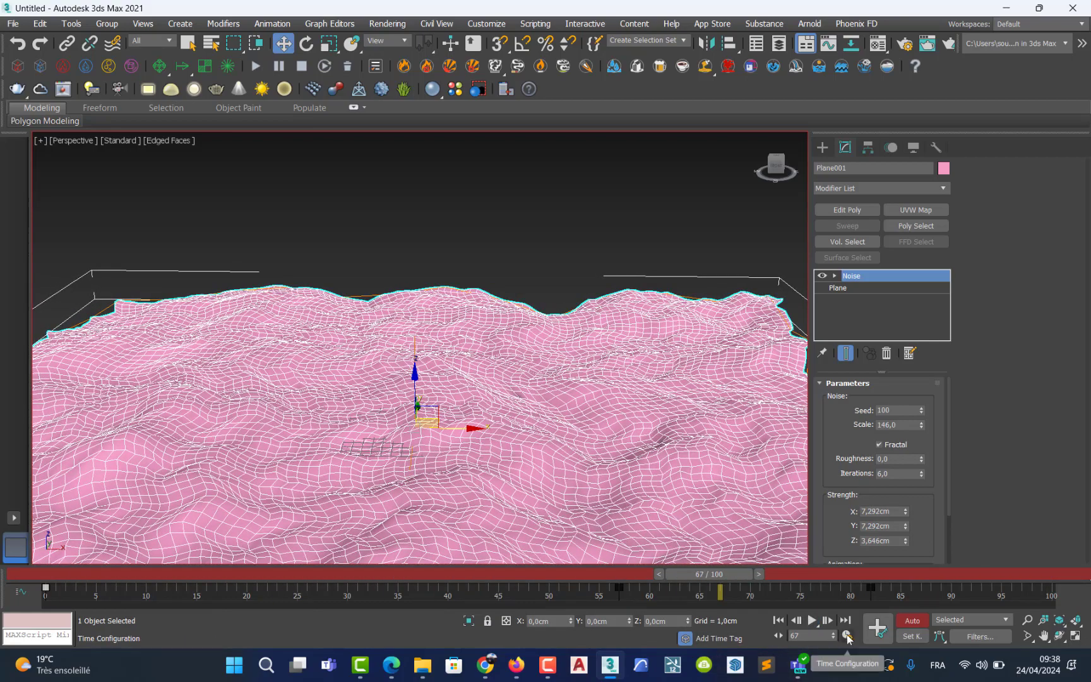
{"action": "left_click", "coordinate": [847, 636]}
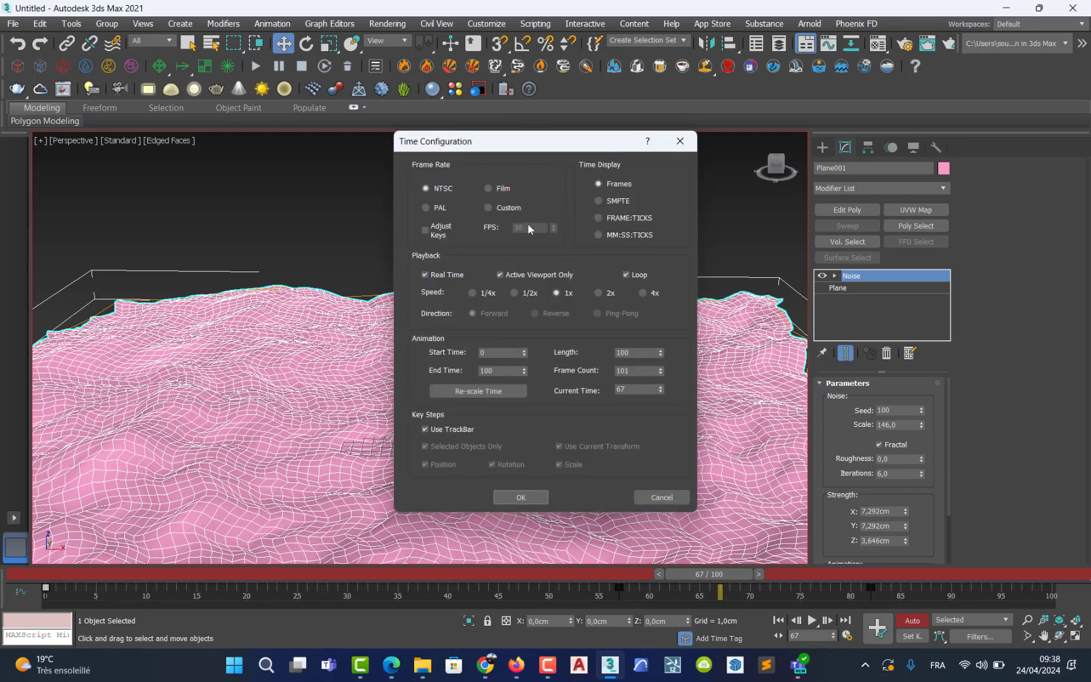
{"action": "left_click", "coordinate": [517, 498]}
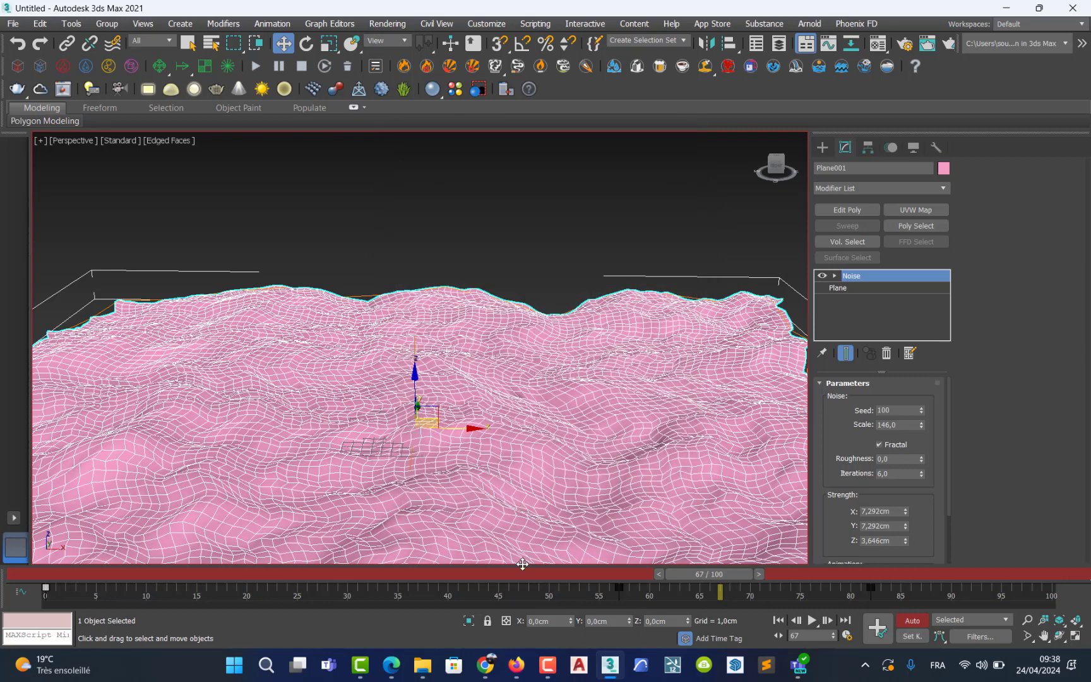
{"action": "left_click", "coordinate": [548, 666]}
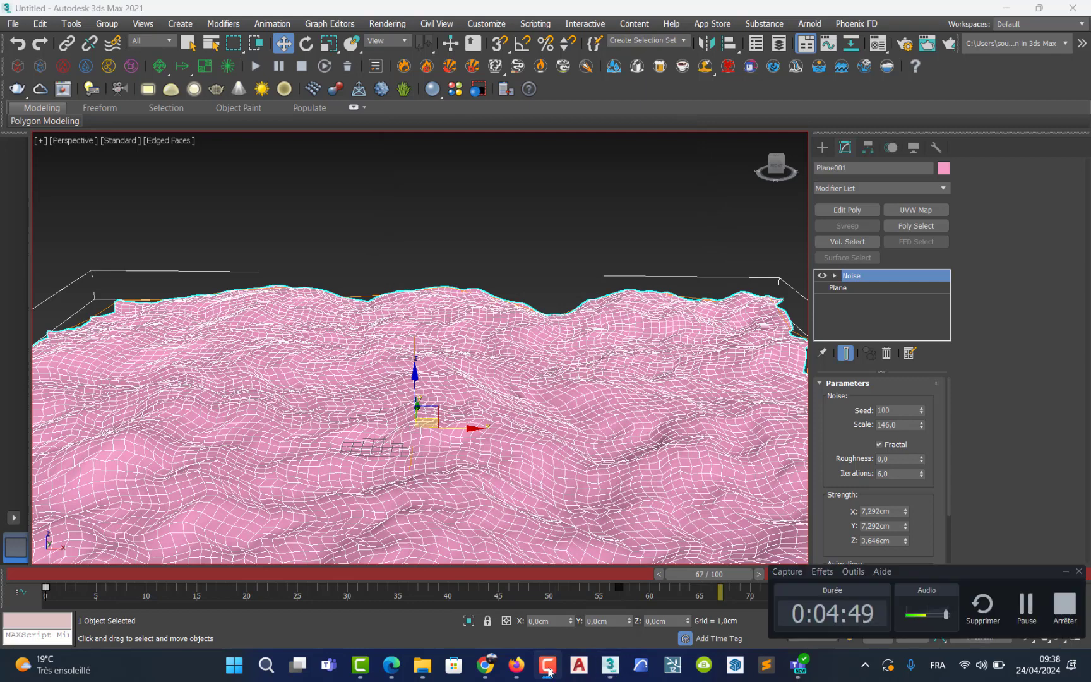
{"action": "left_click", "coordinate": [1065, 571]}
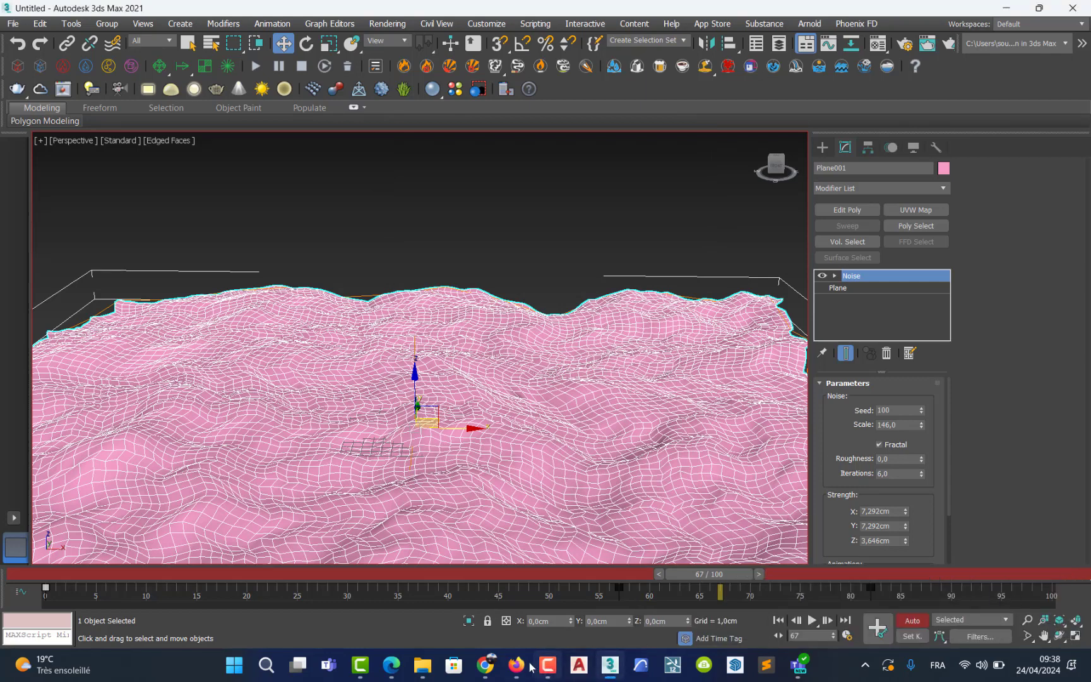
Switch to Chrome, dismiss the advertisement and look over the Liquid materials on vray-materials.de.
{"action": "mouse_move", "coordinate": [521, 668]}
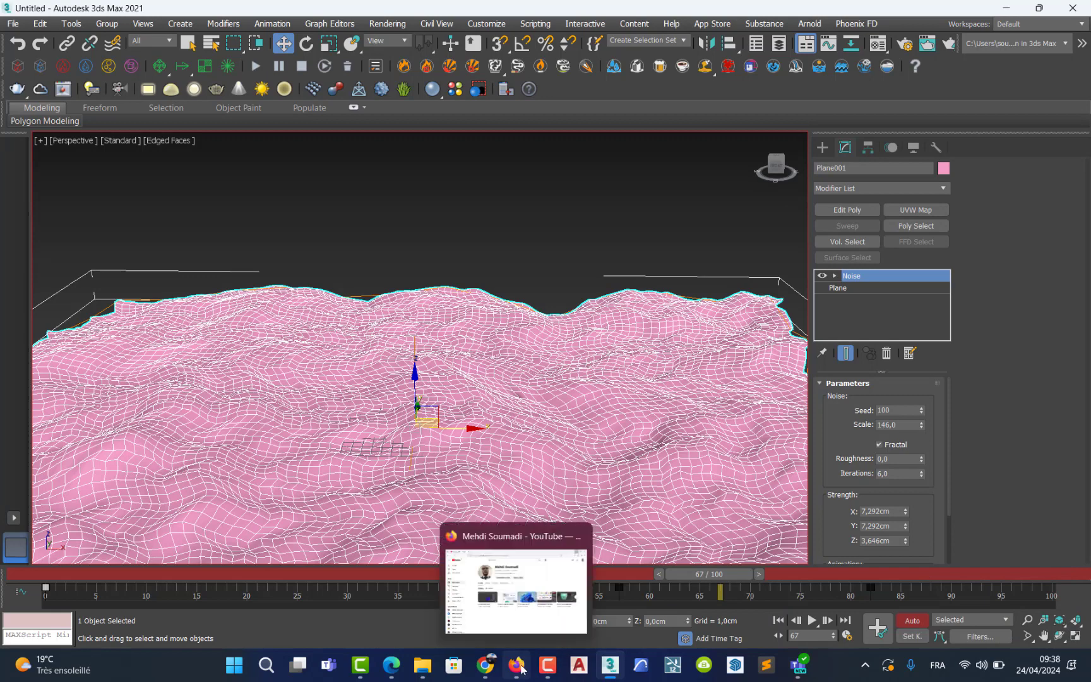
{"action": "left_click", "coordinate": [485, 665]}
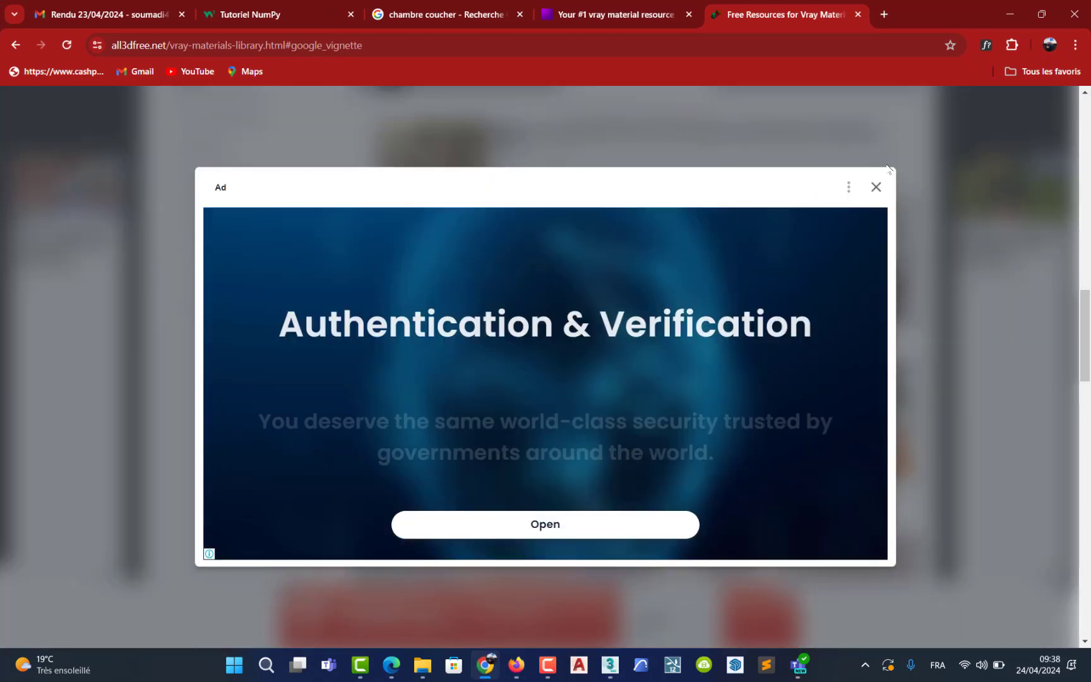
{"action": "left_click", "coordinate": [875, 185]}
{"action": "left_click", "coordinate": [619, 15]}
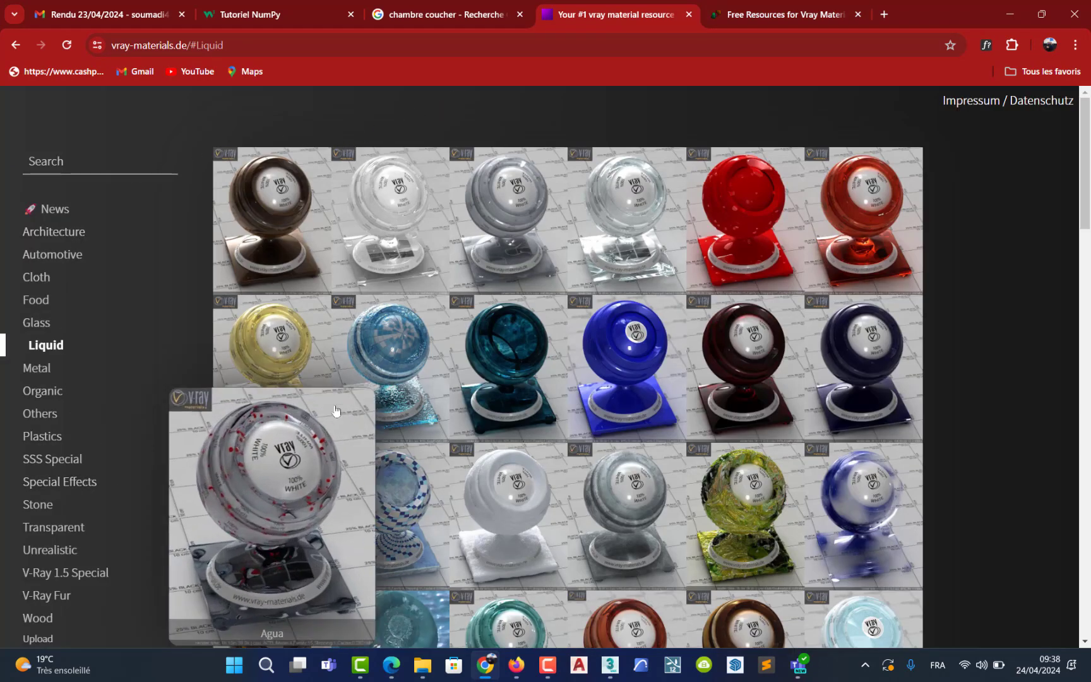
{"action": "mouse_move", "coordinate": [390, 353]}
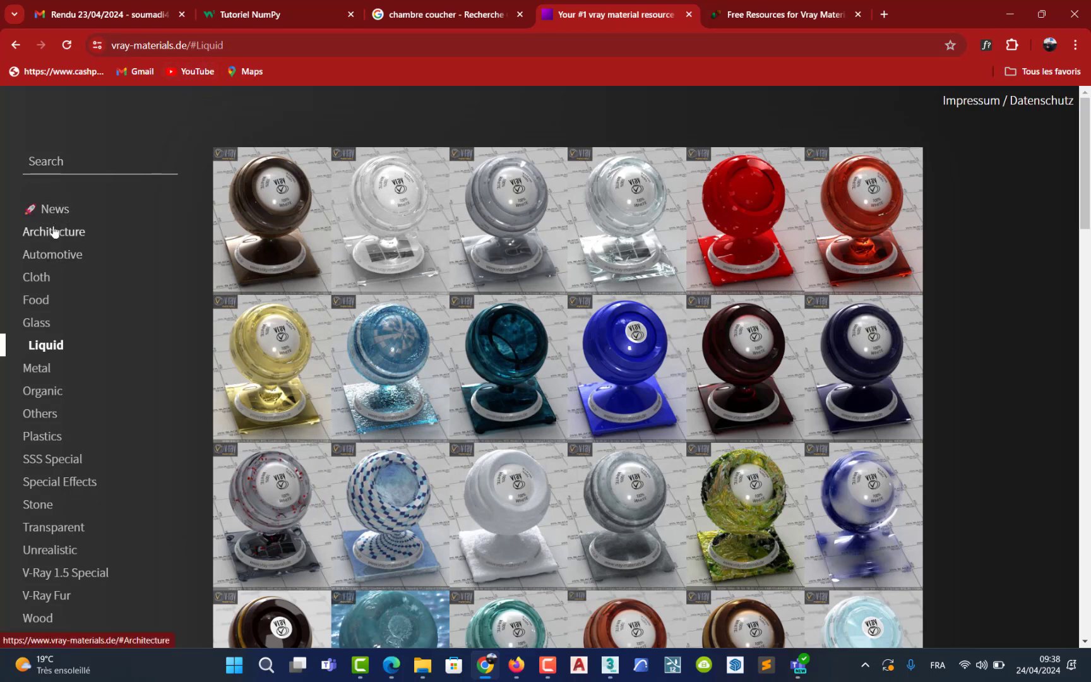
Examine the remaining Liquid material previews on vray-materials.de, and return to 3ds Max.
{"action": "scroll", "coordinate": [98, 463], "scroll_direction": "down", "scroll_amount": 2}
{"action": "scroll", "coordinate": [95, 464], "scroll_direction": "down", "scroll_amount": 1}
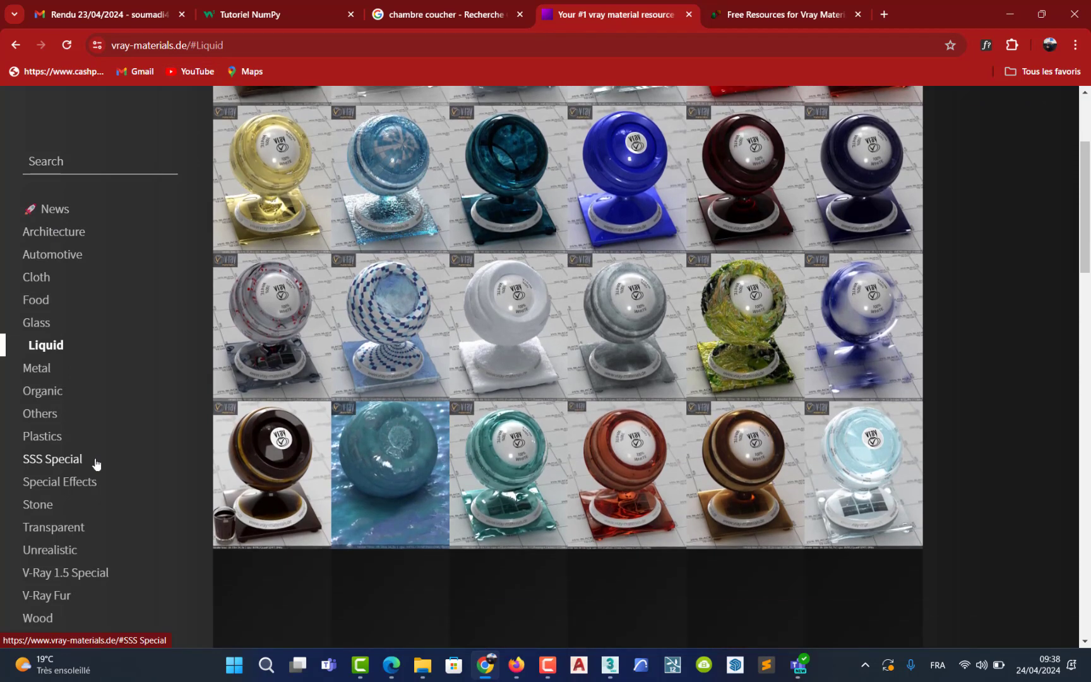
{"action": "scroll", "coordinate": [82, 471], "scroll_direction": "up", "scroll_amount": 2}
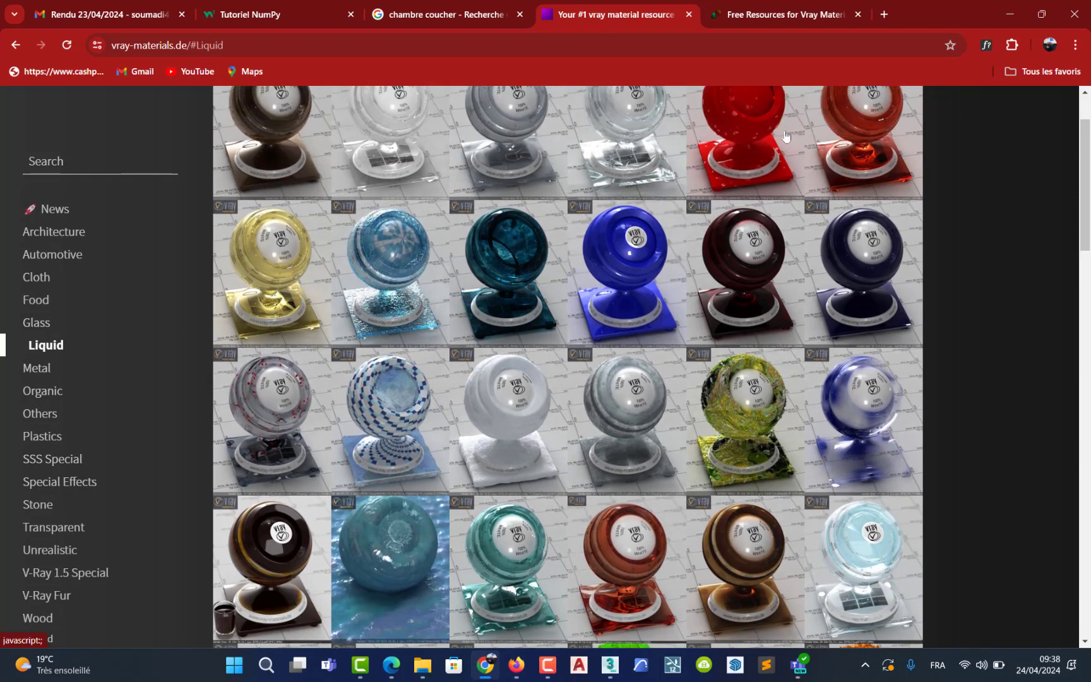
{"action": "left_click", "coordinate": [1010, 13]}
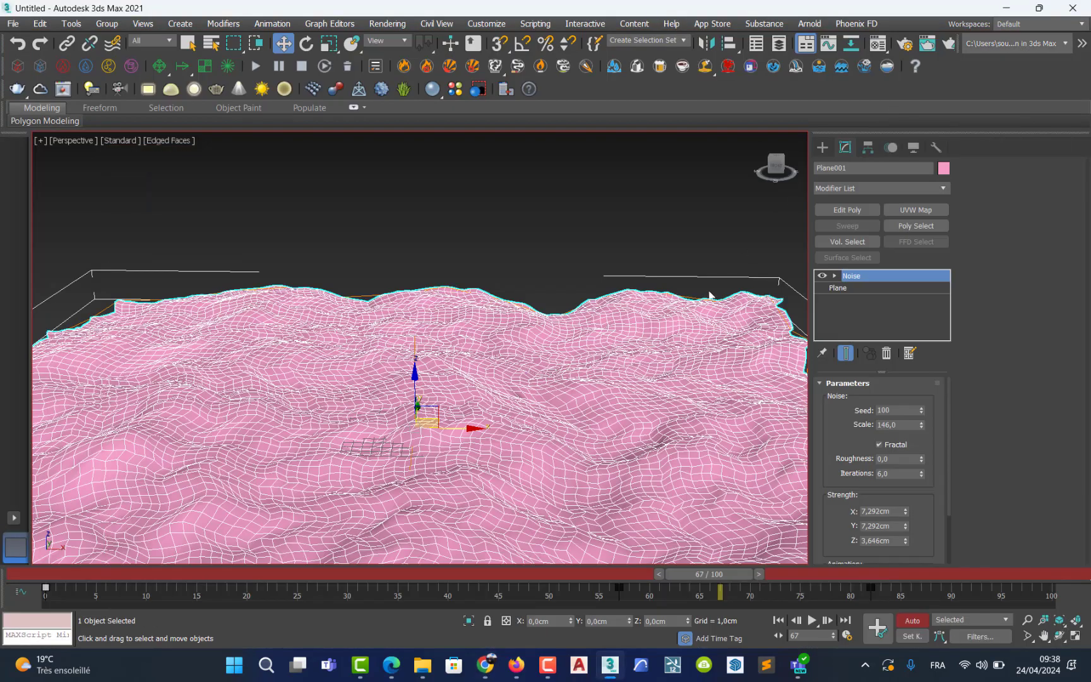
Assign the VRayMtl Material #1 to the wave plane and set its diffuse colour to blue, RGB 50, 99, 198.
{"action": "key", "text": "m"}
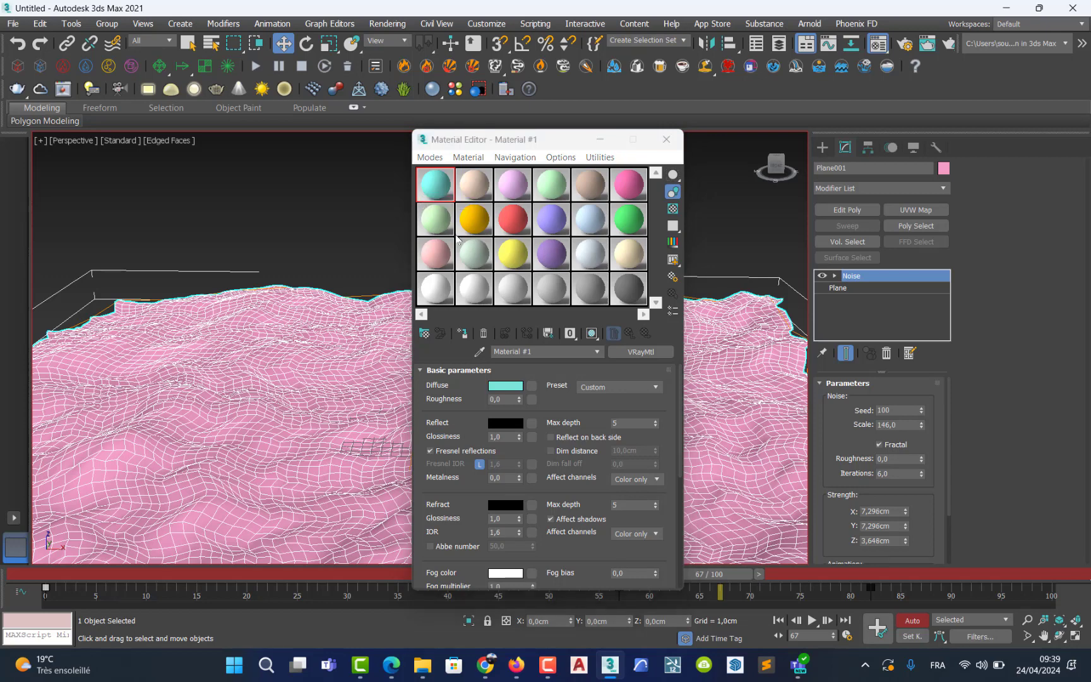
{"action": "left_click", "coordinate": [462, 334]}
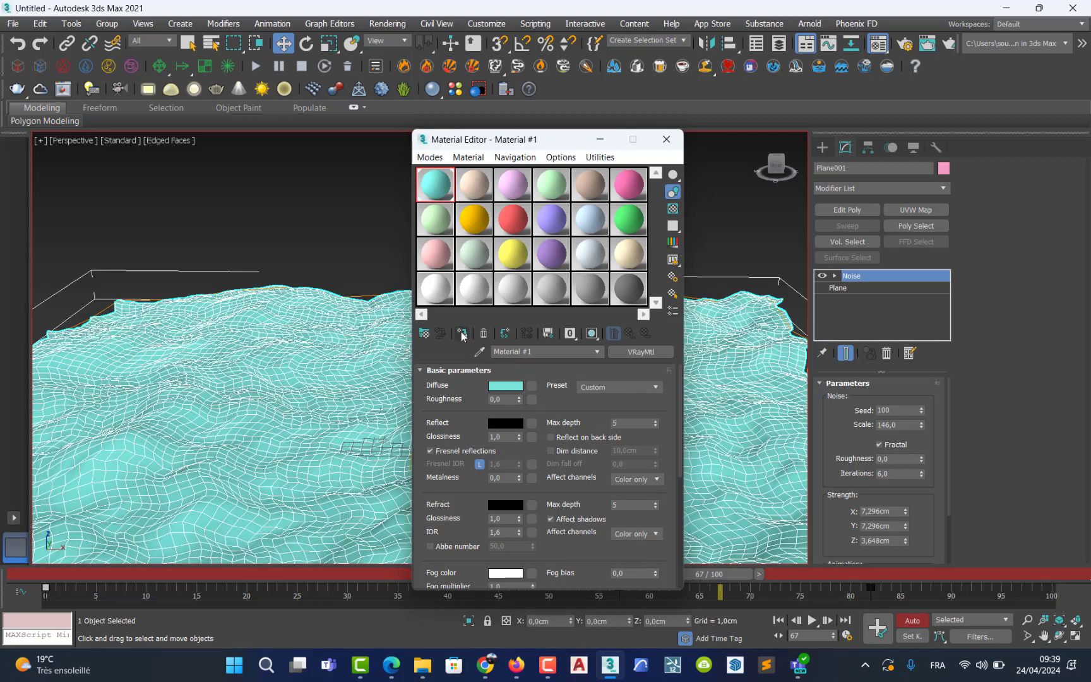
{"action": "left_click", "coordinate": [509, 387]}
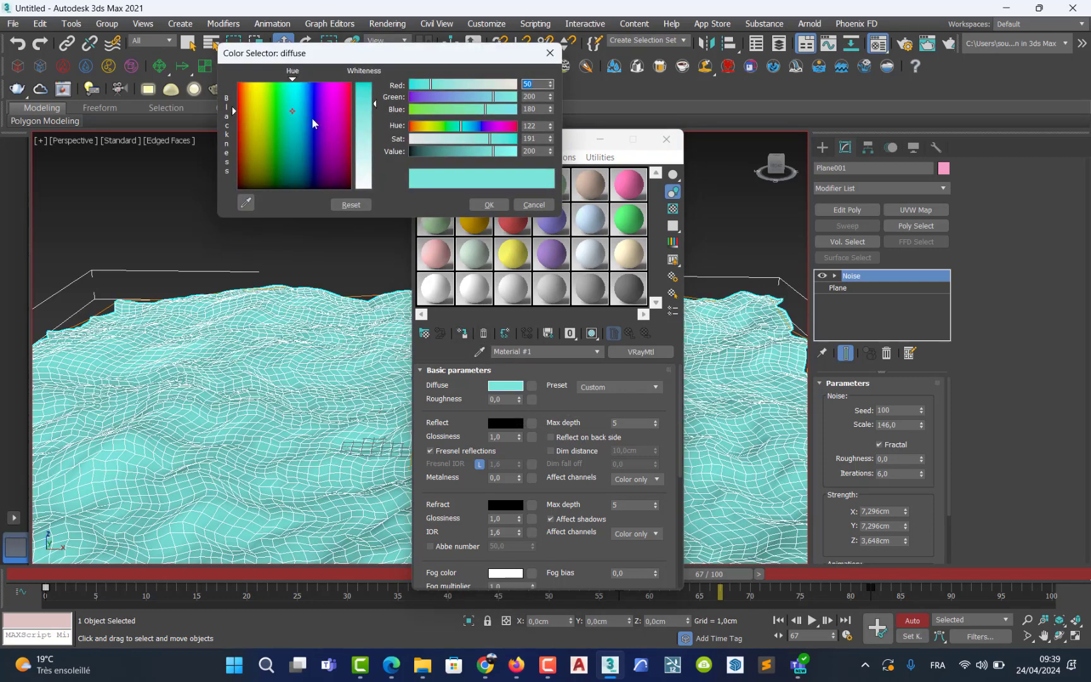
{"action": "left_click_drag", "start_coordinate": [290, 110], "coordinate": [307, 113]}
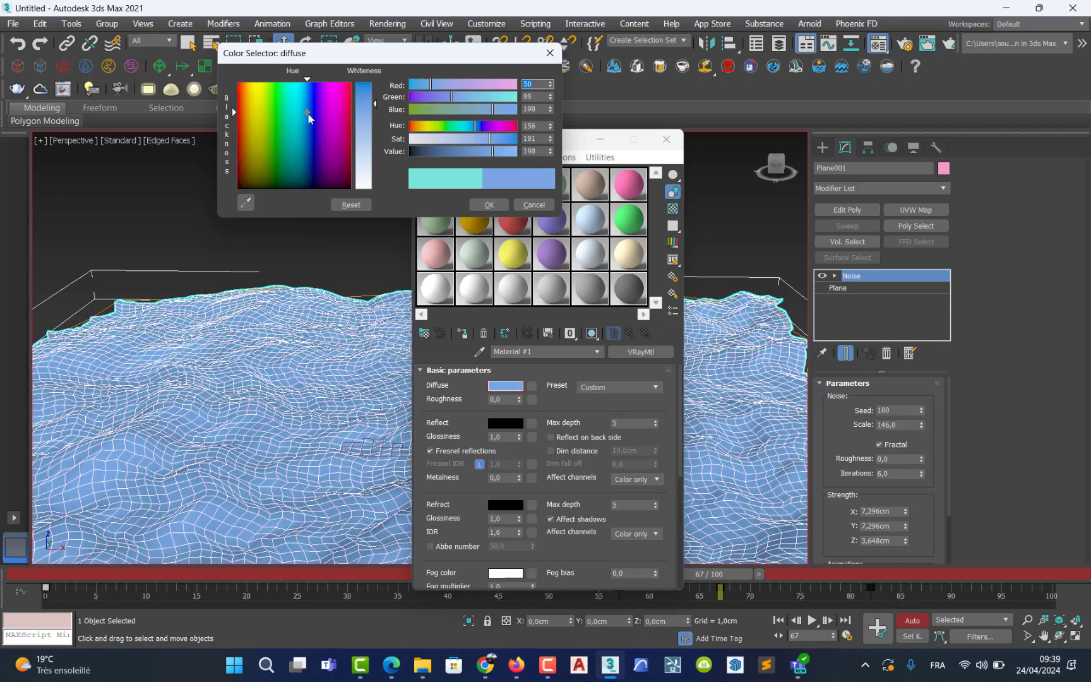
{"action": "left_click", "coordinate": [489, 204]}
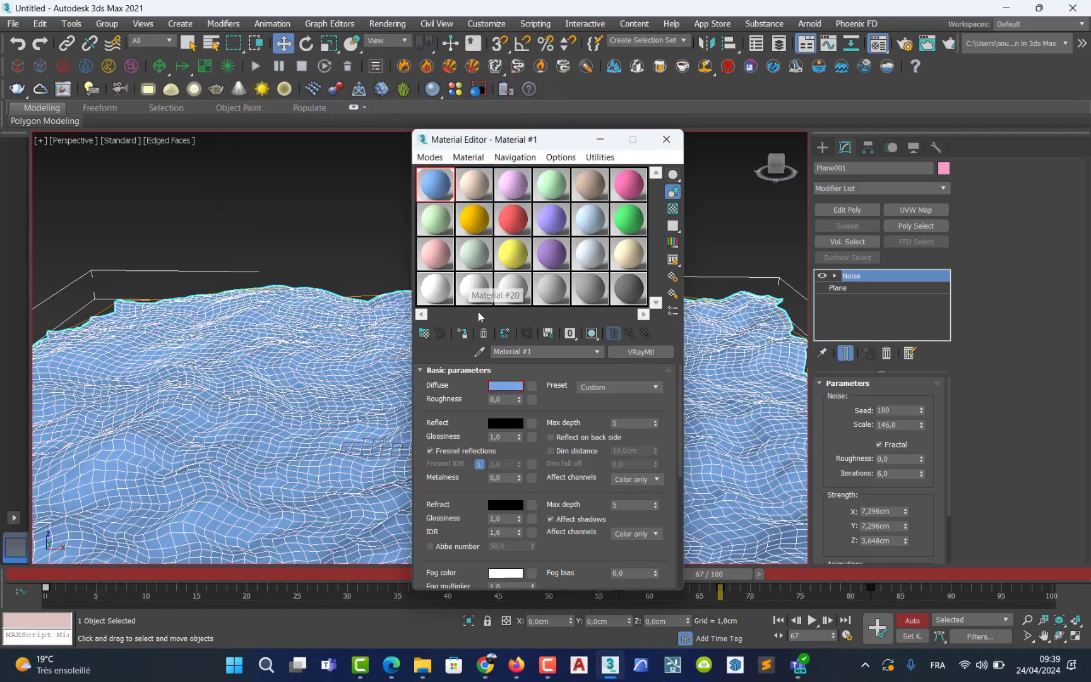
Set Material #1's reflection colour to dark grey, value 39, and its refraction colour to grey, value 102.
{"action": "left_click", "coordinate": [499, 423]}
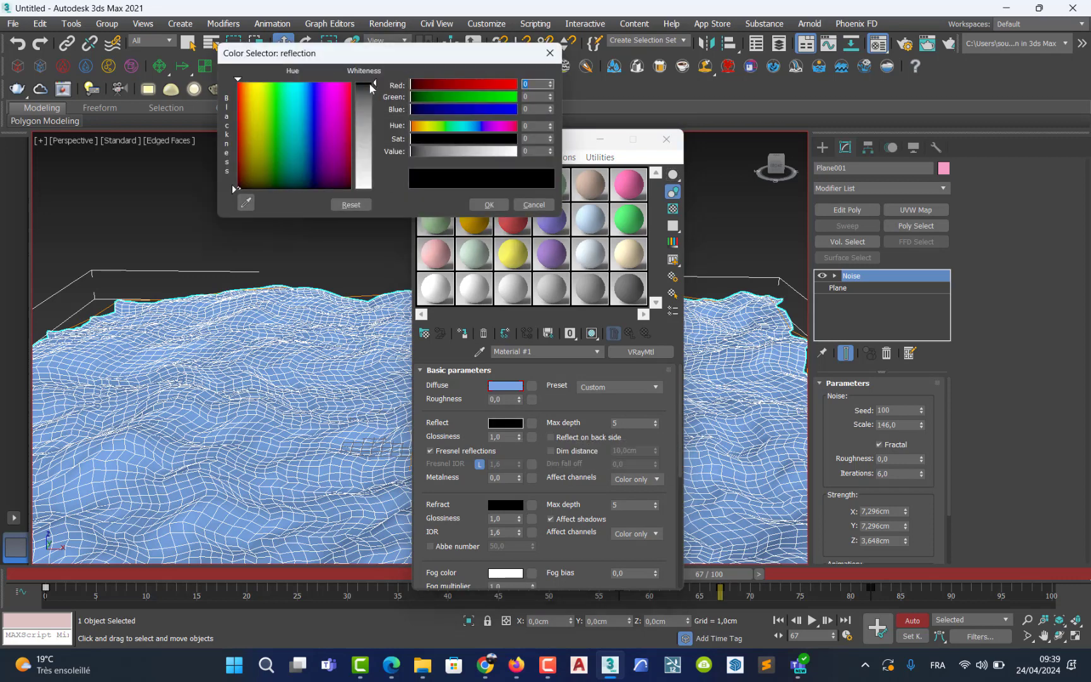
{"action": "left_click_drag", "start_coordinate": [377, 84], "coordinate": [377, 111]}
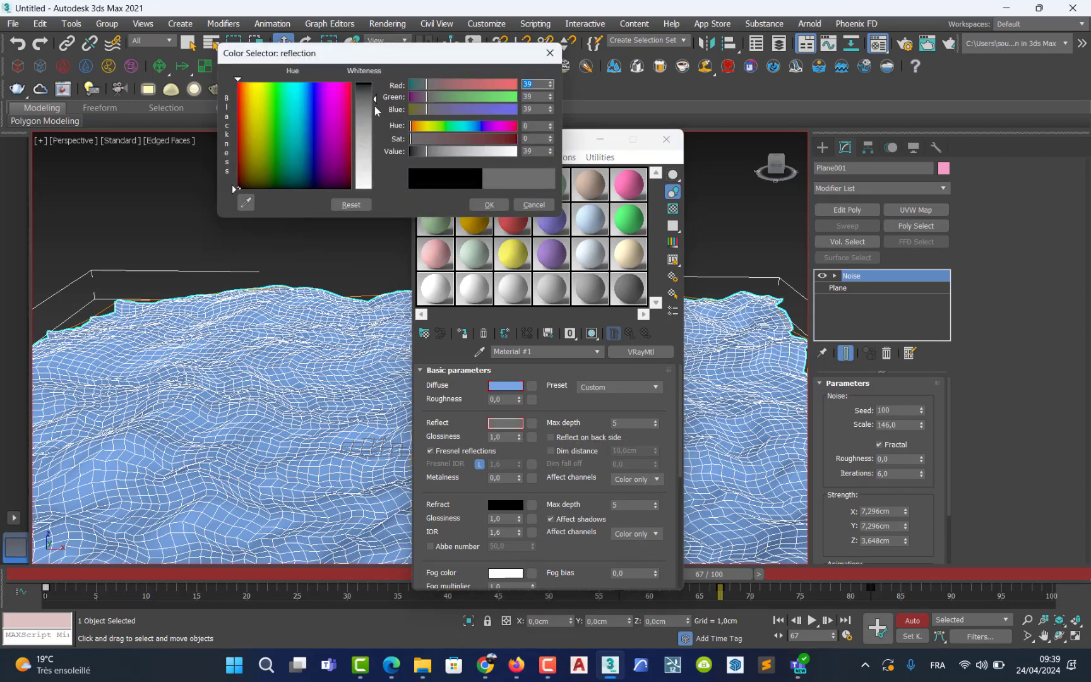
{"action": "left_click", "coordinate": [476, 204]}
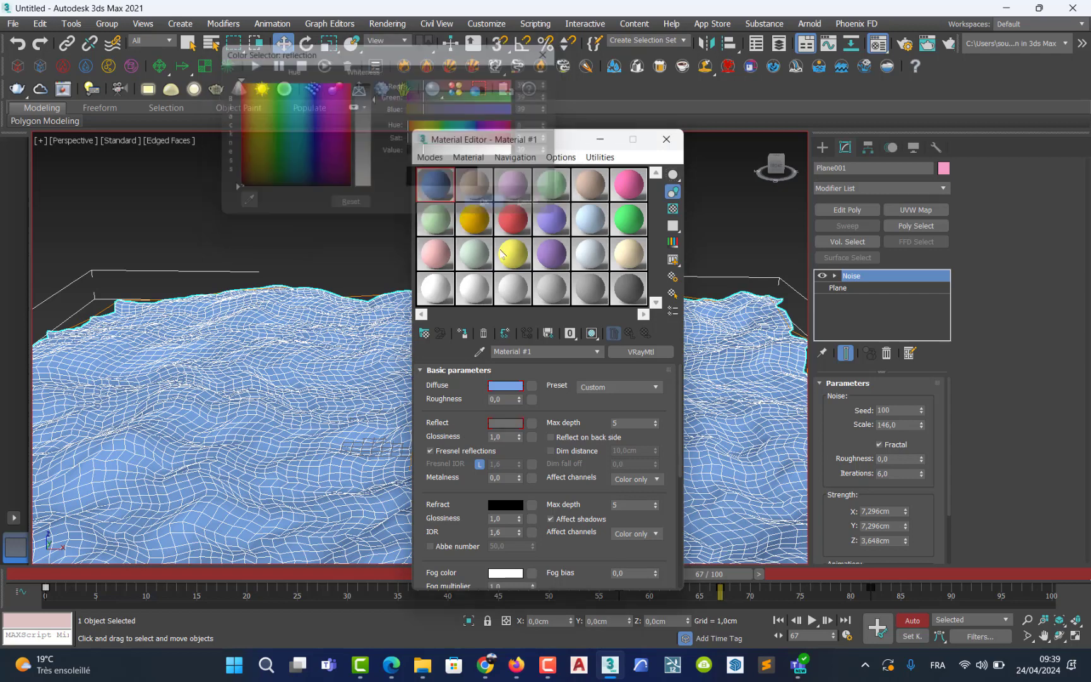
{"action": "left_click", "coordinate": [505, 505]}
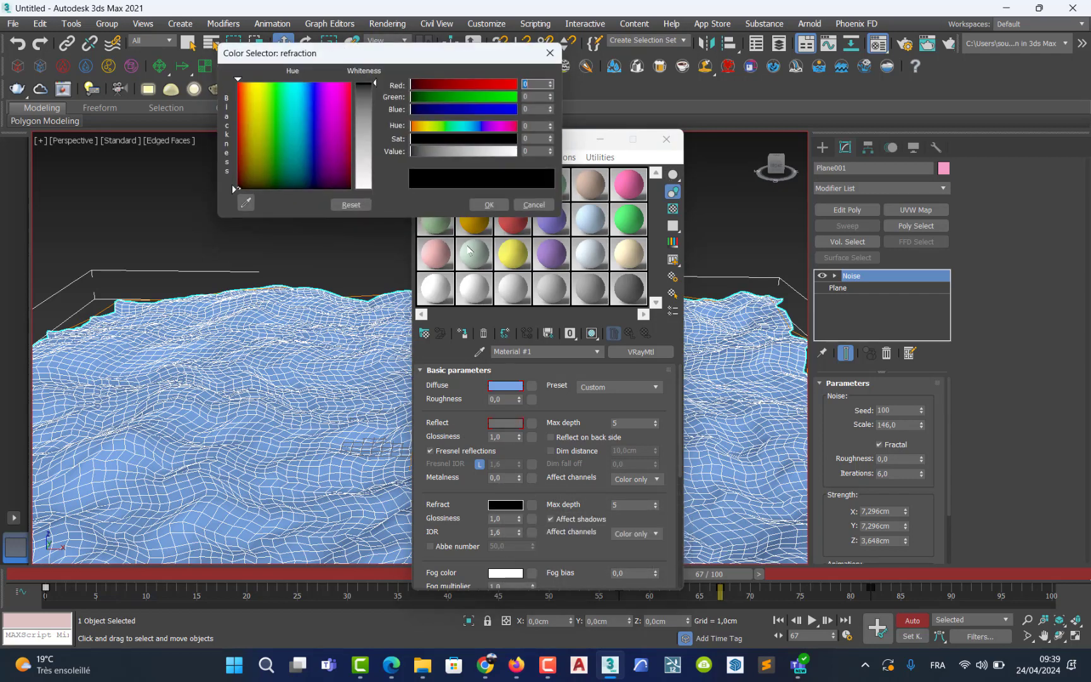
{"action": "left_click_drag", "start_coordinate": [376, 83], "coordinate": [376, 125]}
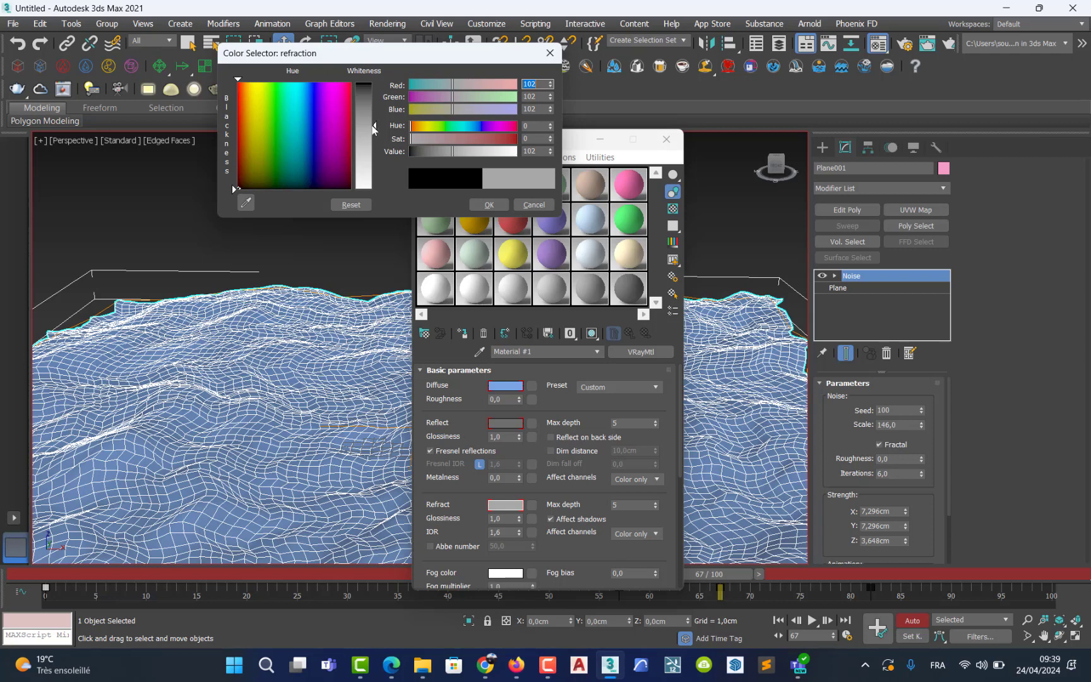
{"action": "left_click", "coordinate": [489, 205]}
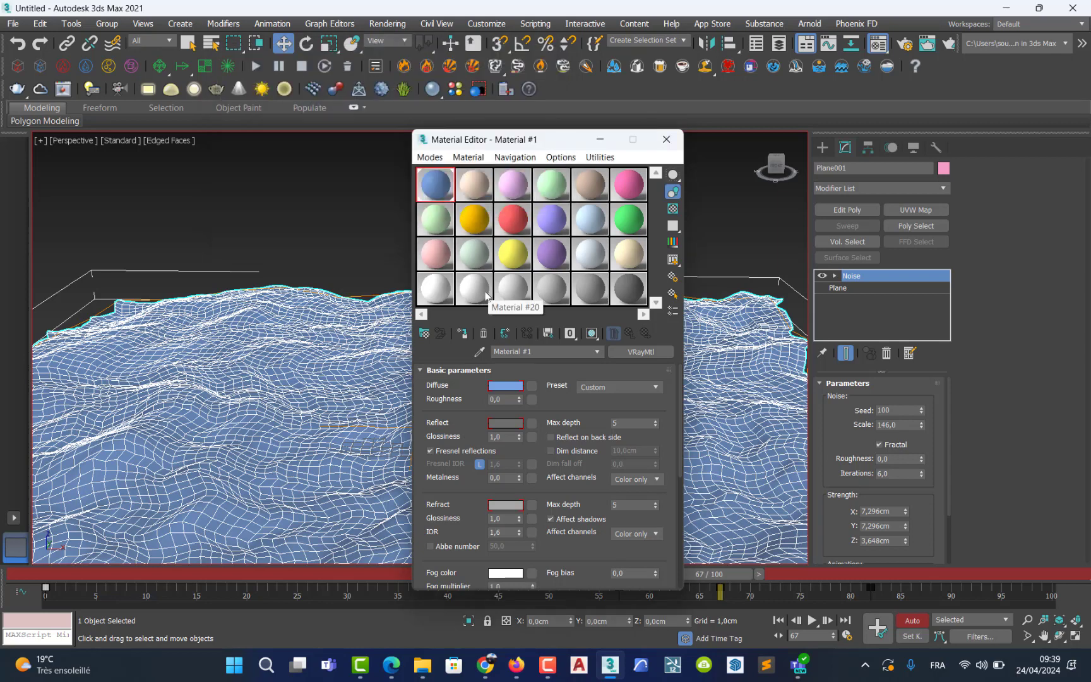
Inspect Material #1 in an enlarged preview, and close the preview and the Material Editor.
{"action": "double_click", "coordinate": [434, 192]}
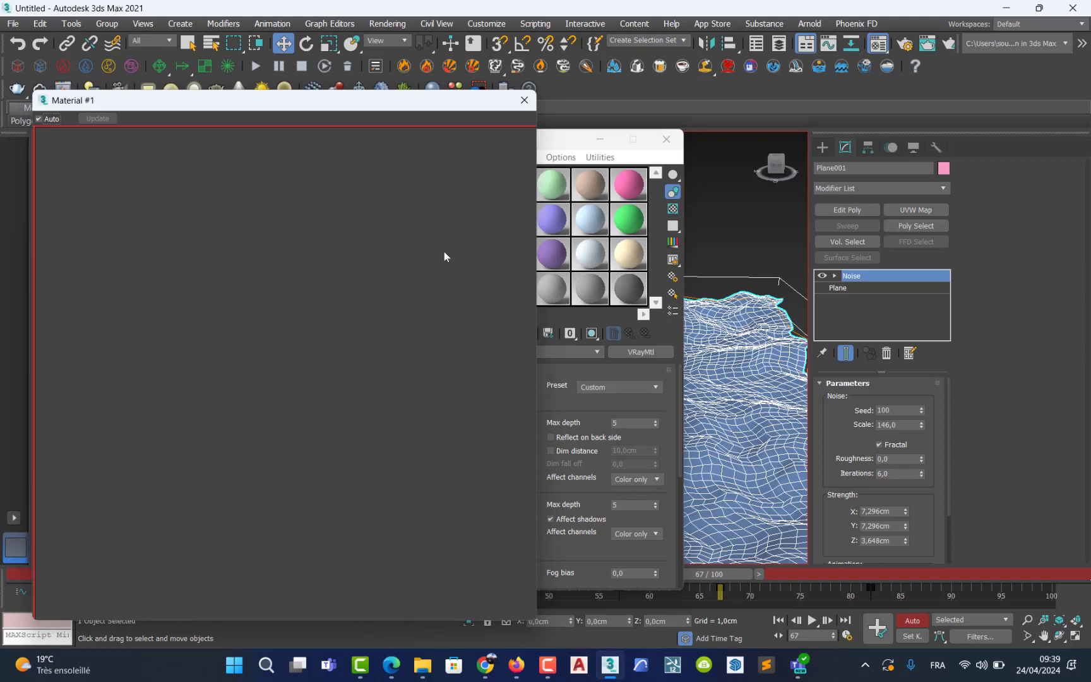
{"action": "left_click", "coordinate": [545, 665]}
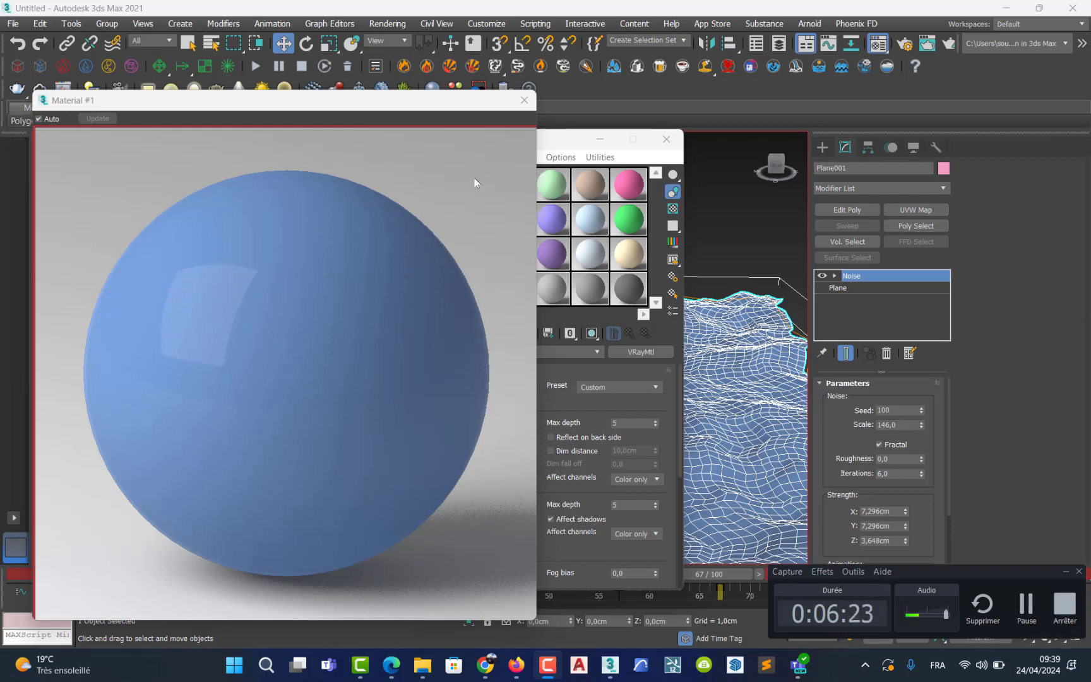
{"action": "left_click", "coordinate": [524, 100]}
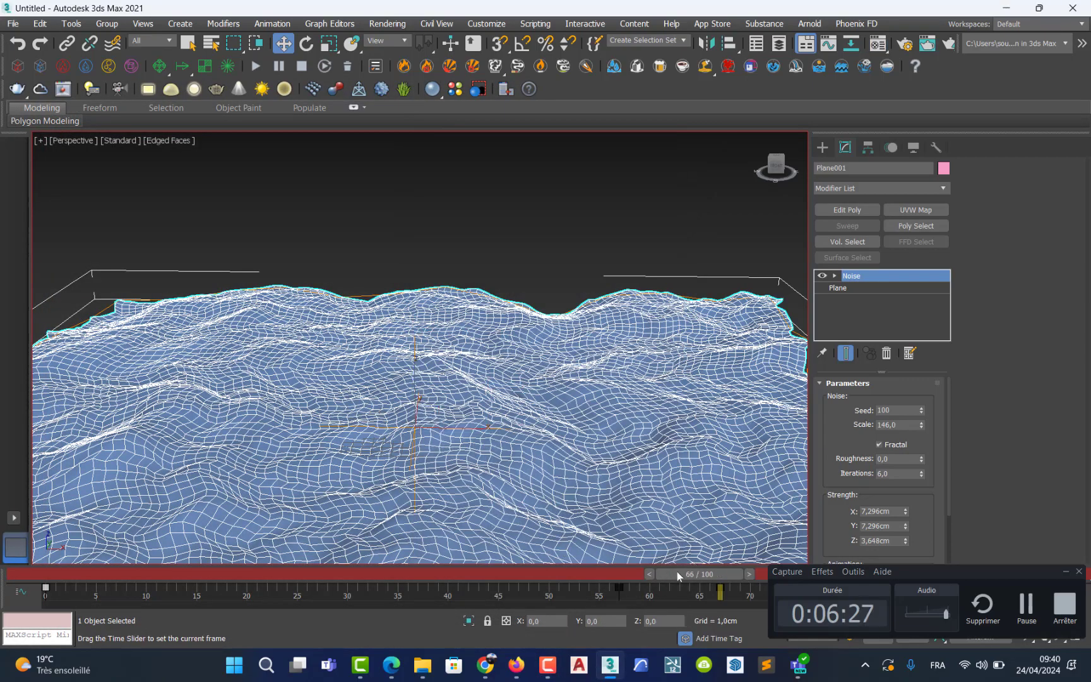
At frame 0, set Material #1's diffuse colour to blue, RGB 50, 78, 155.
{"action": "left_click_drag", "start_coordinate": [676, 572], "coordinate": [36, 557]}
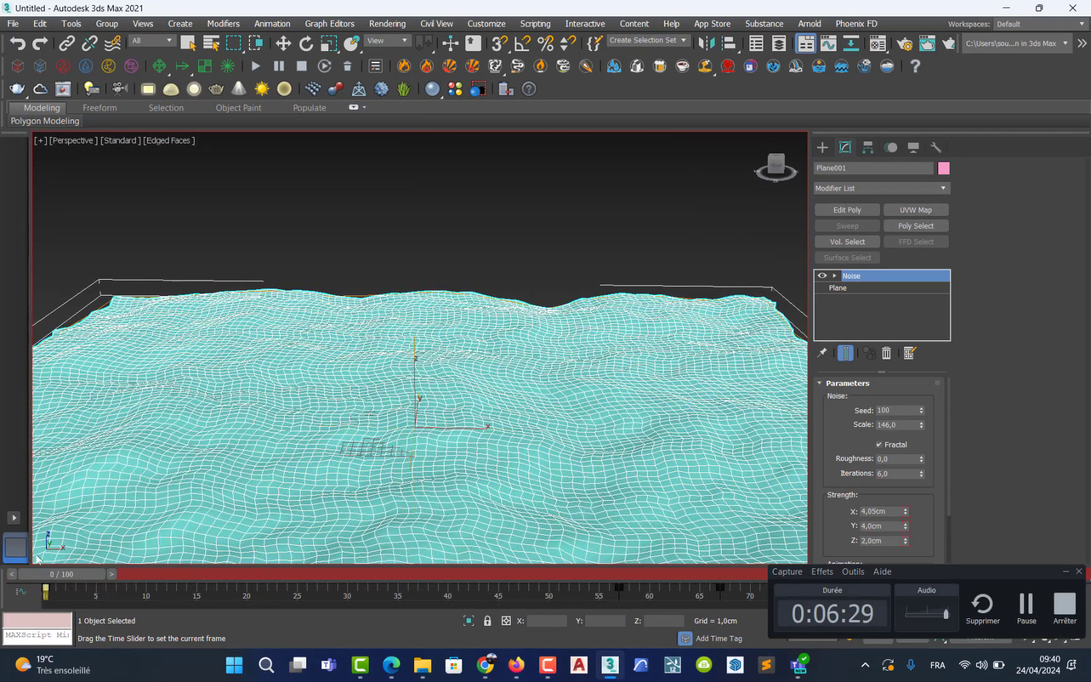
{"action": "key", "text": "w"}
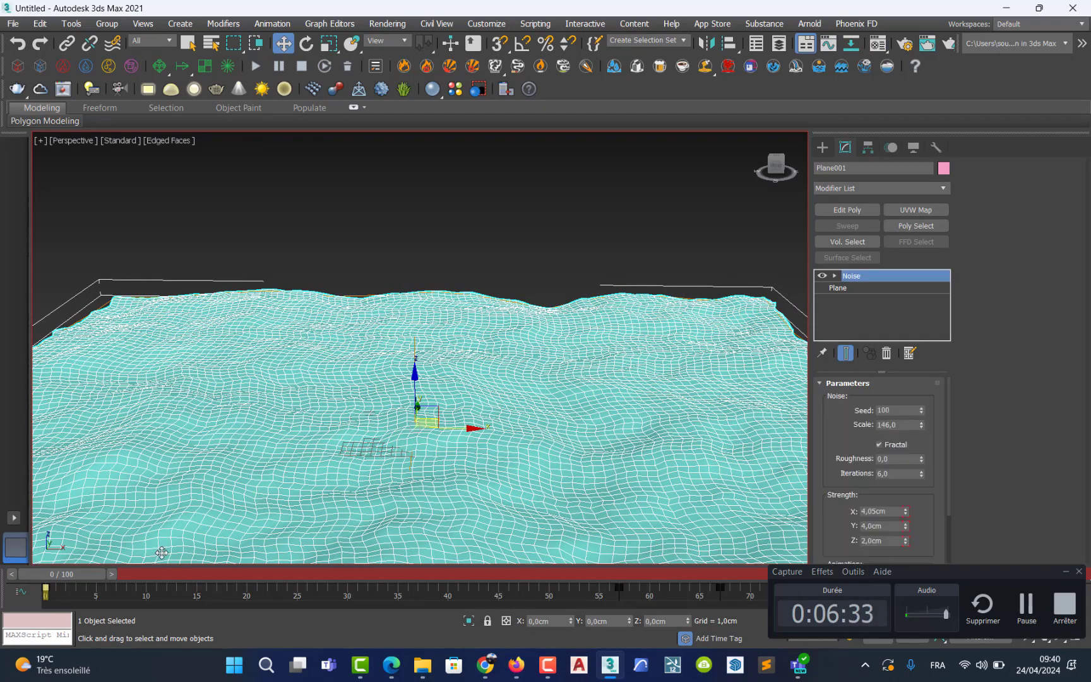
{"action": "left_click_drag", "start_coordinate": [96, 572], "coordinate": [64, 548]}
{"action": "key", "text": "w"}
{"action": "key", "text": "m"}
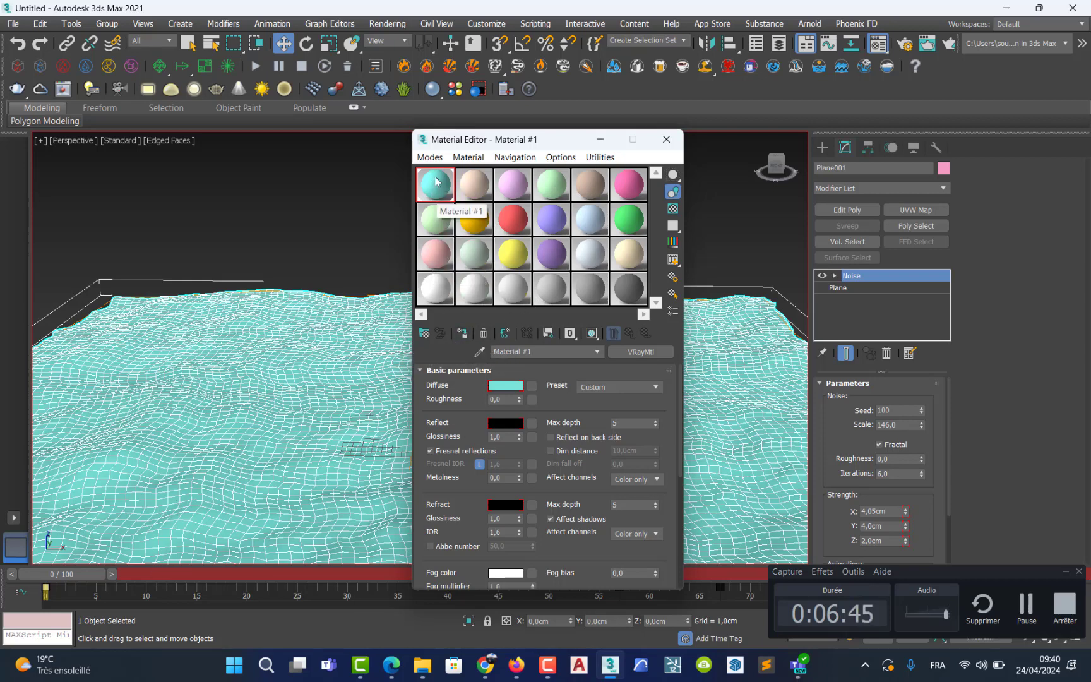
{"action": "left_click", "coordinate": [505, 385]}
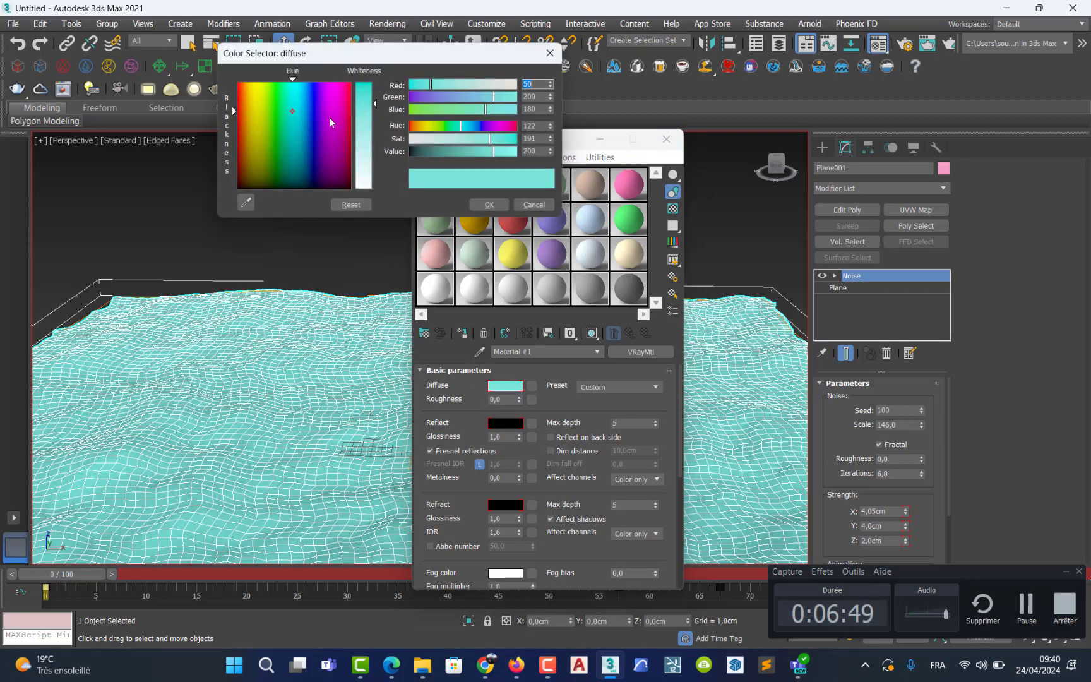
{"action": "left_click_drag", "start_coordinate": [310, 127], "coordinate": [309, 134]}
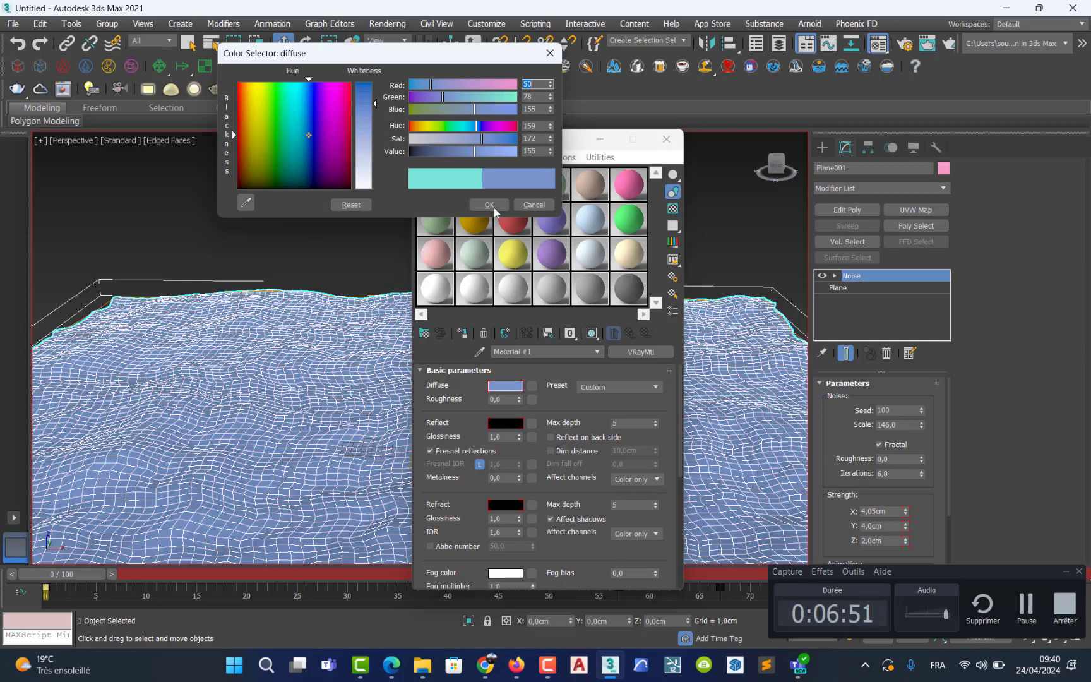
{"action": "left_click", "coordinate": [489, 205]}
At frame 0, set Material #1's reflection to grey value 72 and its refraction to grey value 94, and close the Material Editor.
{"action": "left_click", "coordinate": [505, 423]}
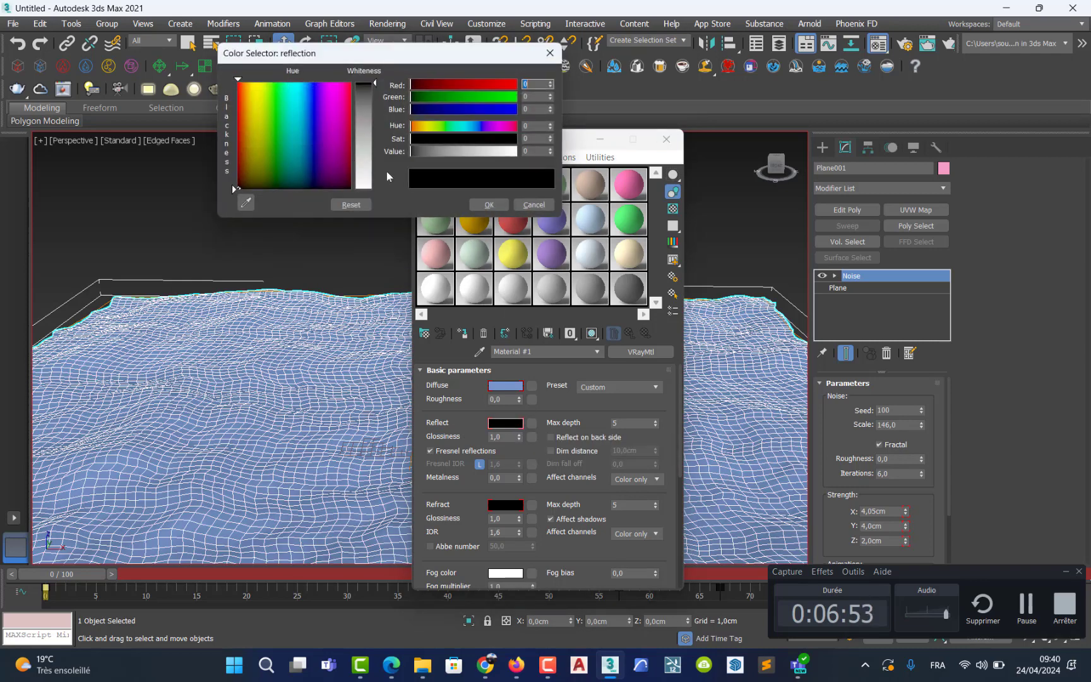
{"action": "left_click_drag", "start_coordinate": [370, 93], "coordinate": [370, 112]}
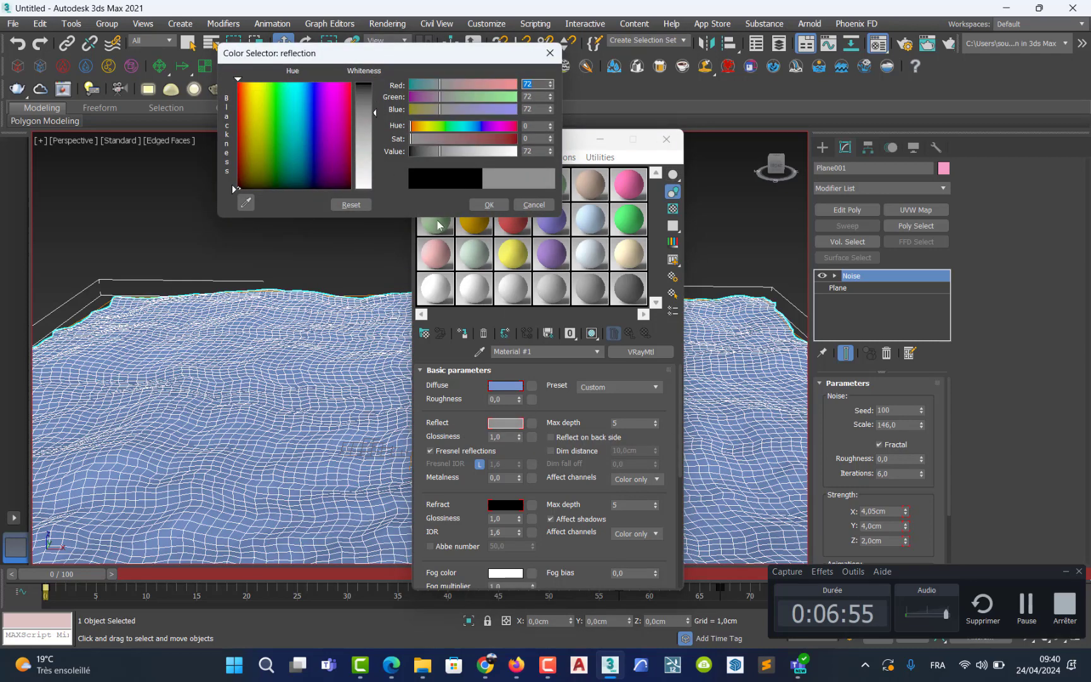
{"action": "left_click", "coordinate": [489, 205]}
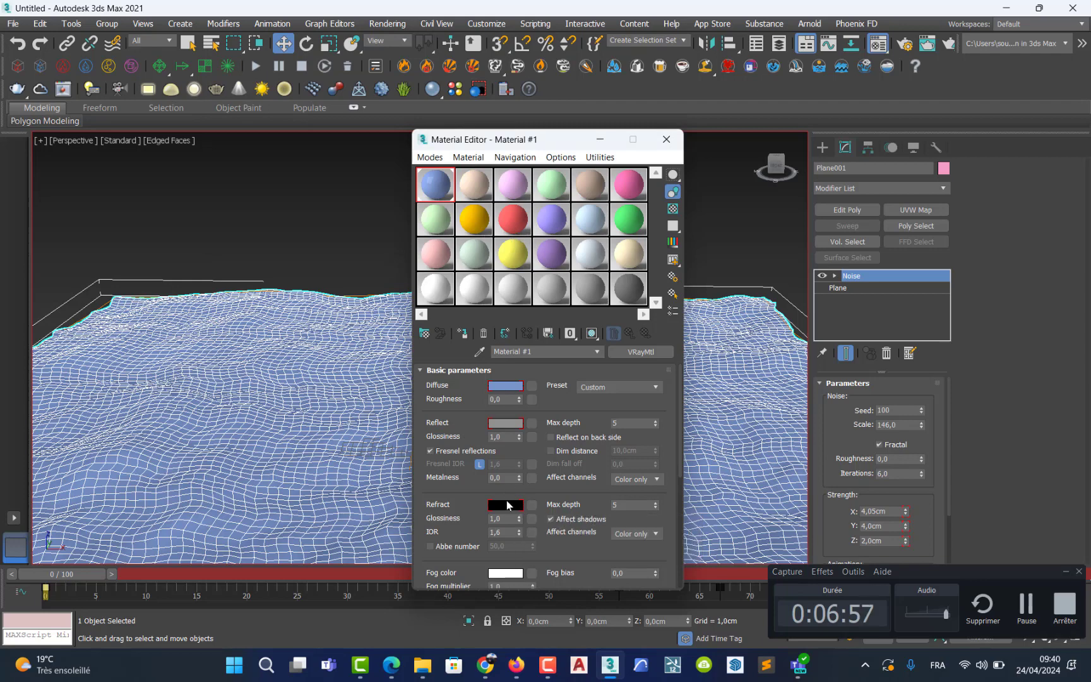
{"action": "left_click", "coordinate": [517, 504]}
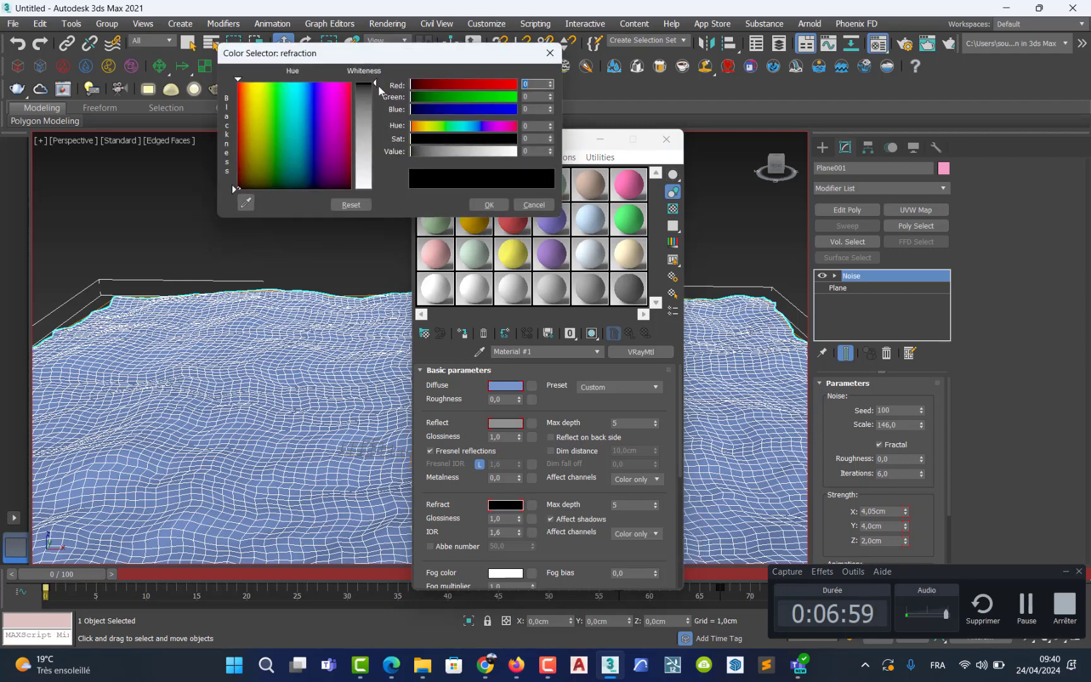
{"action": "left_click_drag", "start_coordinate": [375, 83], "coordinate": [375, 120]}
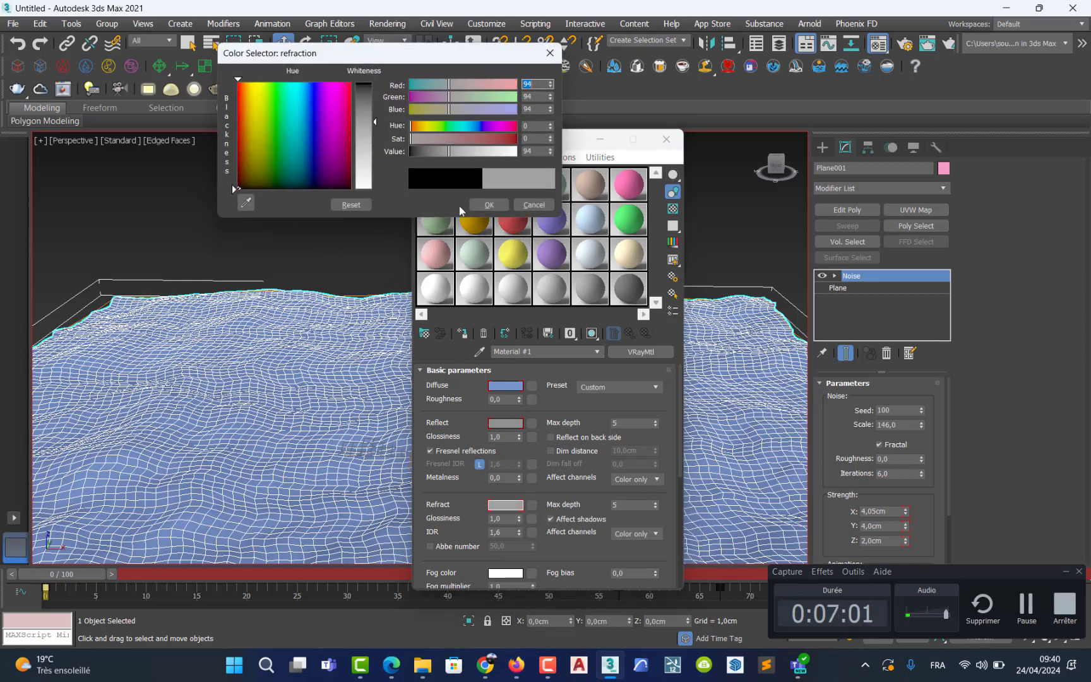
{"action": "left_click", "coordinate": [486, 204]}
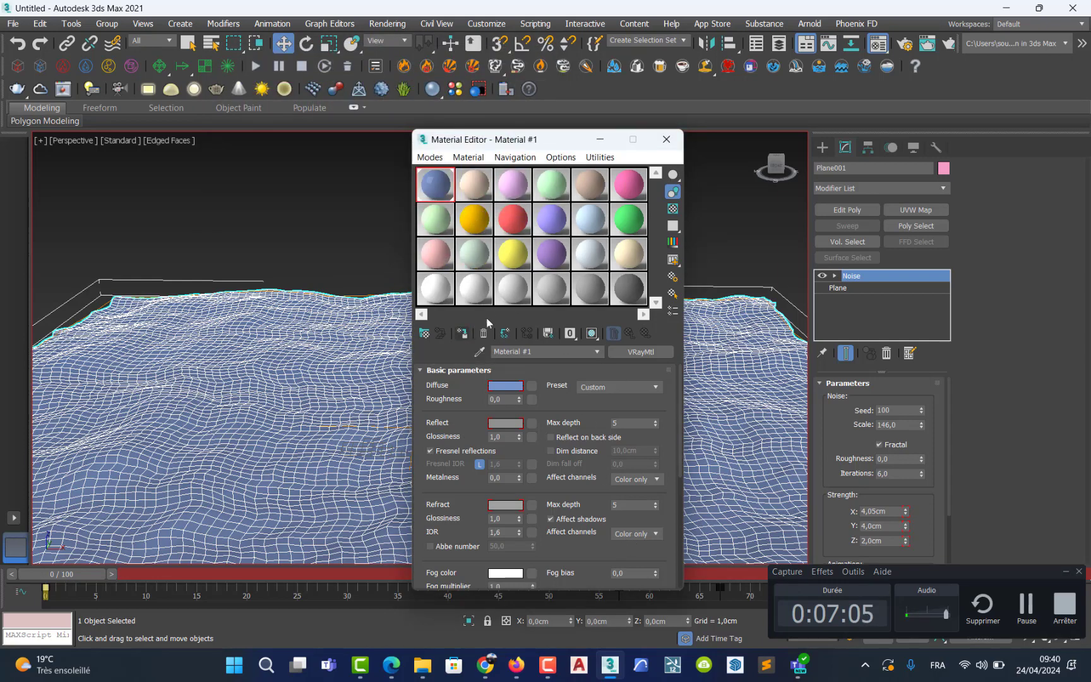
{"action": "left_click", "coordinate": [667, 140]}
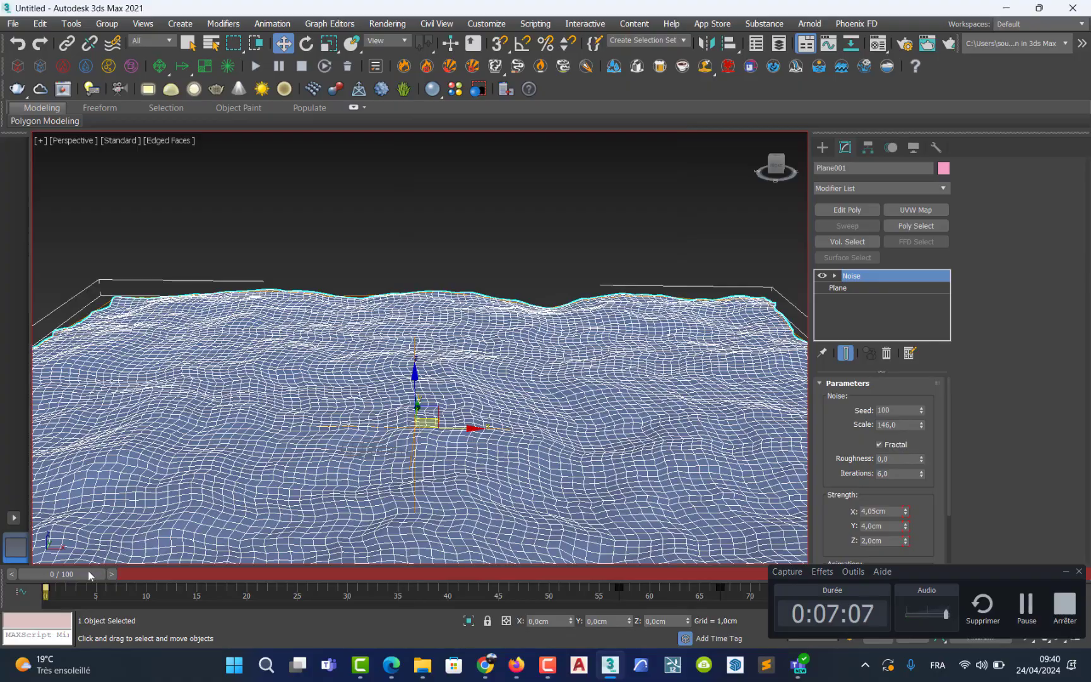
Deselect the wave plane and create a dome-type VRayLight in the empty space behind it.
{"action": "left_click_drag", "start_coordinate": [100, 573], "coordinate": [77, 575]}
{"action": "key", "text": "w"}
{"action": "middle_click_drag", "start_coordinate": [201, 388], "coordinate": [356, 479]}
{"action": "scroll", "coordinate": [356, 479], "scroll_direction": "down", "scroll_amount": 5}
{"action": "left_click", "coordinate": [143, 389]}
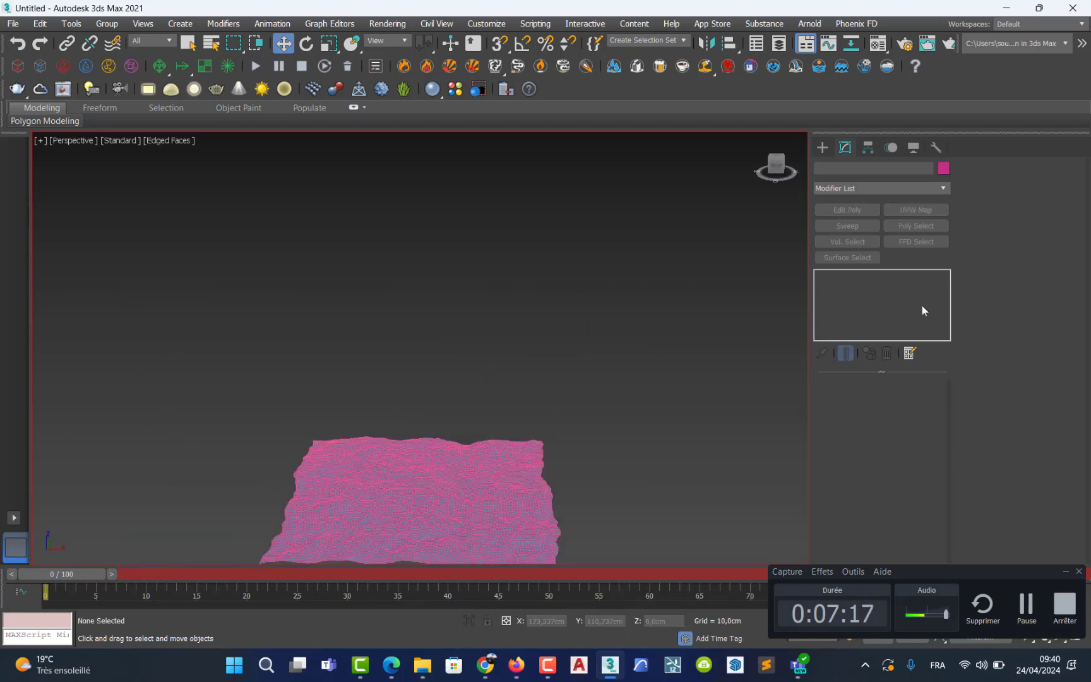
{"action": "left_click", "coordinate": [821, 148]}
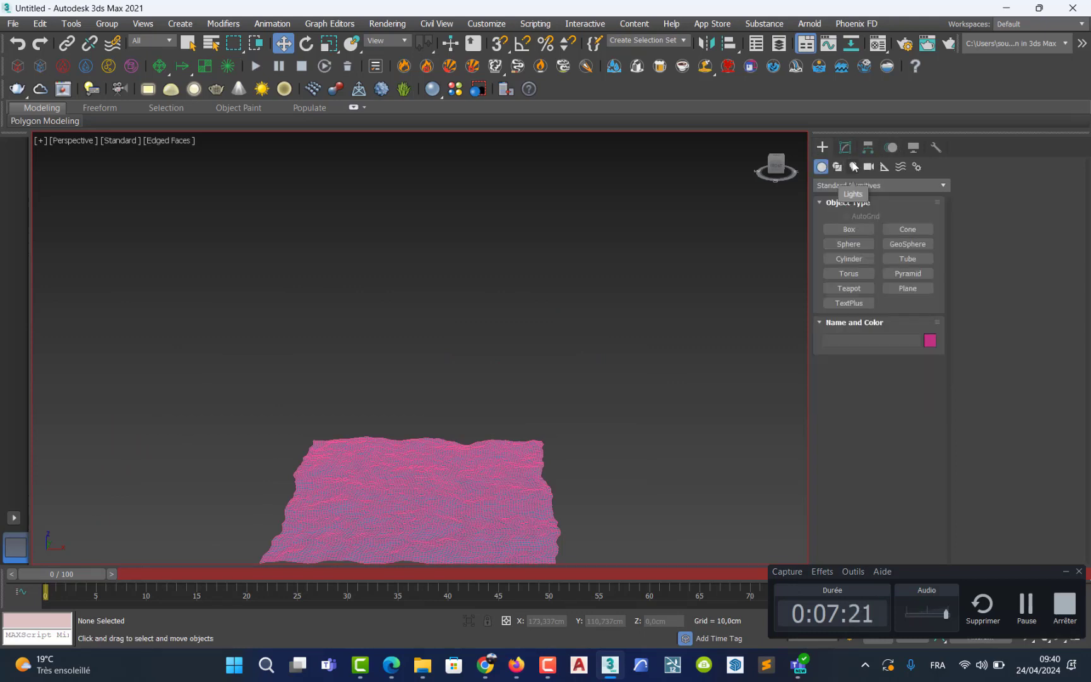
{"action": "left_click", "coordinate": [854, 167]}
{"action": "left_click", "coordinate": [857, 186]}
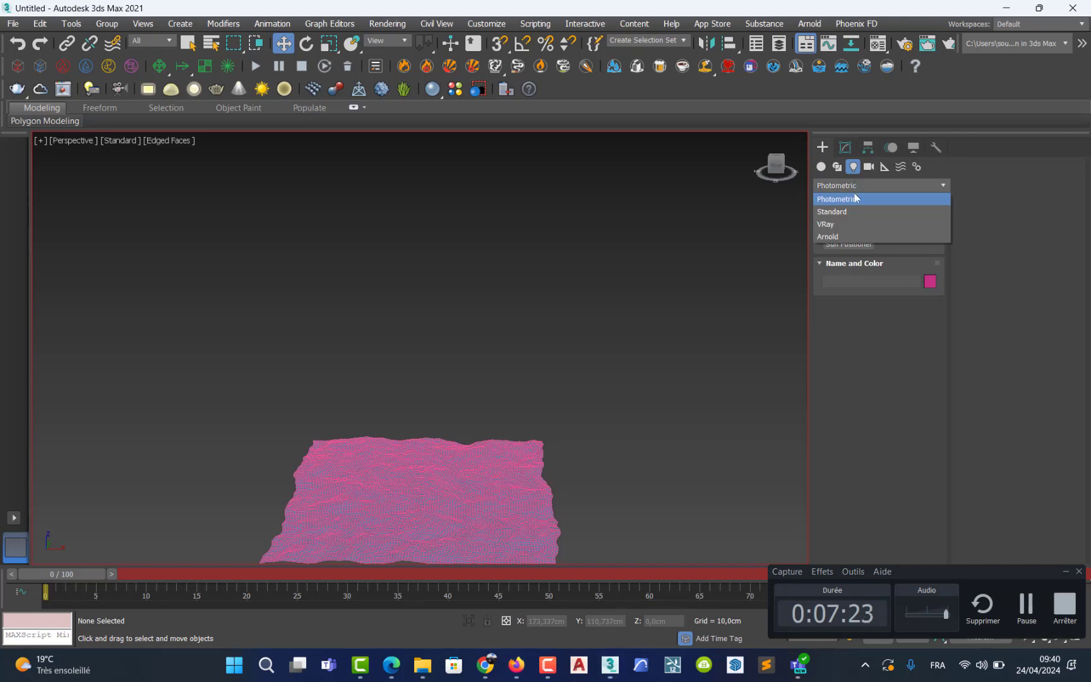
{"action": "left_click", "coordinate": [846, 221]}
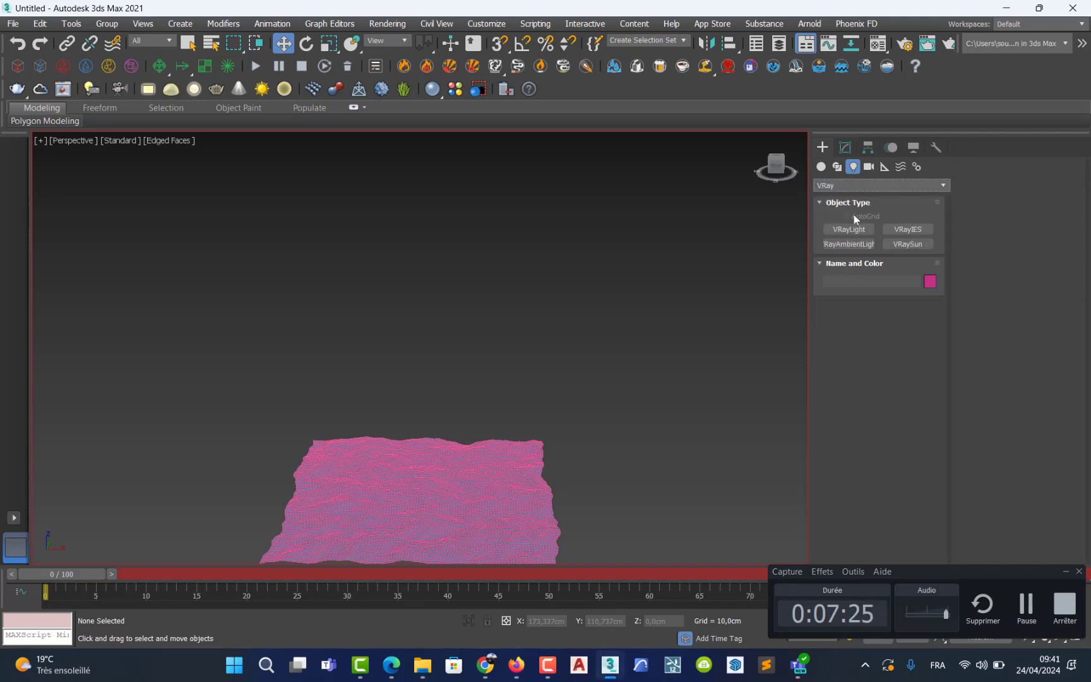
{"action": "left_click", "coordinate": [854, 229]}
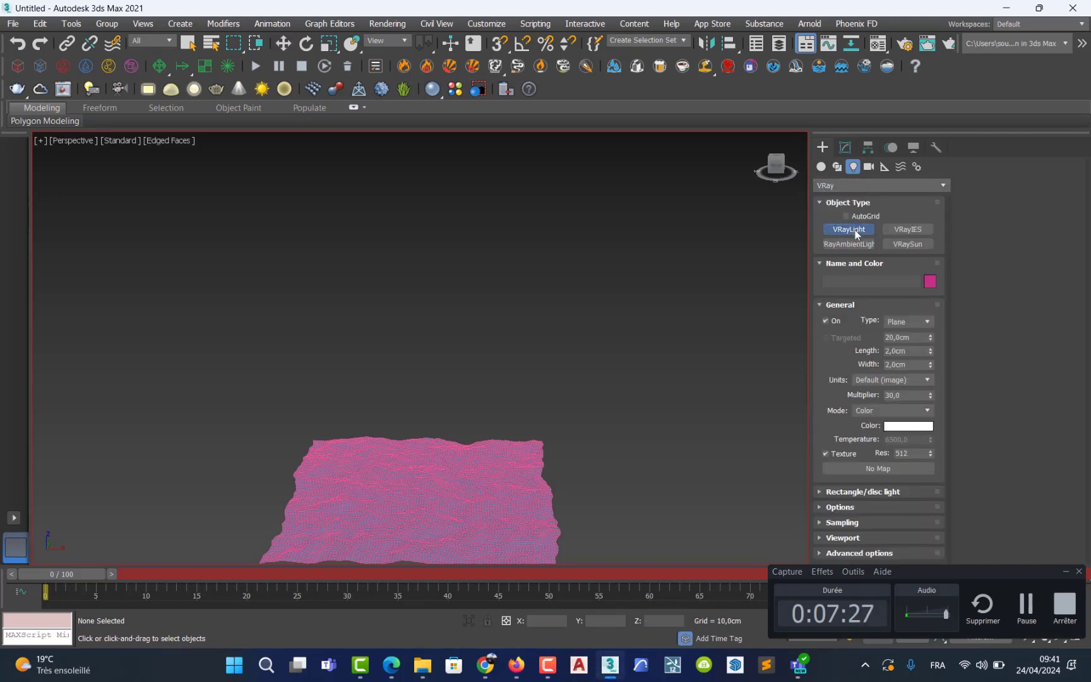
{"action": "left_click", "coordinate": [907, 322]}
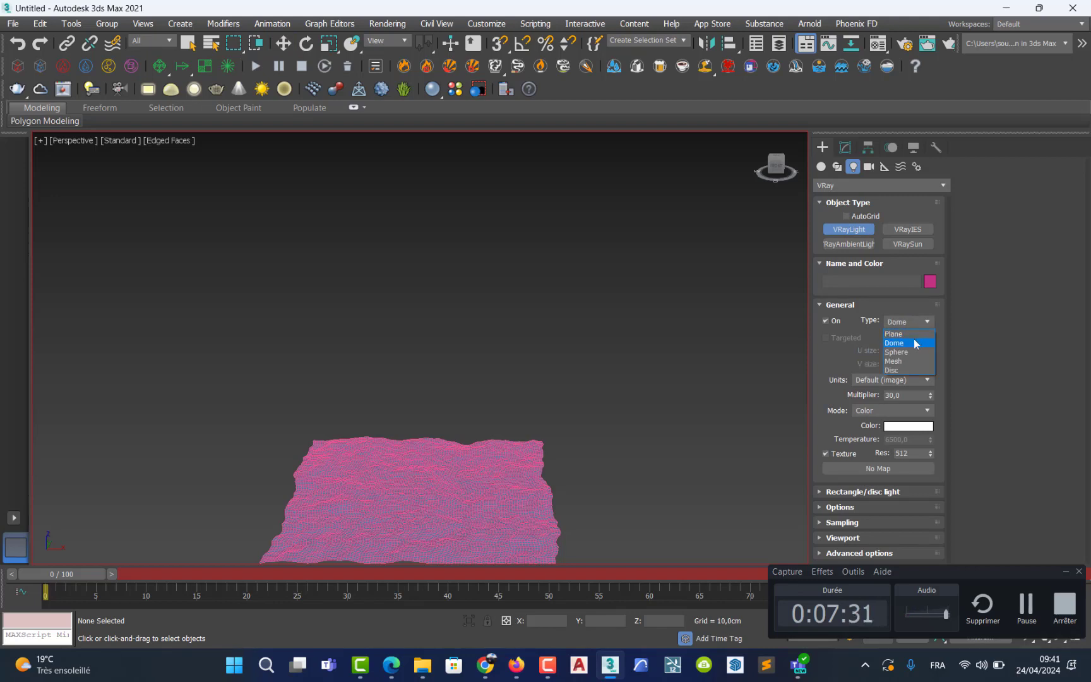
{"action": "left_click", "coordinate": [913, 341]}
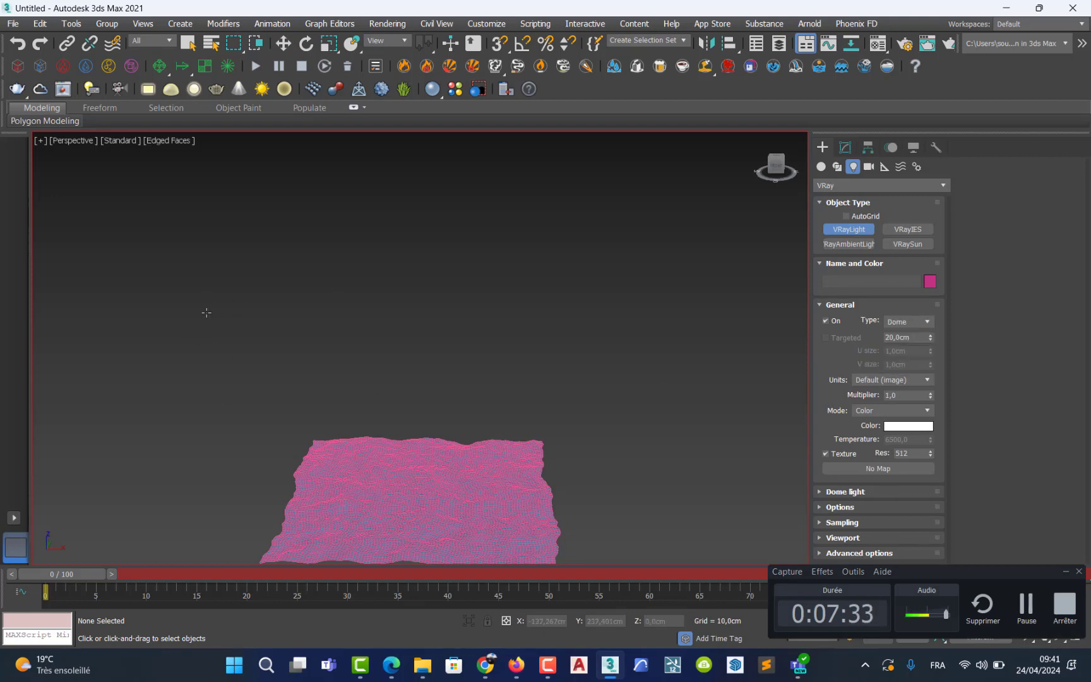
{"action": "left_click", "coordinate": [230, 298]}
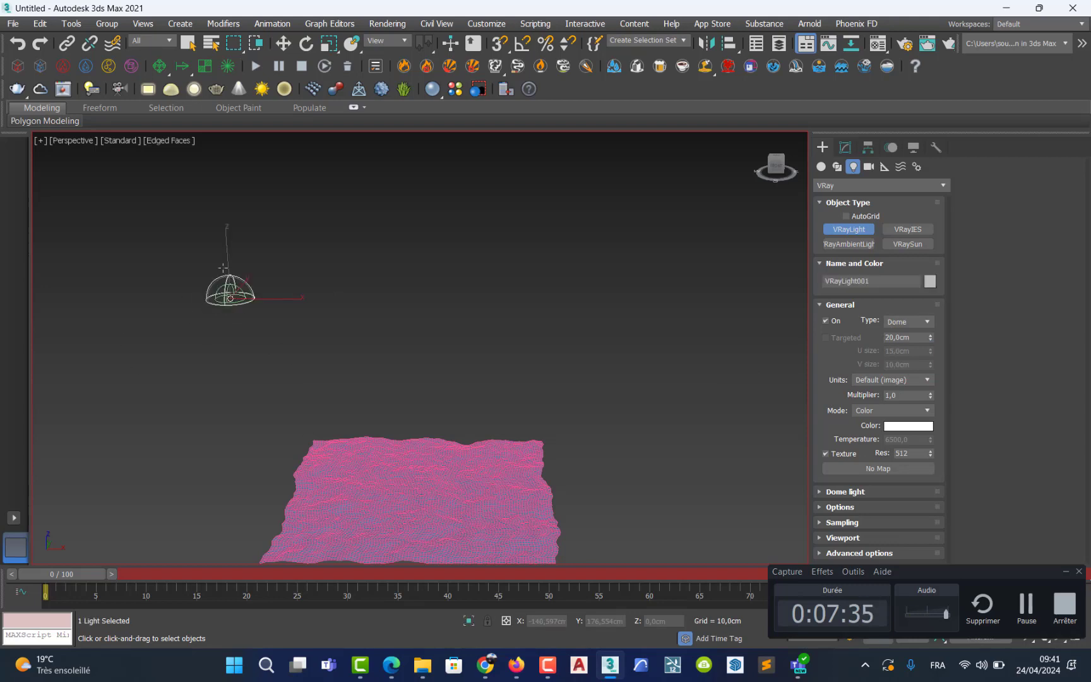
{"action": "left_click", "coordinate": [283, 43]}
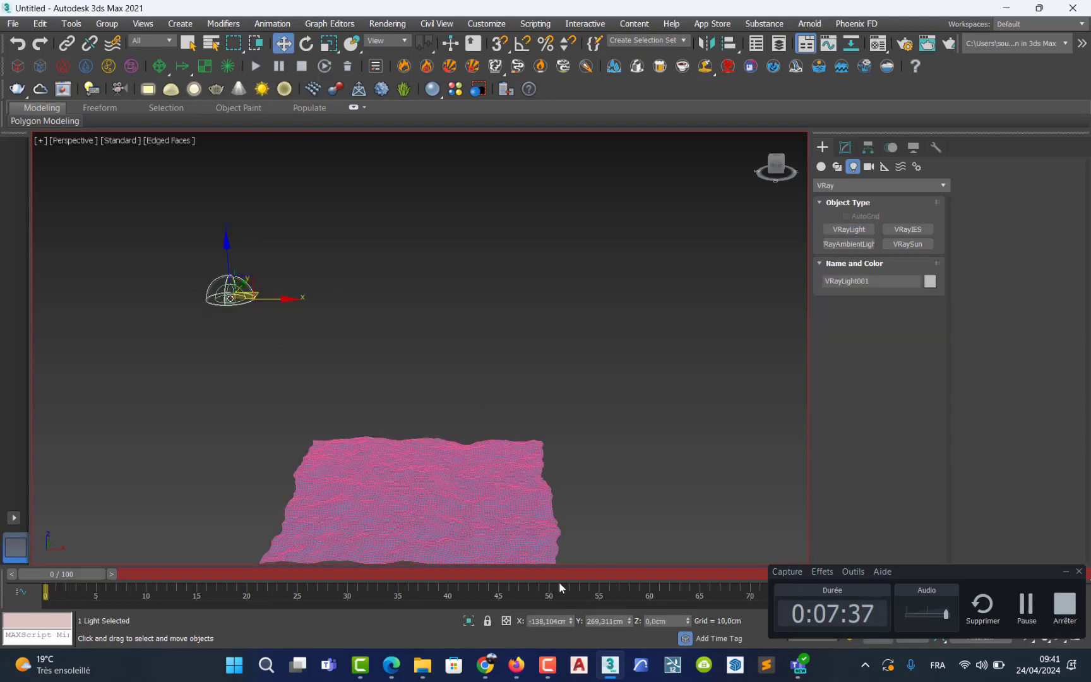
Switch to Chrome, browse the Outdoor > Natural Light HDRIs on polyhaven.com, and return to 3ds Max.
{"action": "left_click", "coordinate": [485, 664]}
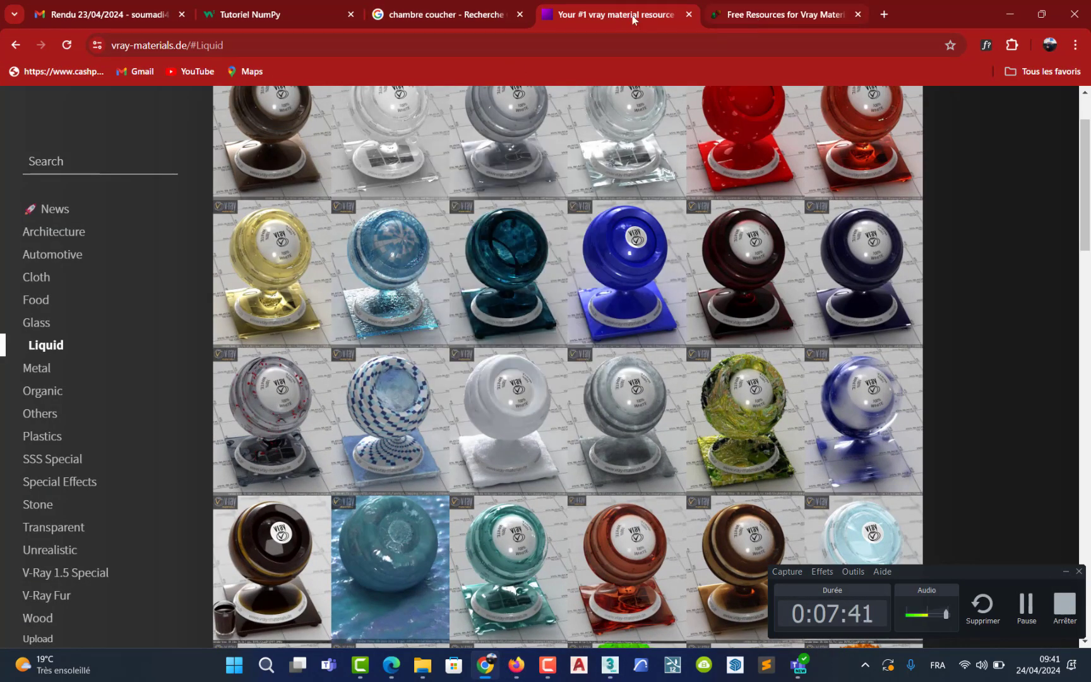
{"action": "left_click", "coordinate": [455, 42]}
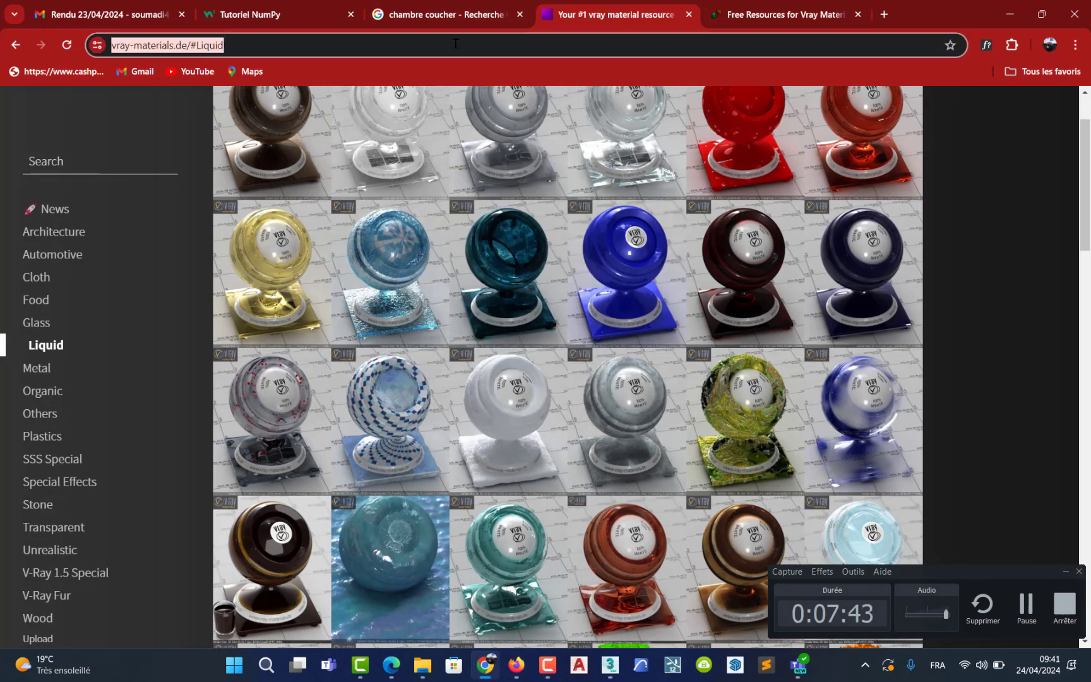
{"action": "type", "text": "po"}
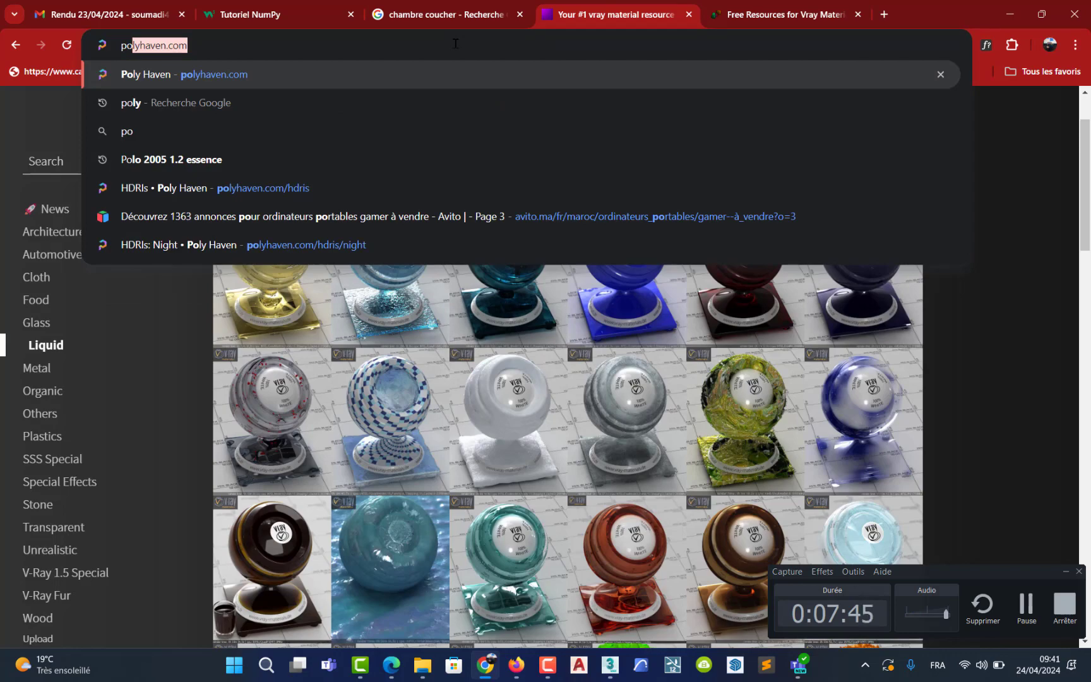
{"action": "key", "text": "Return"}
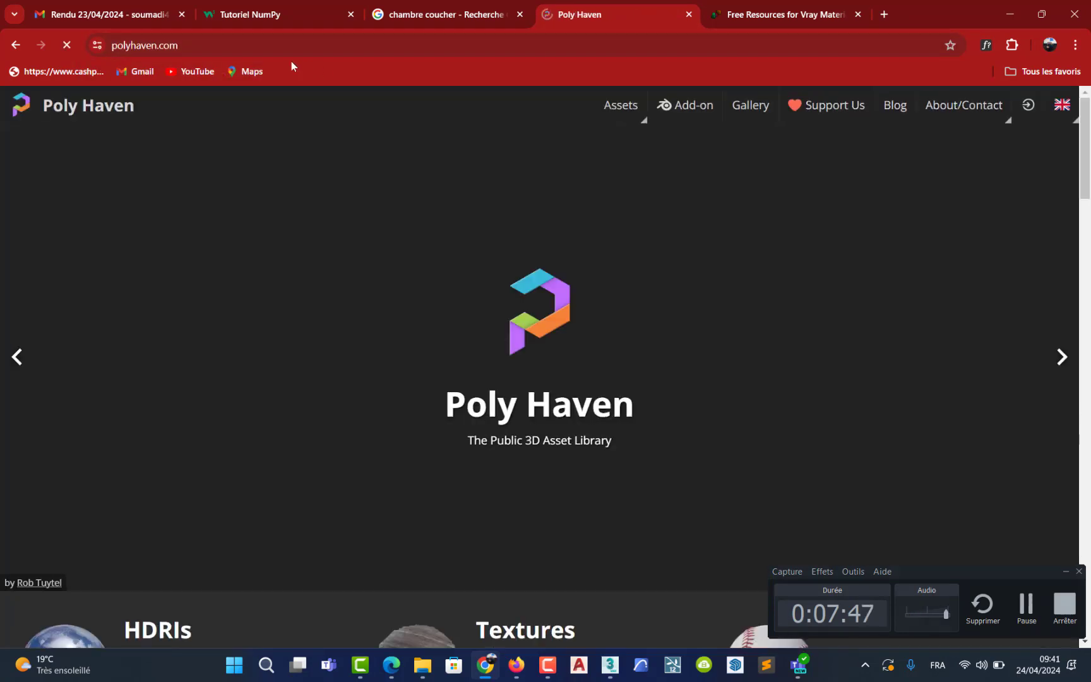
{"action": "scroll", "coordinate": [272, 292], "scroll_direction": "down", "scroll_amount": 5}
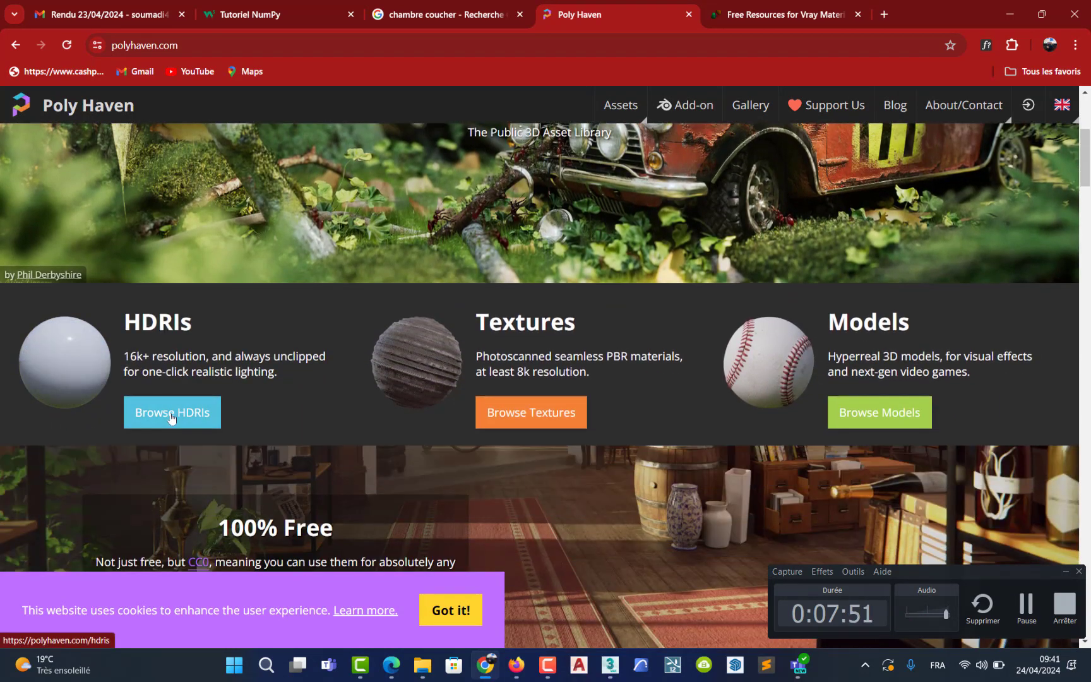
{"action": "left_click", "coordinate": [171, 412]}
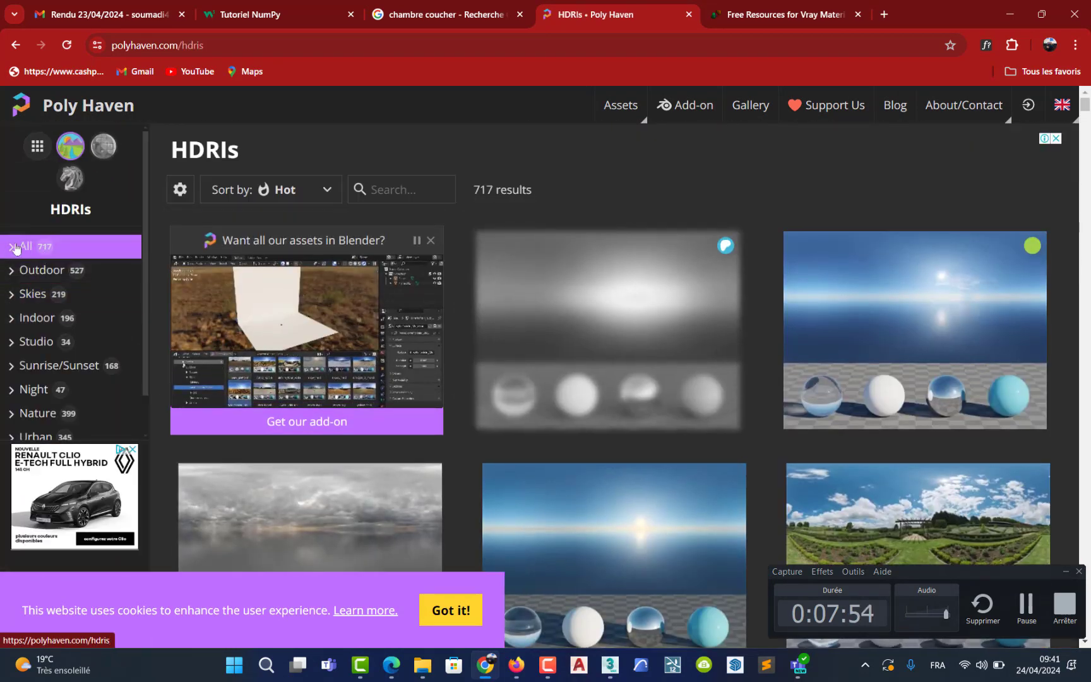
{"action": "left_click", "coordinate": [11, 272]}
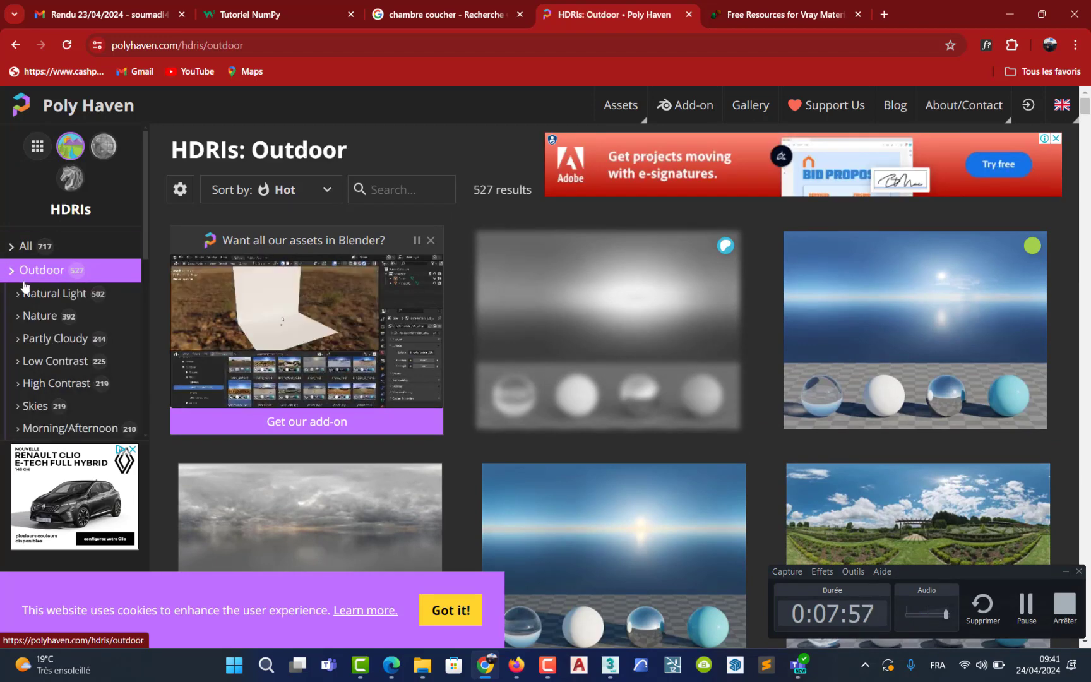
{"action": "left_click", "coordinate": [33, 294]}
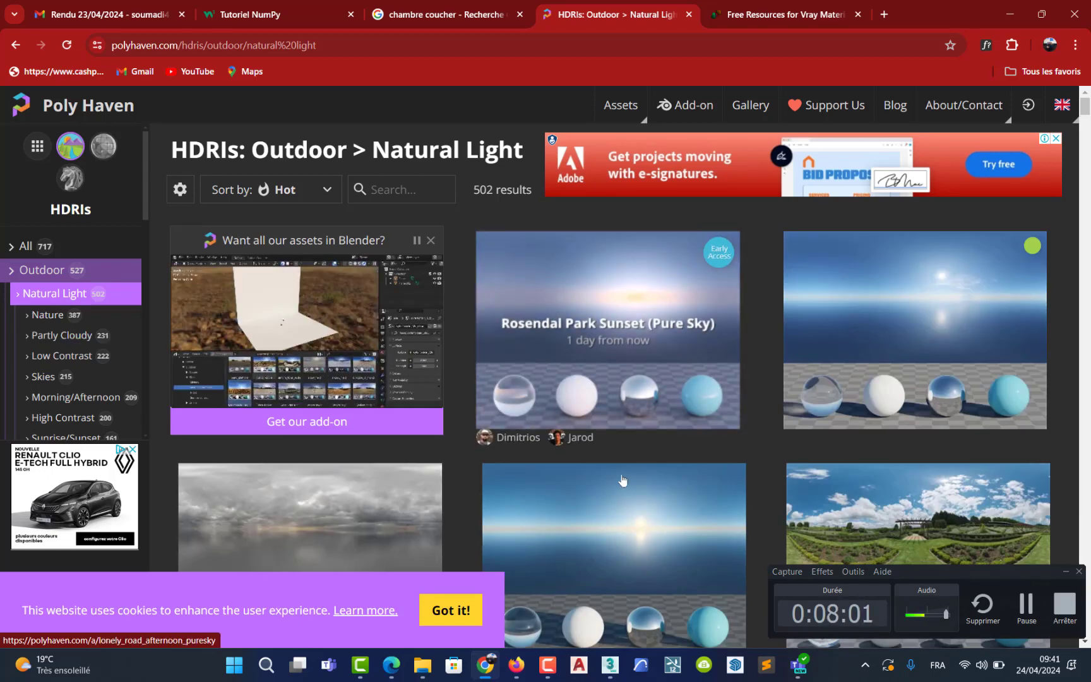
{"action": "scroll", "coordinate": [615, 410], "scroll_direction": "down", "scroll_amount": 2}
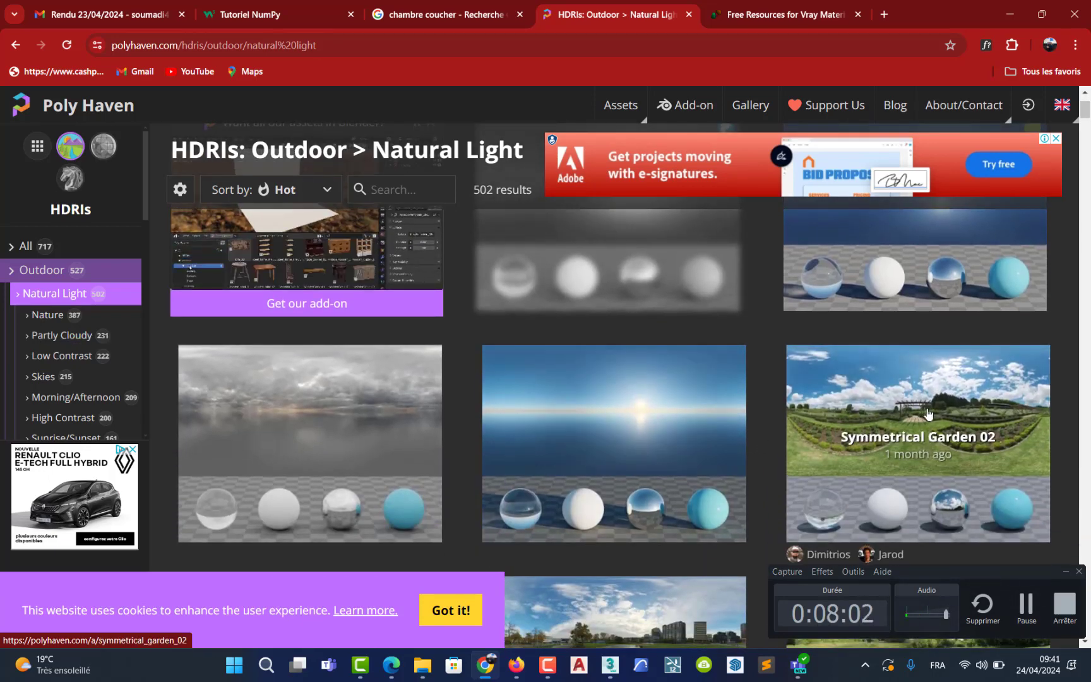
{"action": "left_click", "coordinate": [1009, 14]}
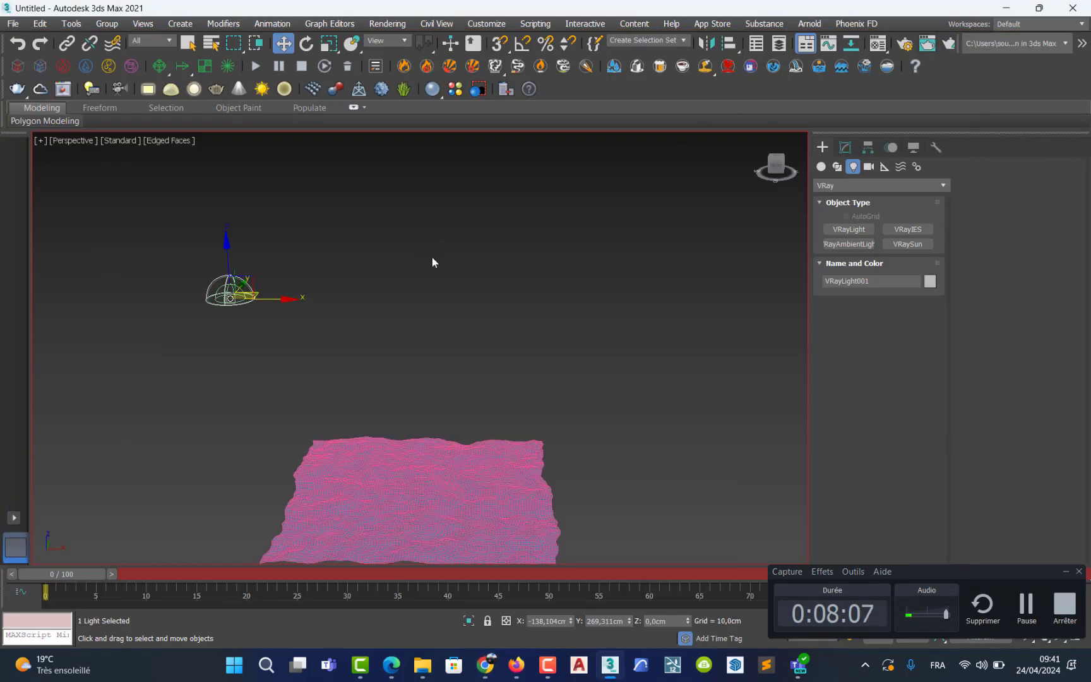
Assign a VRayBitmap map with the HDR image quarry_cloudy_1k.exr as the dome light's texture.
{"action": "left_click", "coordinate": [322, 322]}
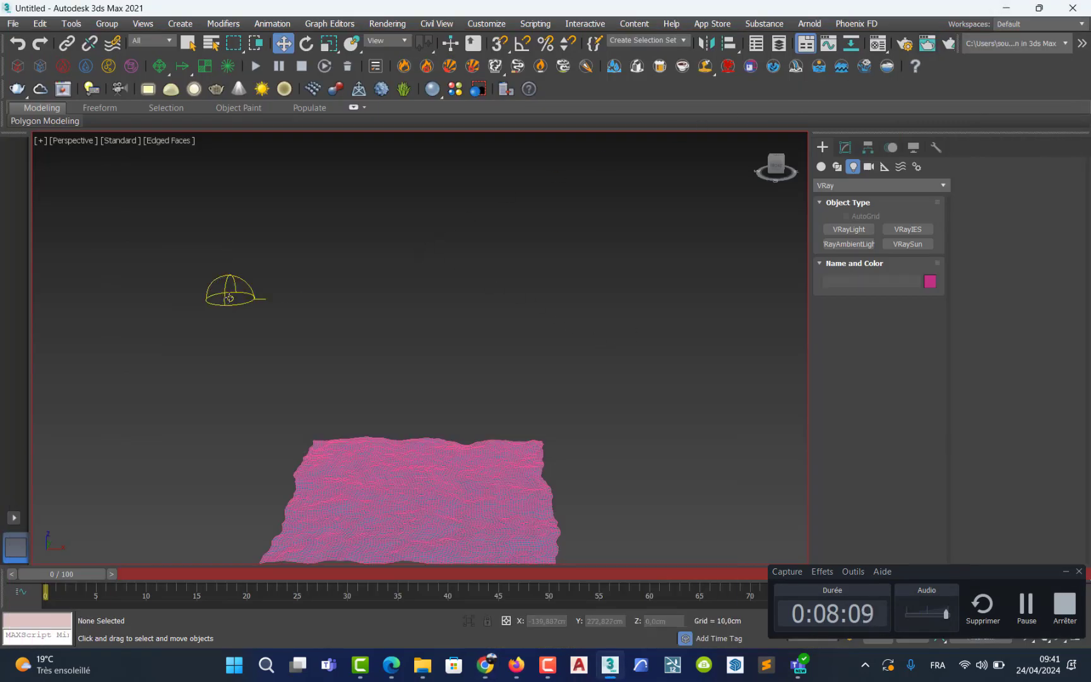
{"action": "left_click", "coordinate": [229, 297]}
{"action": "left_click", "coordinate": [845, 147]}
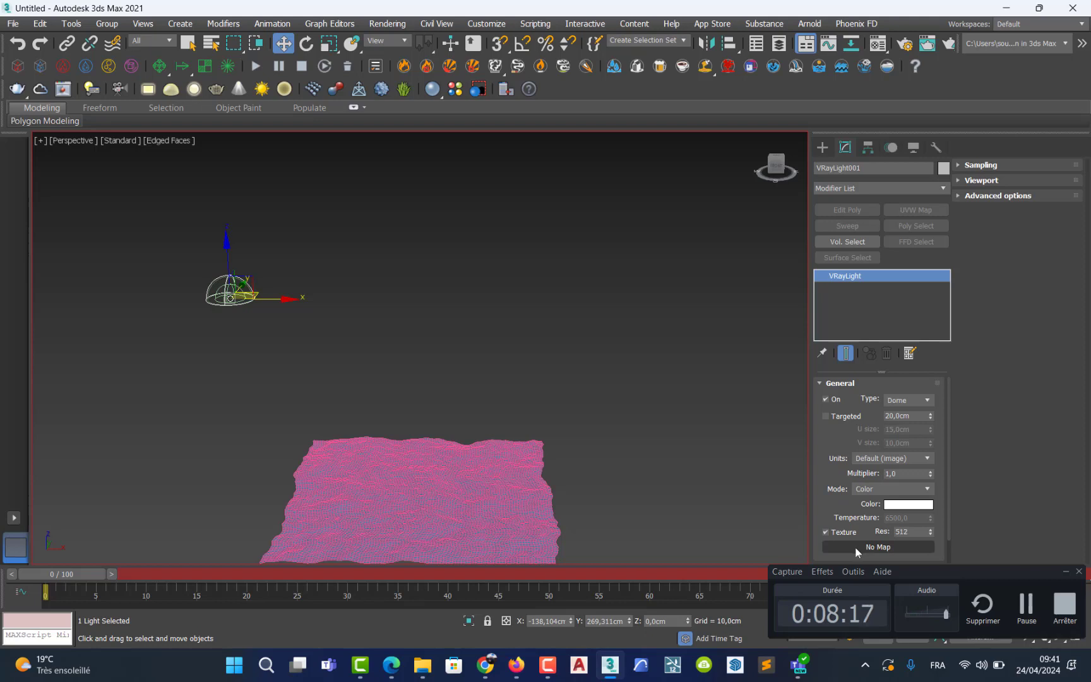
{"action": "left_click", "coordinate": [855, 546]}
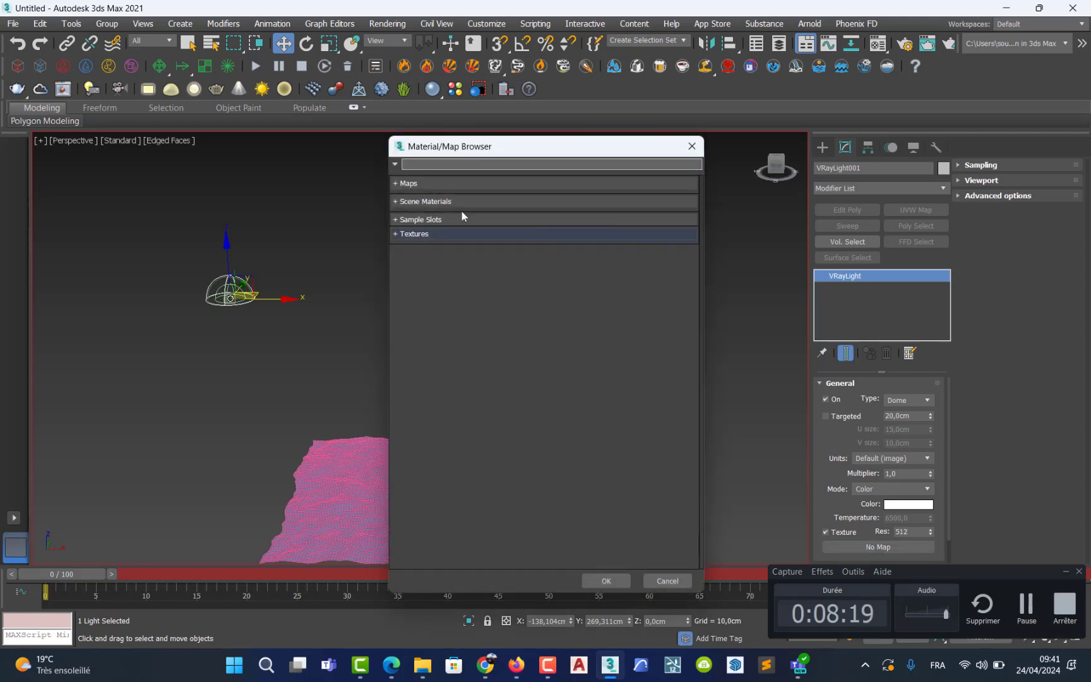
{"action": "left_click", "coordinate": [397, 183]}
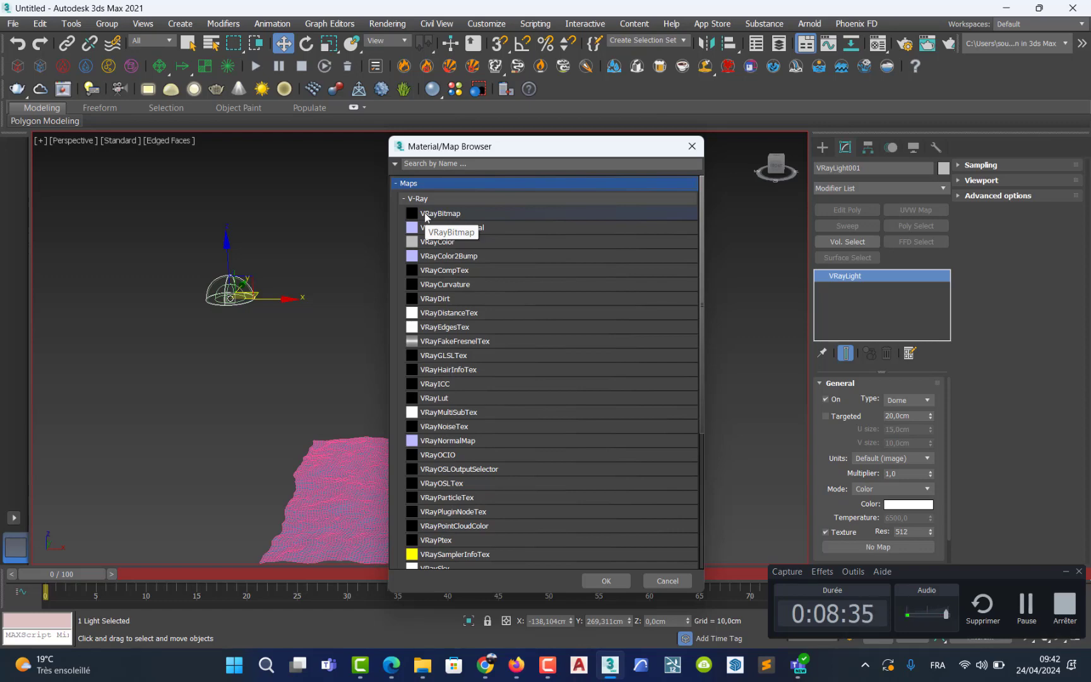
{"action": "double_click", "coordinate": [425, 213]}
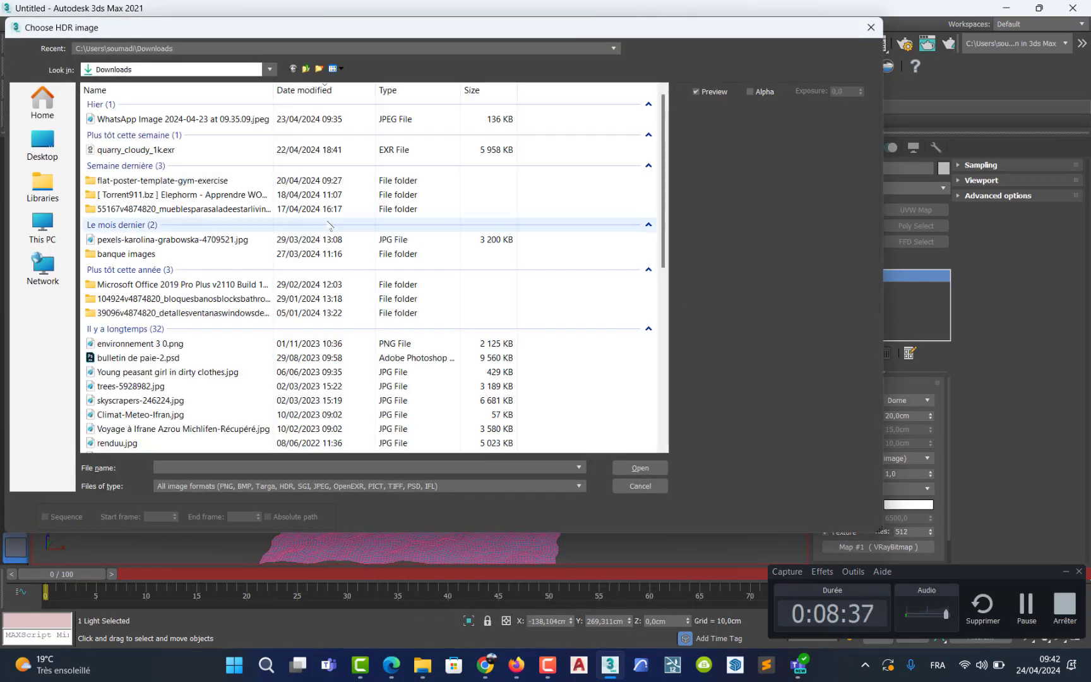
{"action": "left_click", "coordinate": [147, 152]}
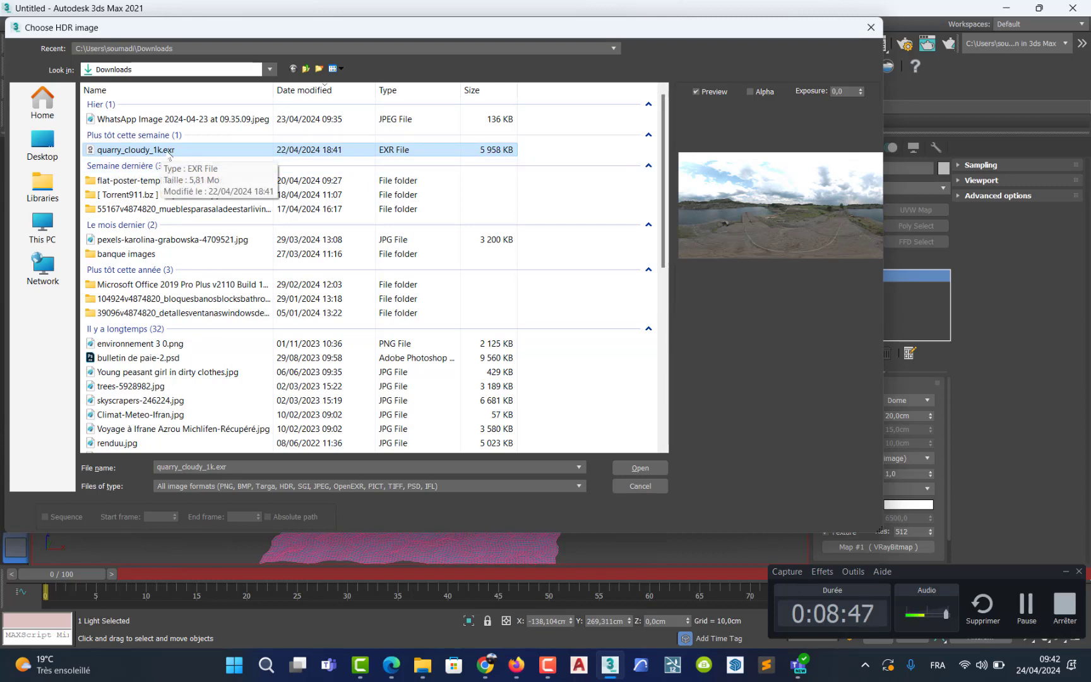
{"action": "left_click", "coordinate": [638, 468]}
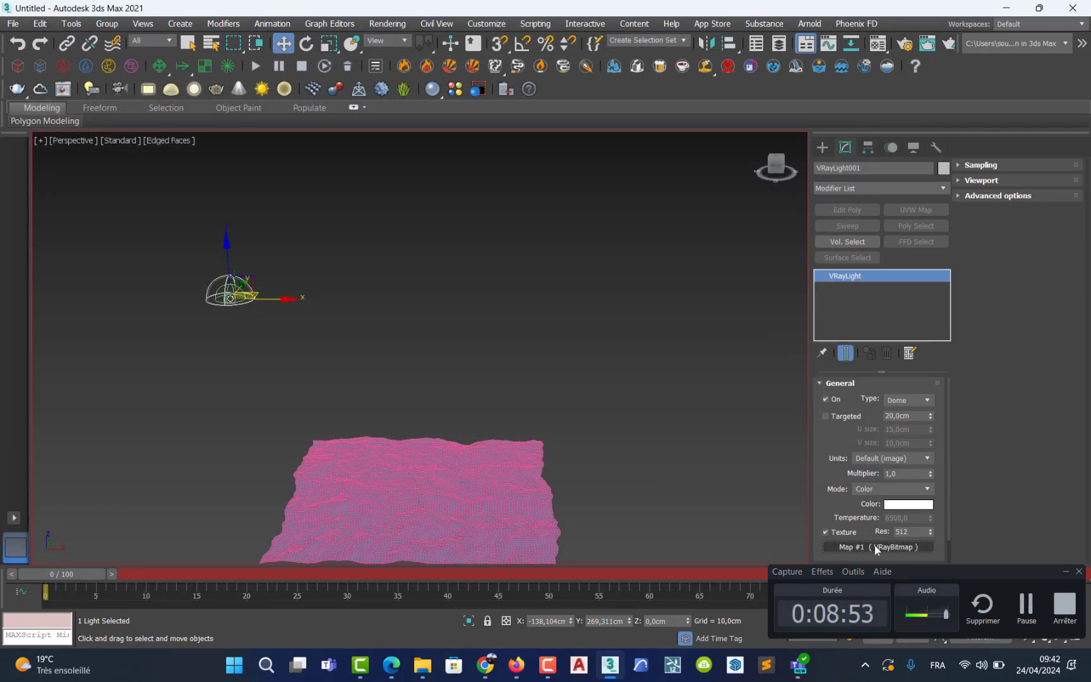
Render a test image of the wave plane lit by the dome light, and close the frame buffer.
{"action": "middle_click_drag", "start_coordinate": [534, 460], "coordinate": [465, 404]}
{"action": "key", "text": "shift+q"}
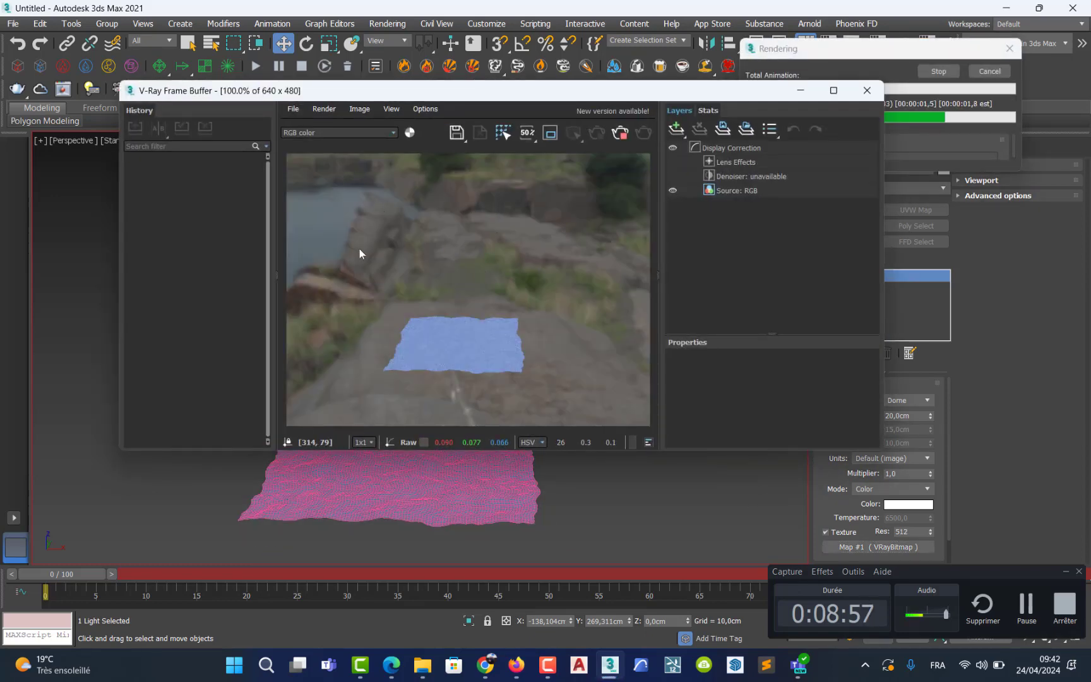
{"action": "left_click", "coordinate": [866, 92]}
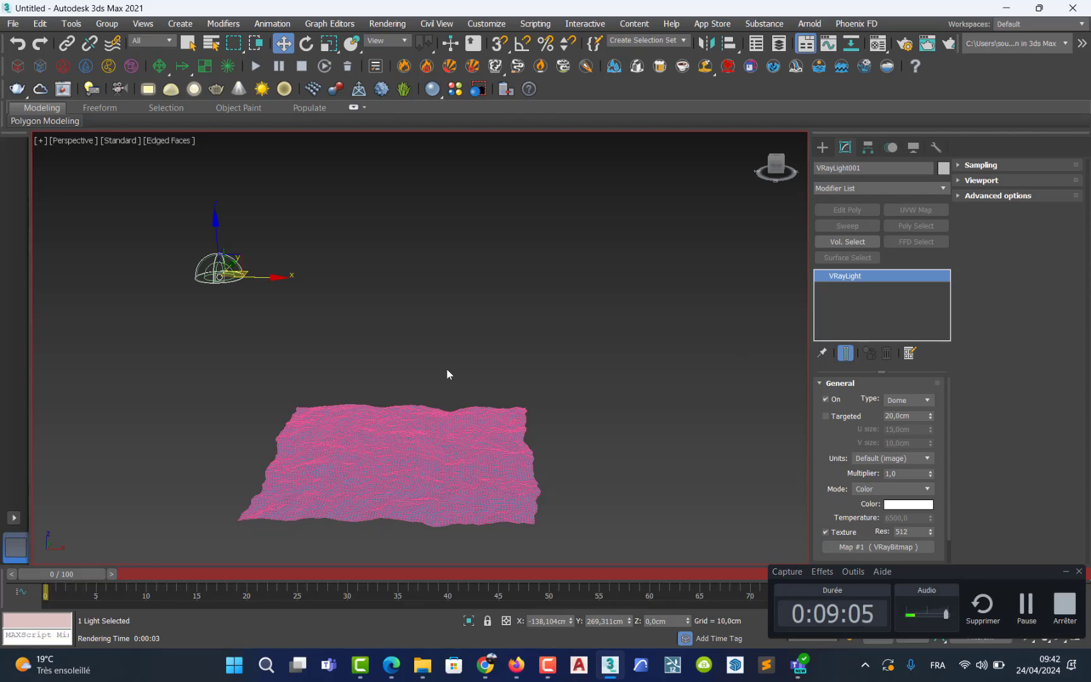
Place the dome light's VRayBitmap map as an instance in the Material Editor's second sample slot.
{"action": "key", "text": "m"}
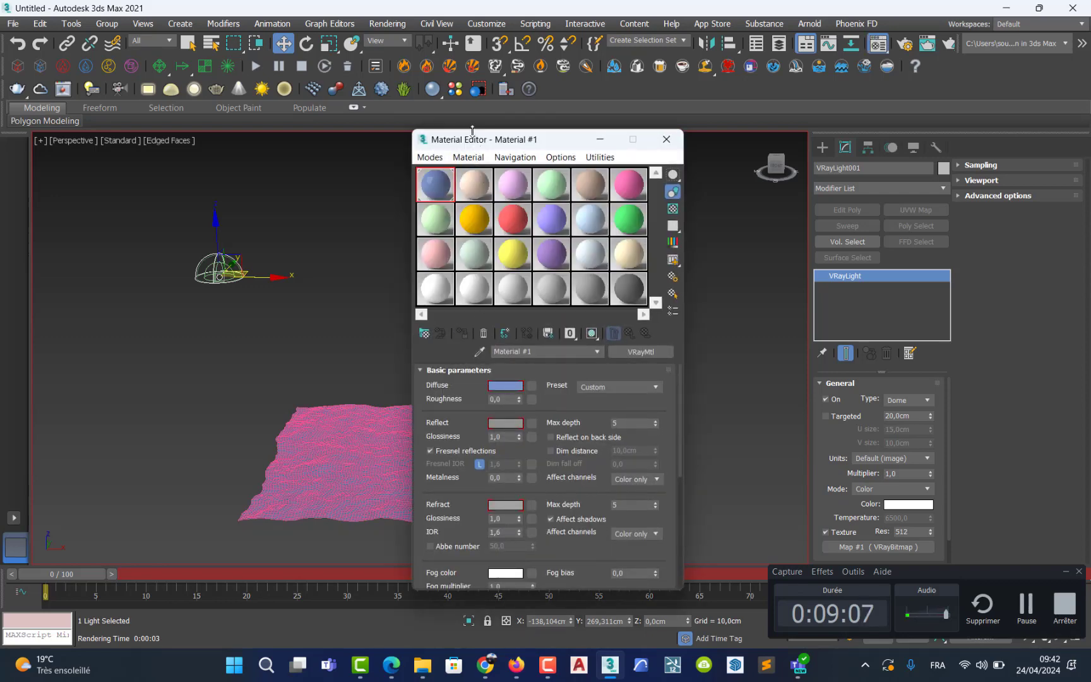
{"action": "left_click_drag", "start_coordinate": [476, 144], "coordinate": [543, 152]}
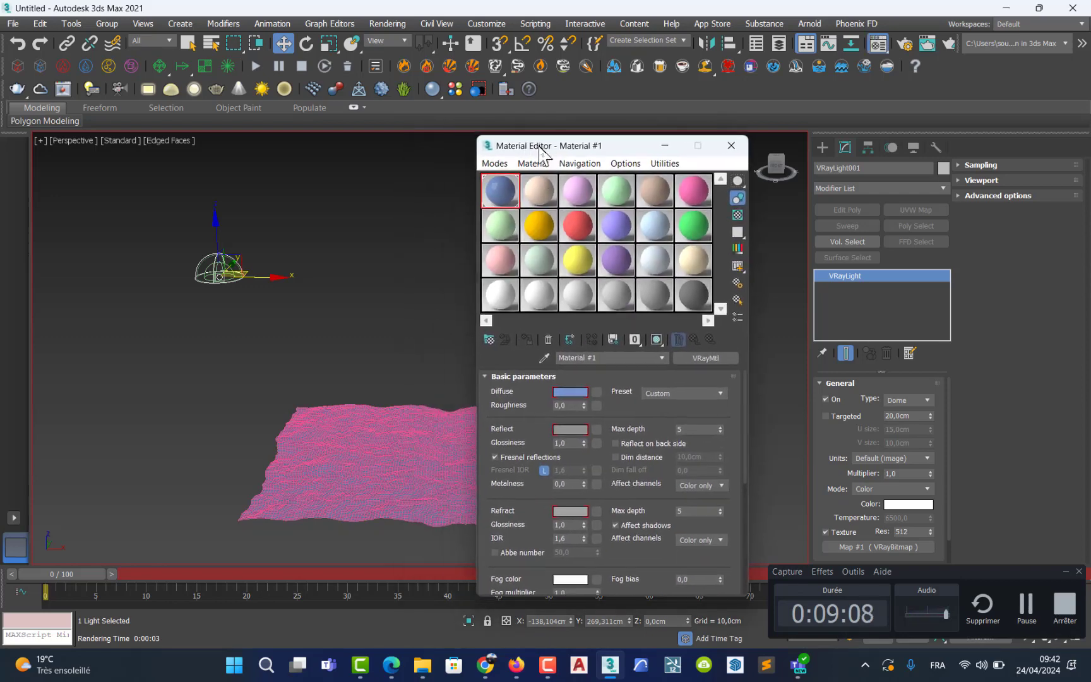
{"action": "left_click", "coordinate": [1065, 572]}
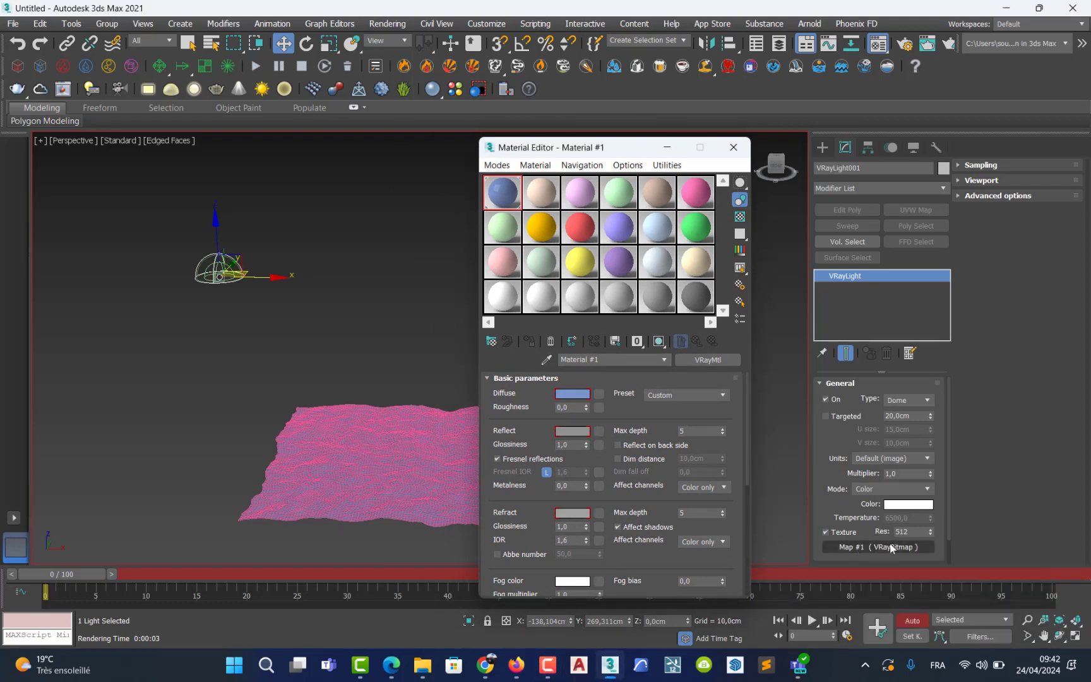
{"action": "left_click_drag", "start_coordinate": [891, 547], "coordinate": [571, 301]}
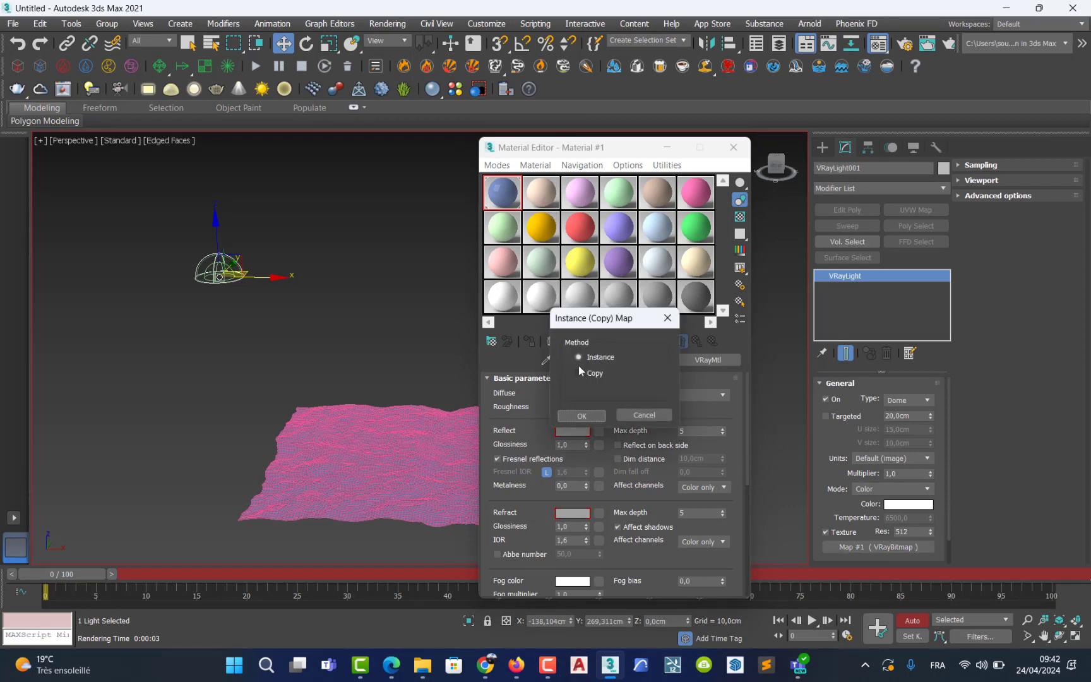
{"action": "left_click", "coordinate": [582, 415]}
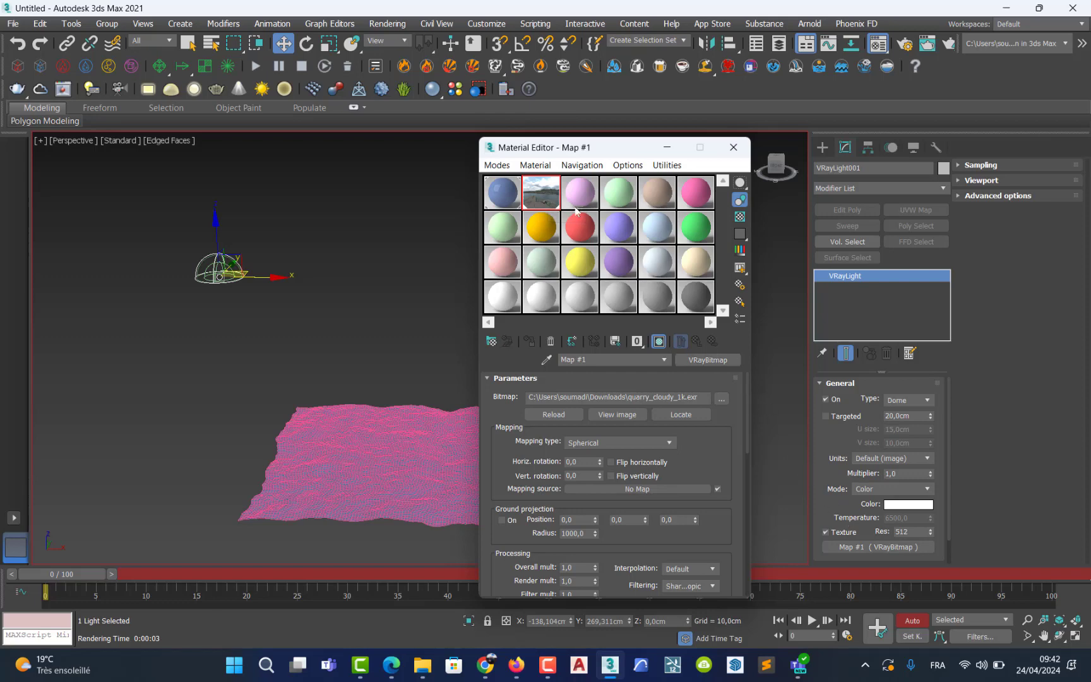
Assign the quarry_cloudy_1k.exr VRayBitmap map from the second sample slot as an instance to the scene's environment map.
{"action": "left_click", "coordinate": [386, 28]}
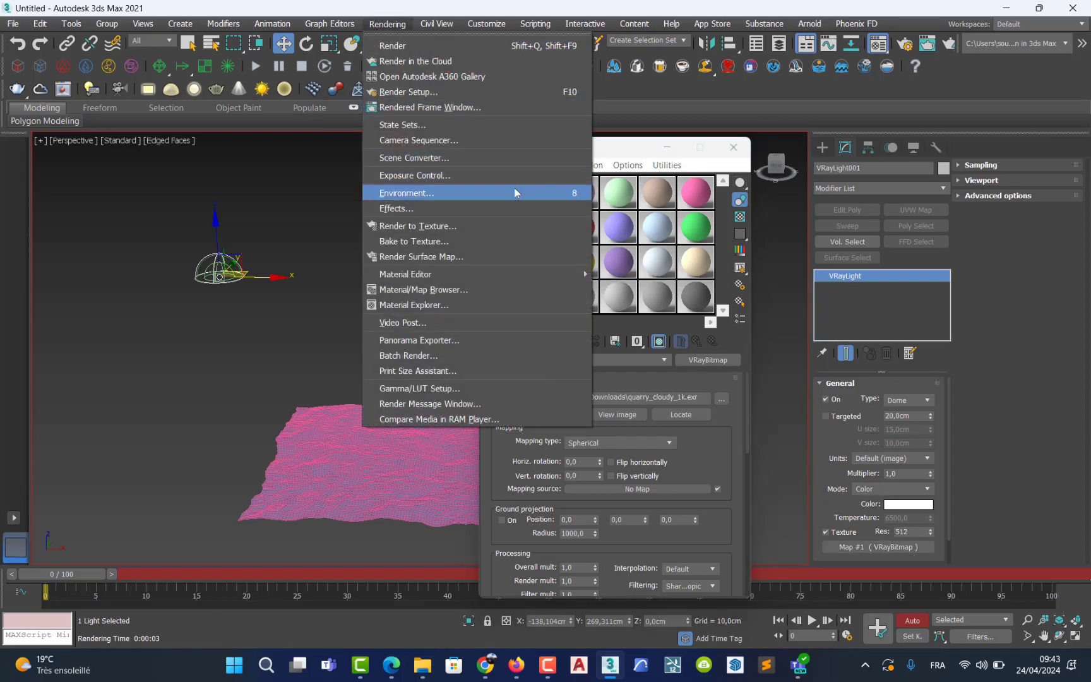
{"action": "left_click", "coordinate": [515, 192]}
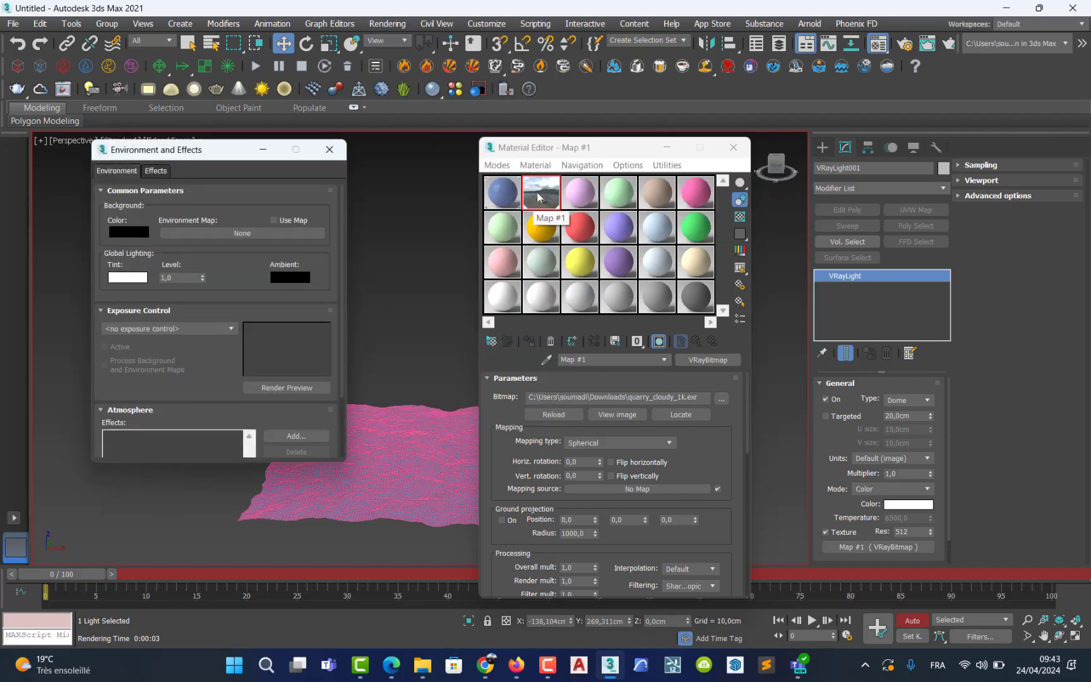
{"action": "left_click_drag", "start_coordinate": [538, 196], "coordinate": [242, 234]}
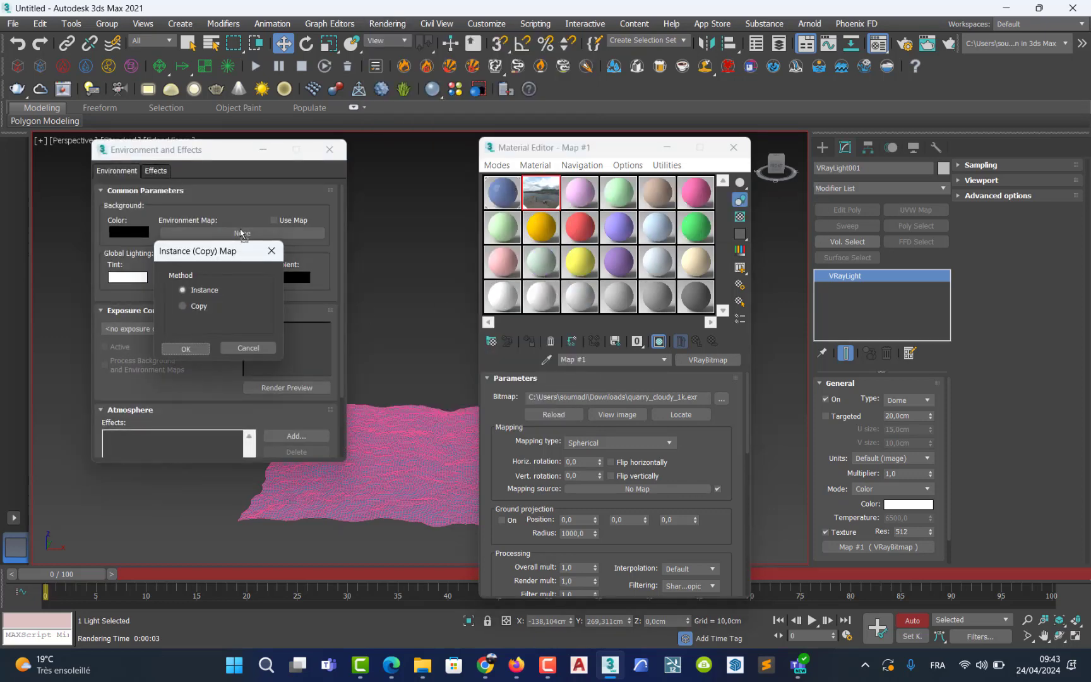
{"action": "left_click", "coordinate": [185, 349]}
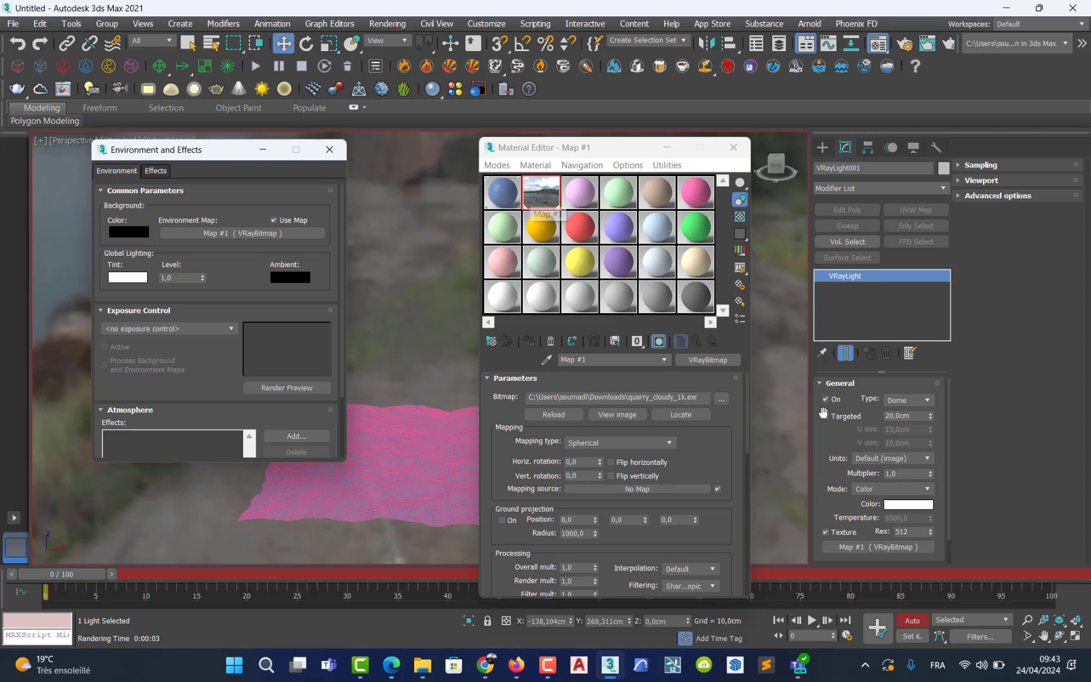
{"action": "left_click", "coordinate": [734, 146]}
{"action": "left_click", "coordinate": [322, 152]}
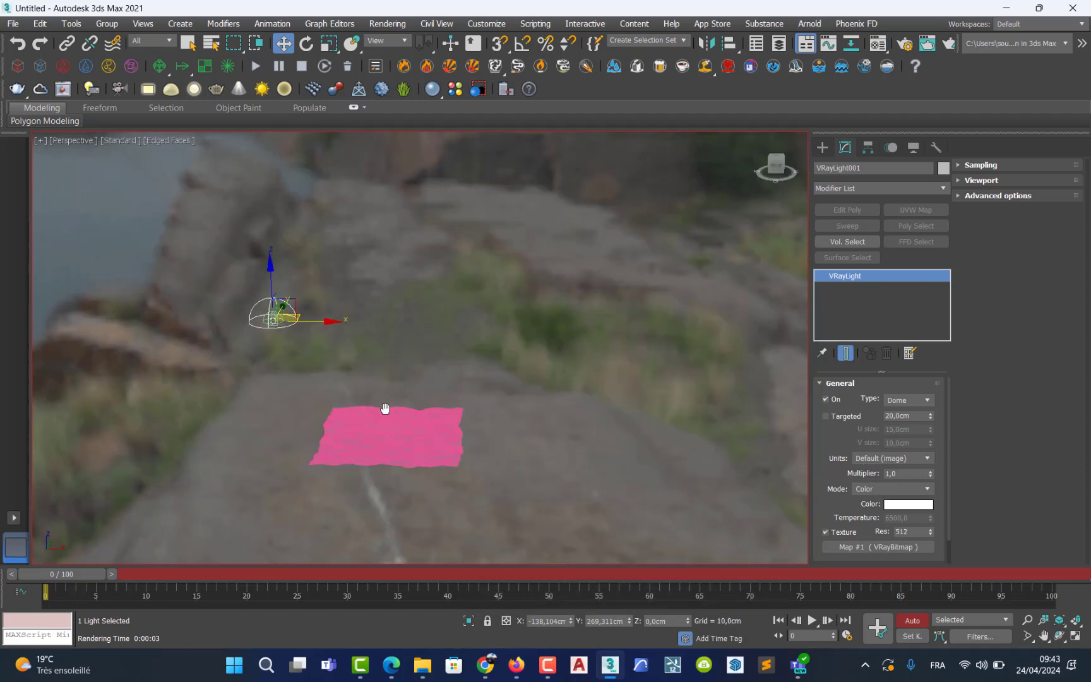
Create a V-Ray physical camera from a close view across the wave plane and render a test image through it.
{"action": "scroll", "coordinate": [409, 422], "scroll_direction": "up", "scroll_amount": 8}
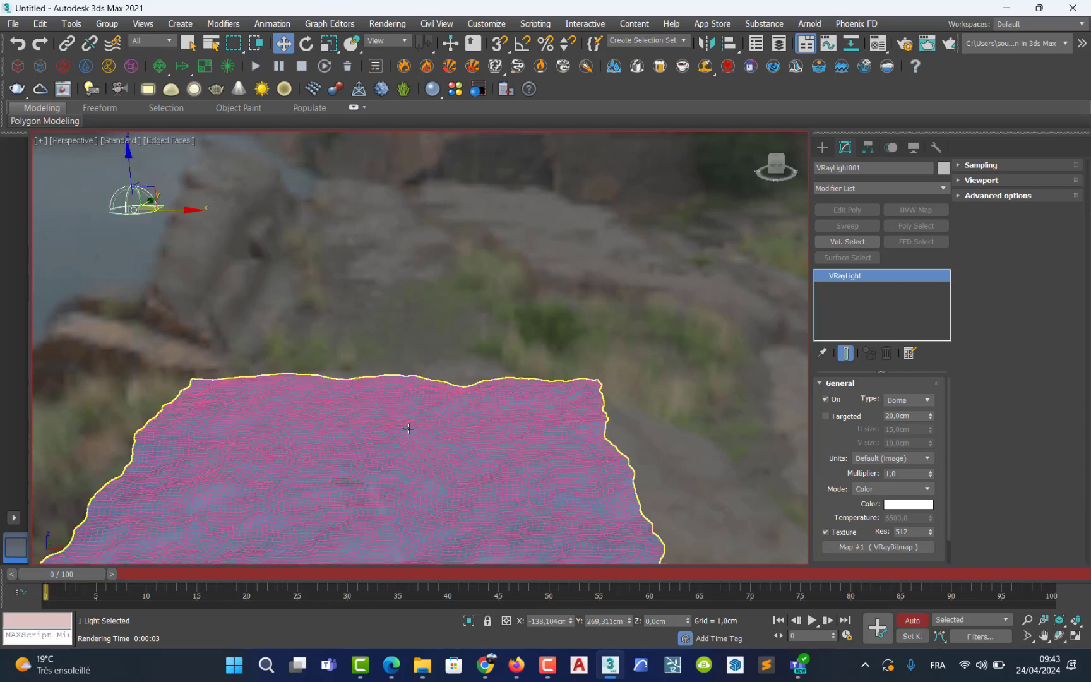
{"action": "scroll", "coordinate": [526, 395], "scroll_direction": "up", "scroll_amount": 2}
{"action": "scroll", "coordinate": [509, 409], "scroll_direction": "down", "scroll_amount": 2}
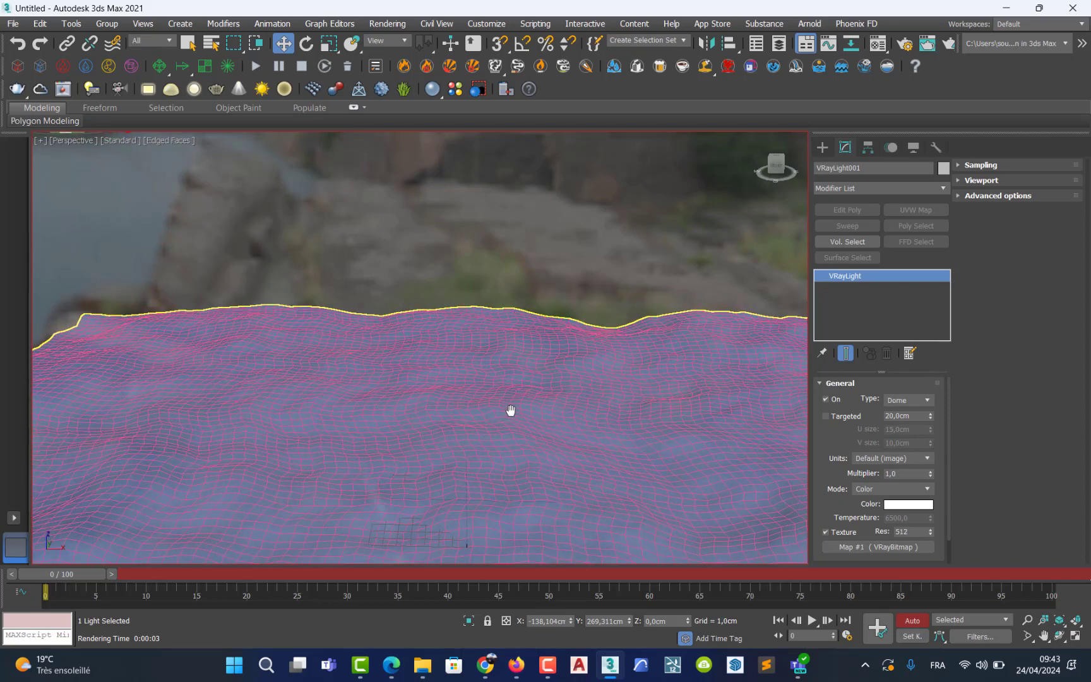
{"action": "left_click", "coordinate": [481, 420]}
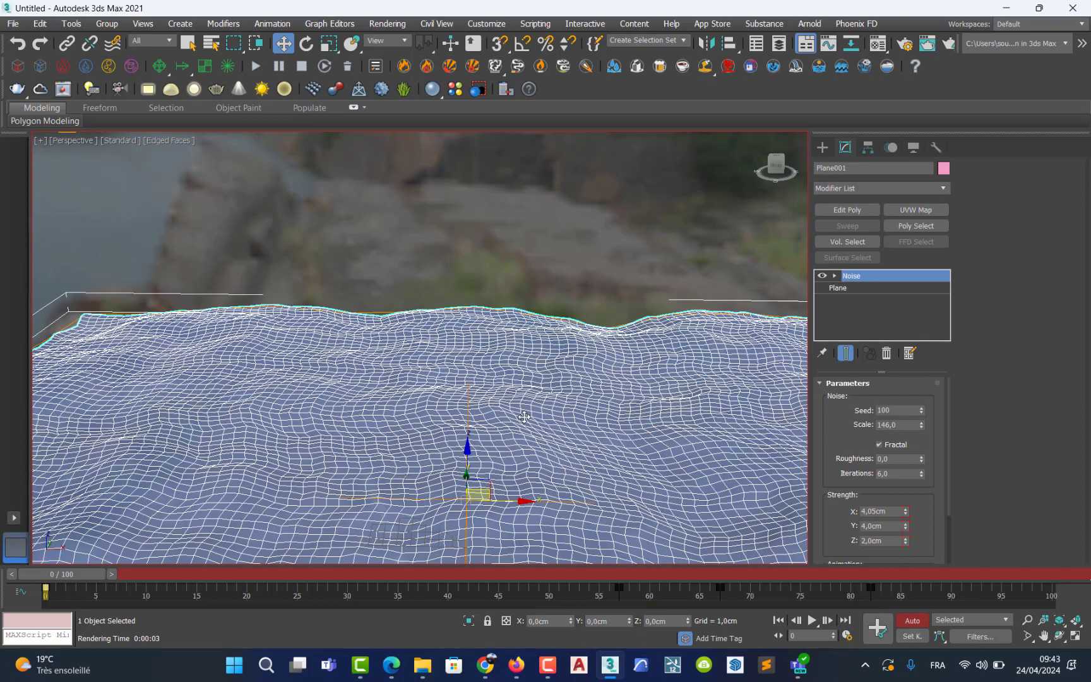
{"action": "scroll", "coordinate": [509, 417], "scroll_direction": "up", "scroll_amount": 2}
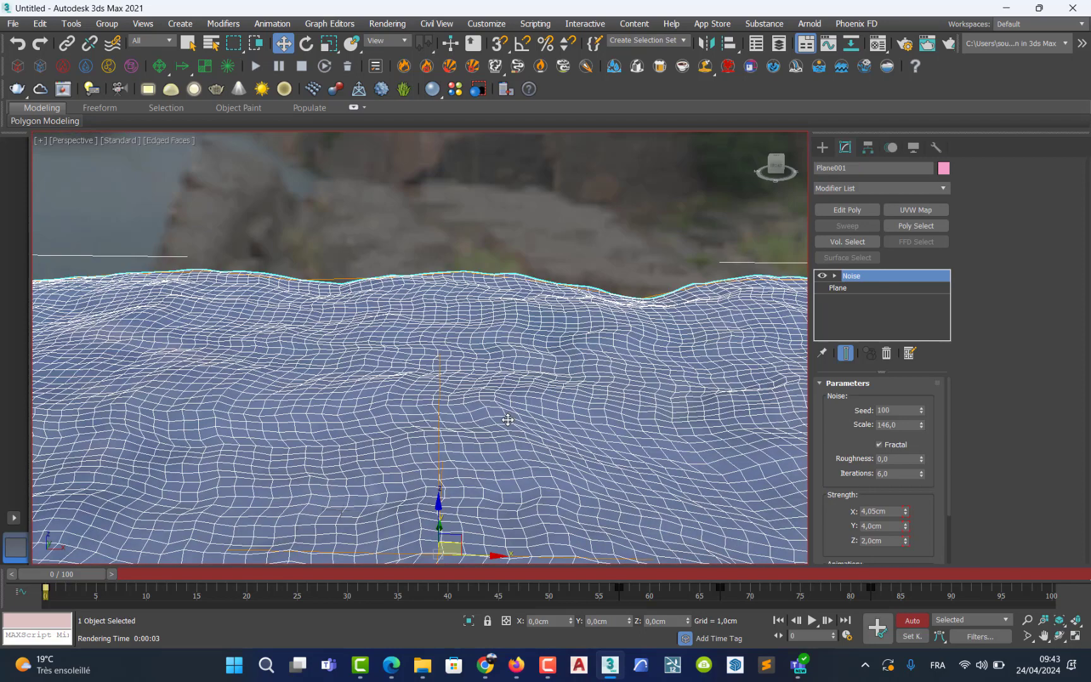
{"action": "scroll", "coordinate": [507, 421], "scroll_direction": "up", "scroll_amount": 2}
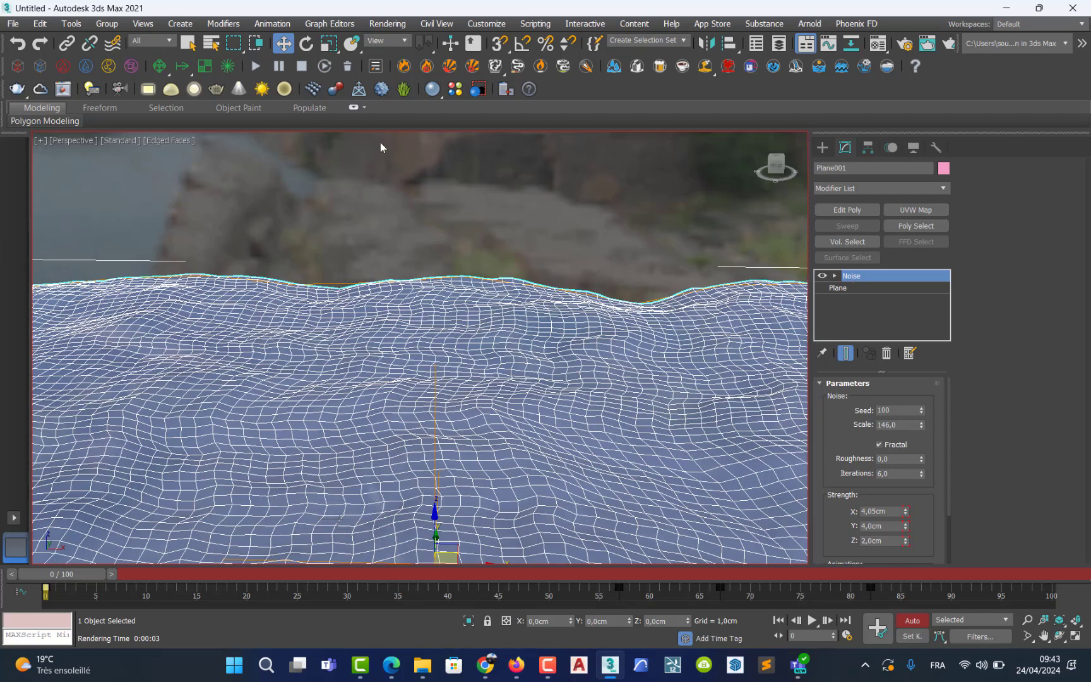
{"action": "left_click", "coordinate": [118, 88]}
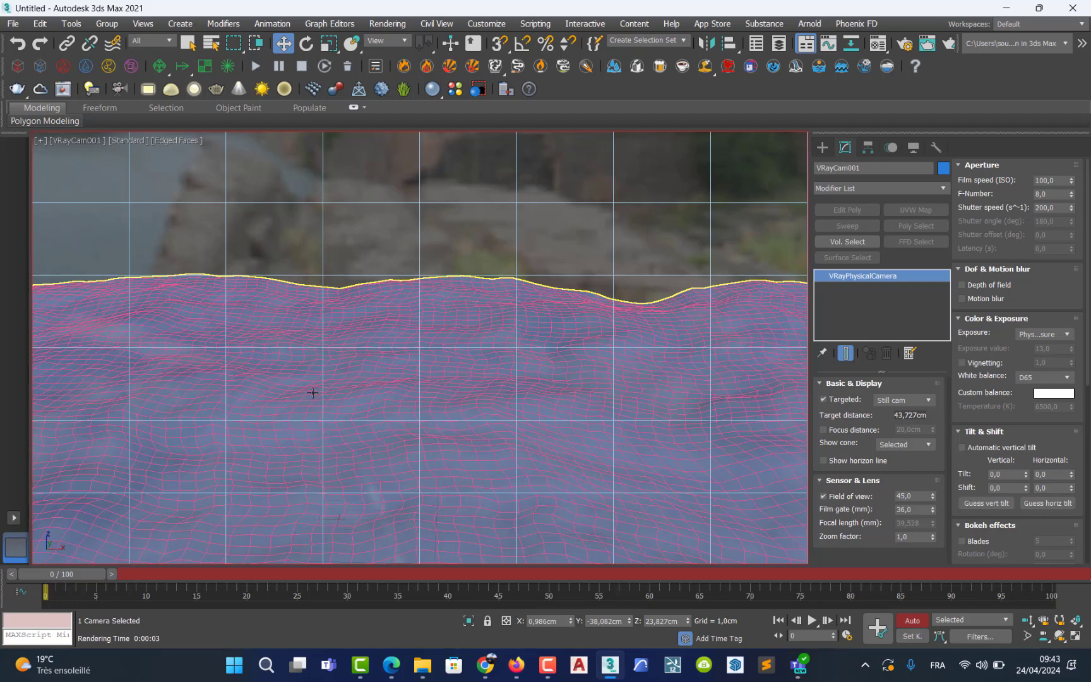
{"action": "middle_click_drag", "start_coordinate": [312, 392], "coordinate": [325, 400]}
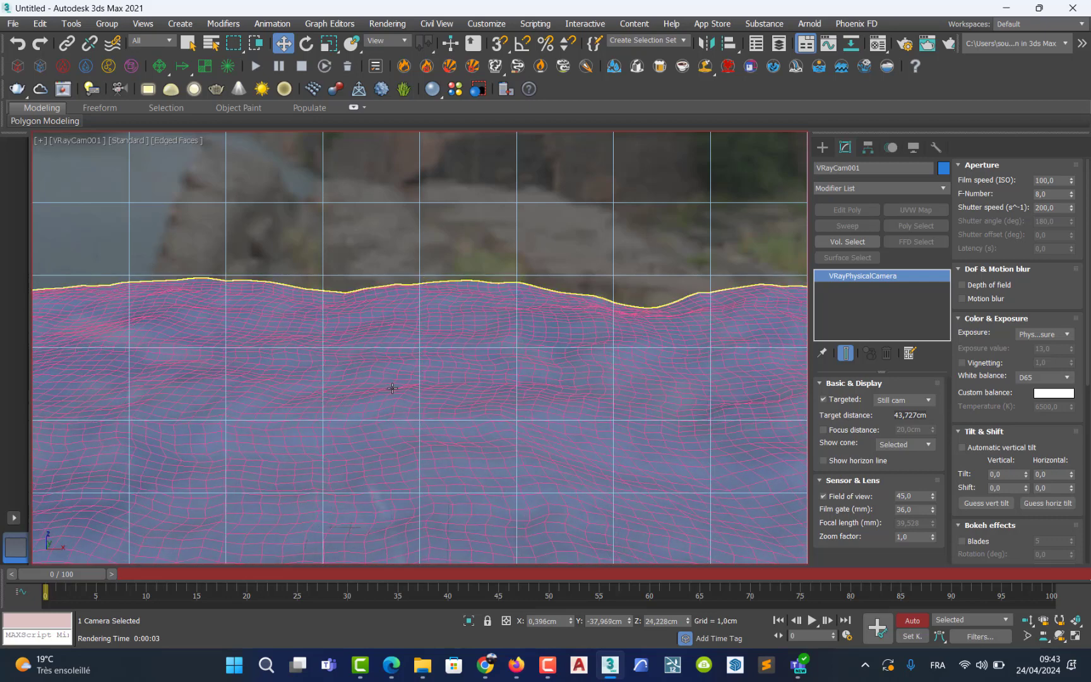
{"action": "key", "text": "shift+q"}
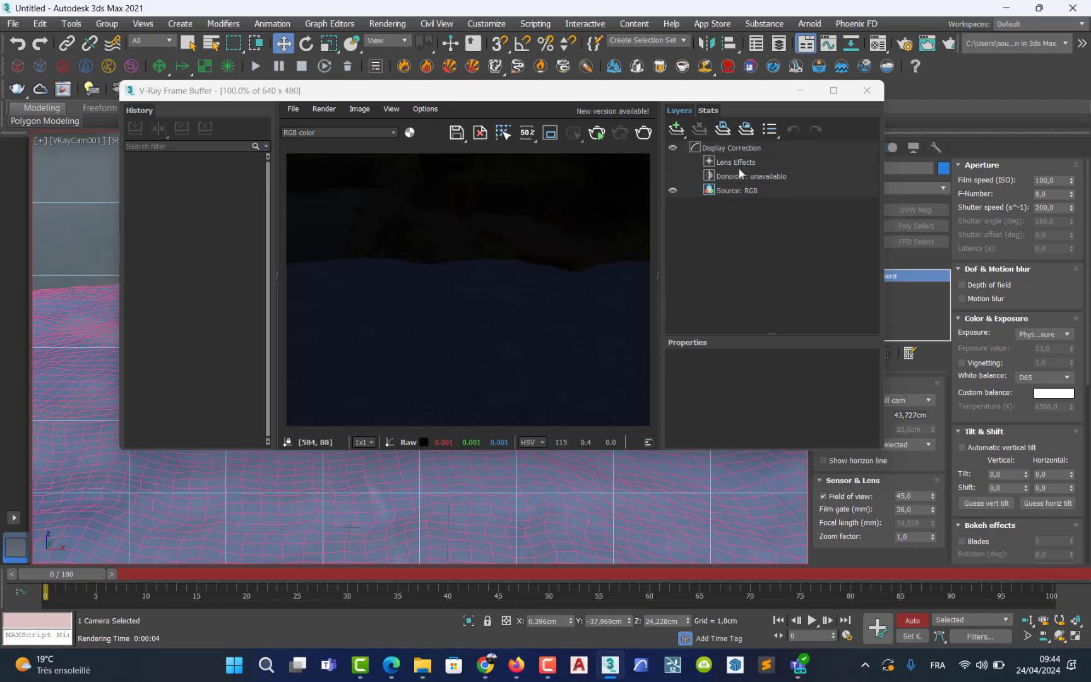
{"action": "left_click", "coordinate": [860, 93]}
Set the HDRI map's render multiplier to 40 and render another test image from the camera.
{"action": "key", "text": "m"}
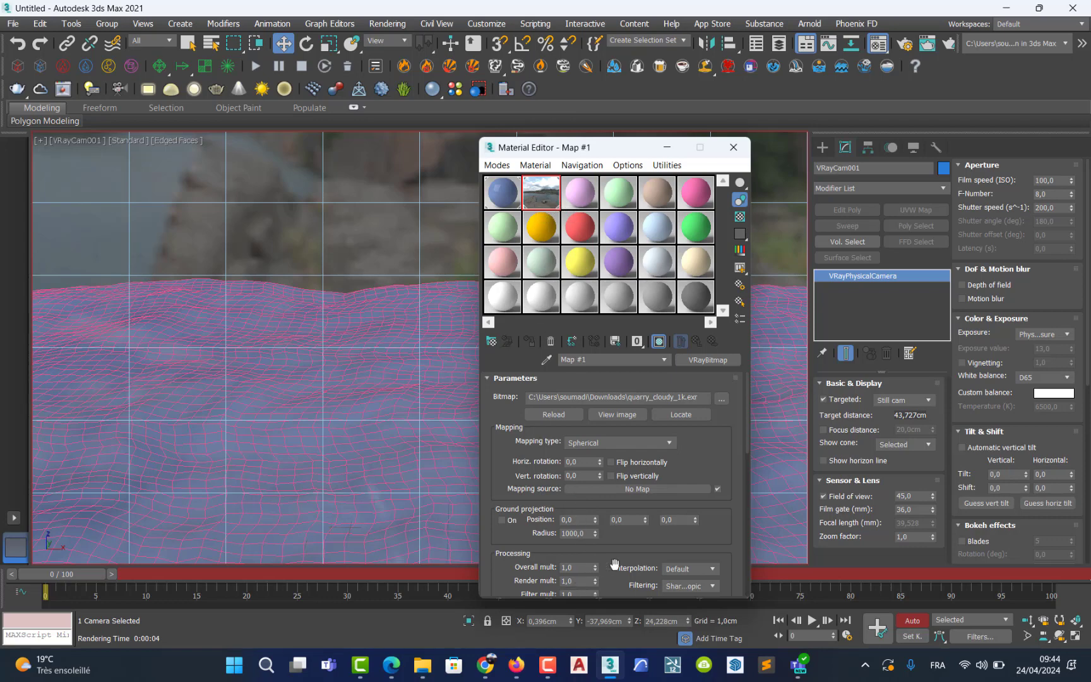
{"action": "scroll", "coordinate": [614, 564], "scroll_direction": "down", "scroll_amount": 5}
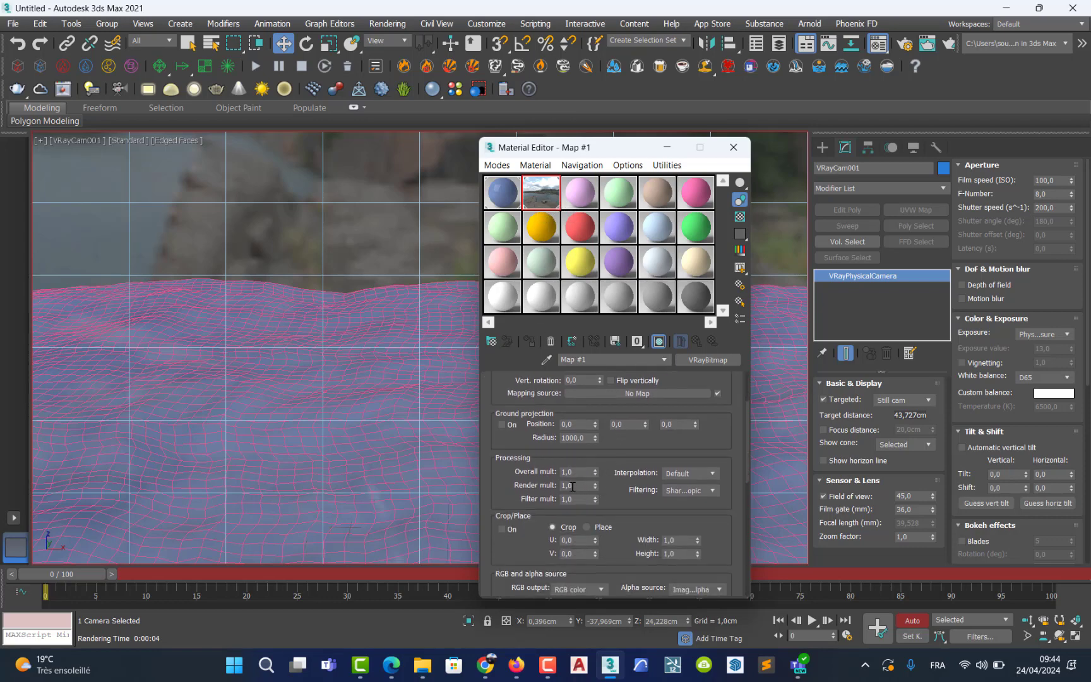
{"action": "double_click", "coordinate": [572, 486]}
{"action": "type", "text": "40"}
{"action": "left_click", "coordinate": [656, 461]}
{"action": "left_click", "coordinate": [733, 146]}
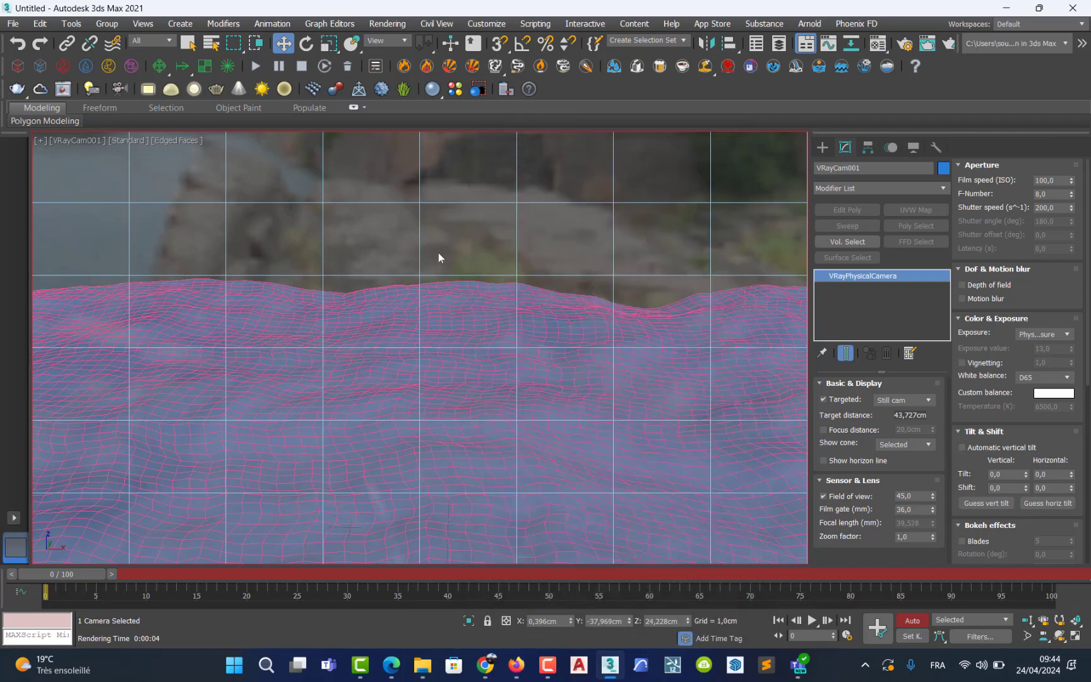
{"action": "key", "text": "shift+q"}
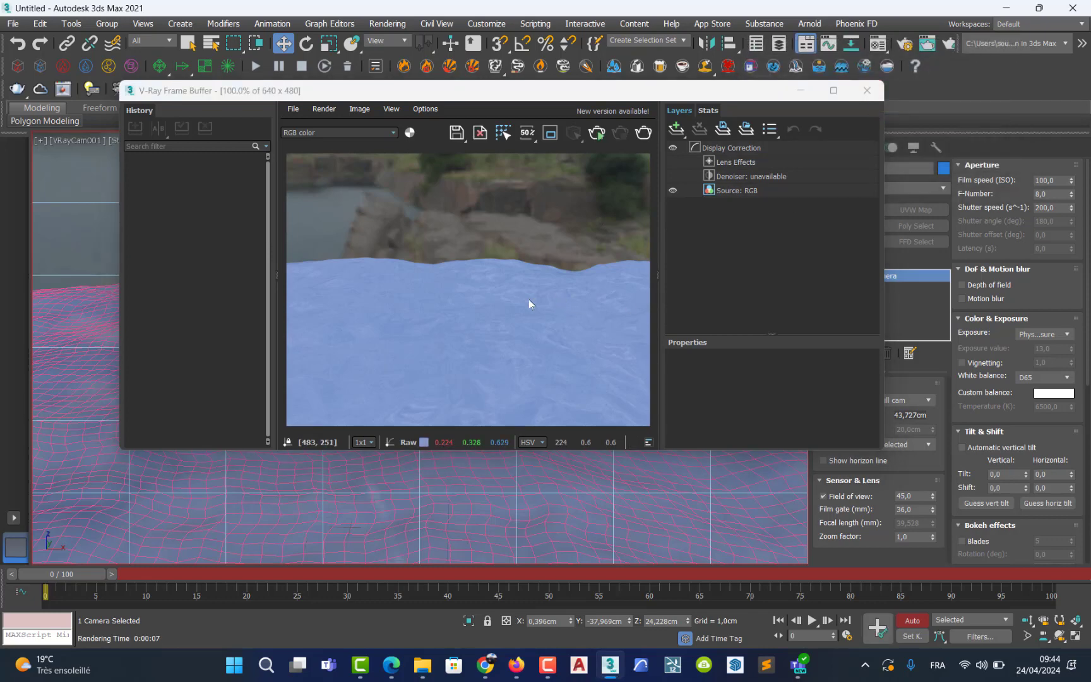
{"action": "left_click", "coordinate": [867, 90]}
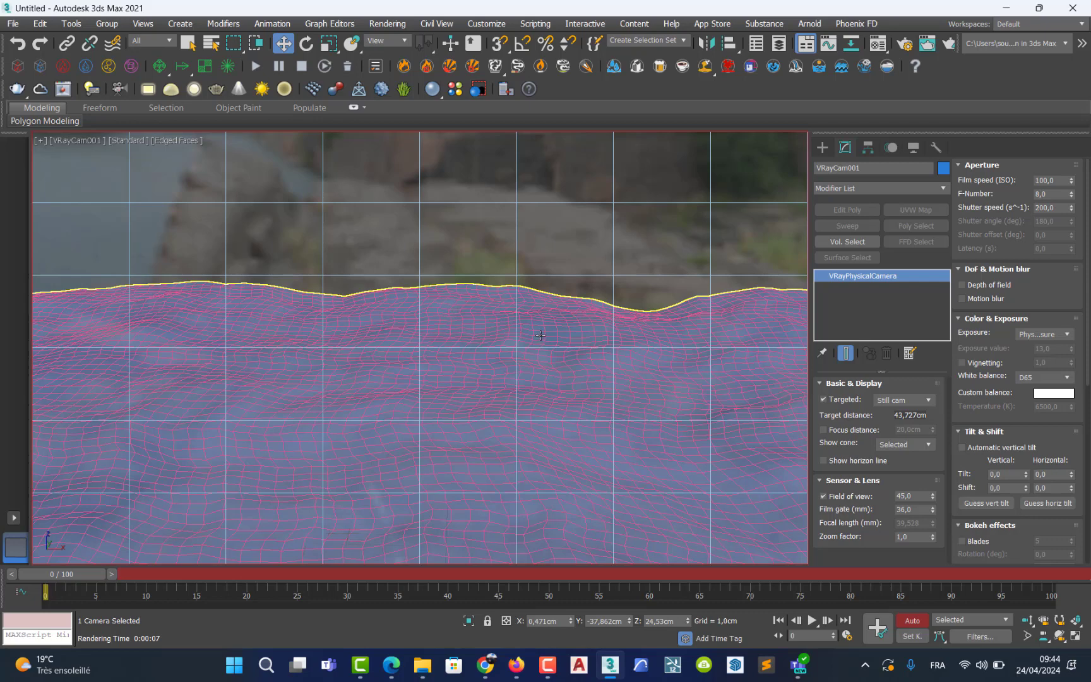
Load the Waves_A_02_200cm liquid material from the V-Ray material library into the third sample slot.
{"action": "key", "text": "m"}
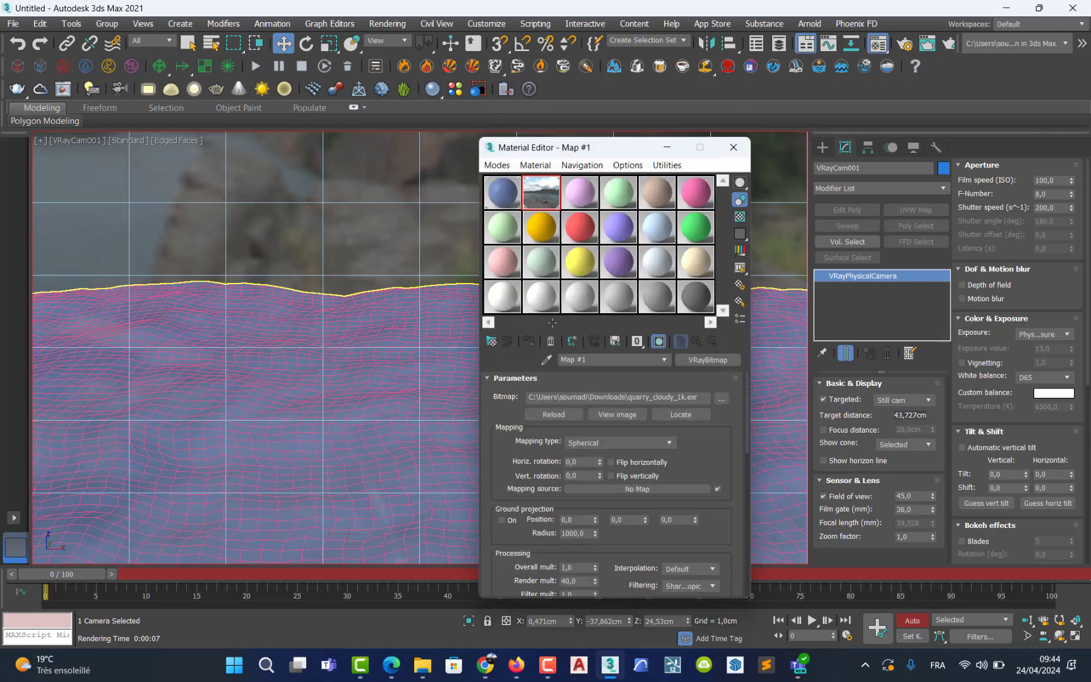
{"action": "left_click_drag", "start_coordinate": [589, 149], "coordinate": [597, 195]}
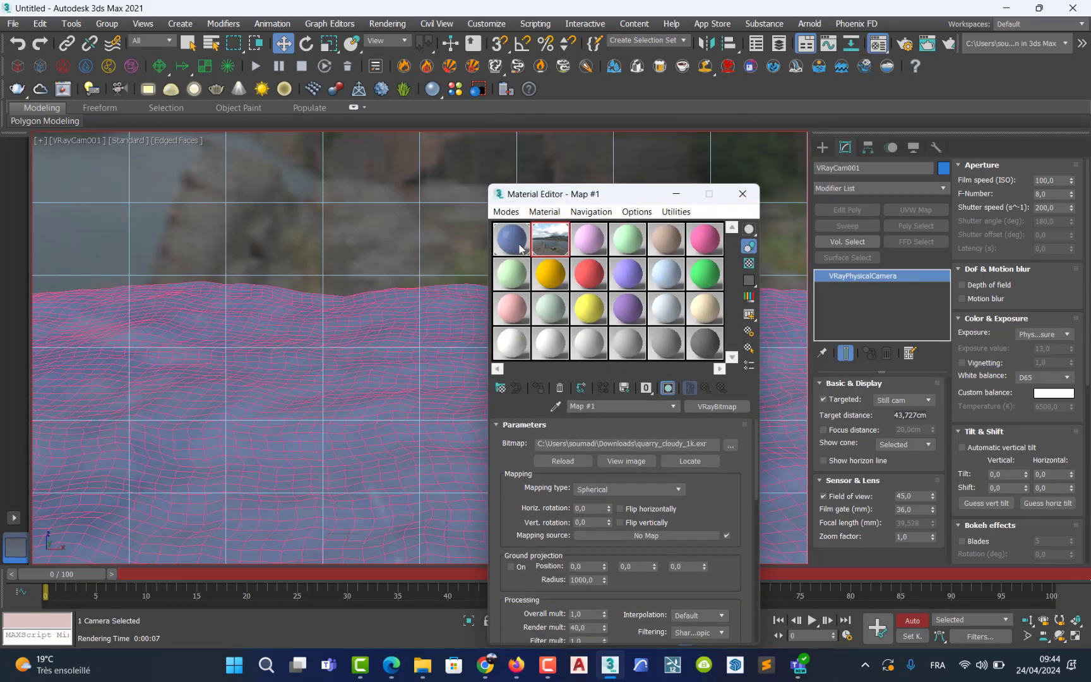
{"action": "left_click", "coordinate": [513, 240]}
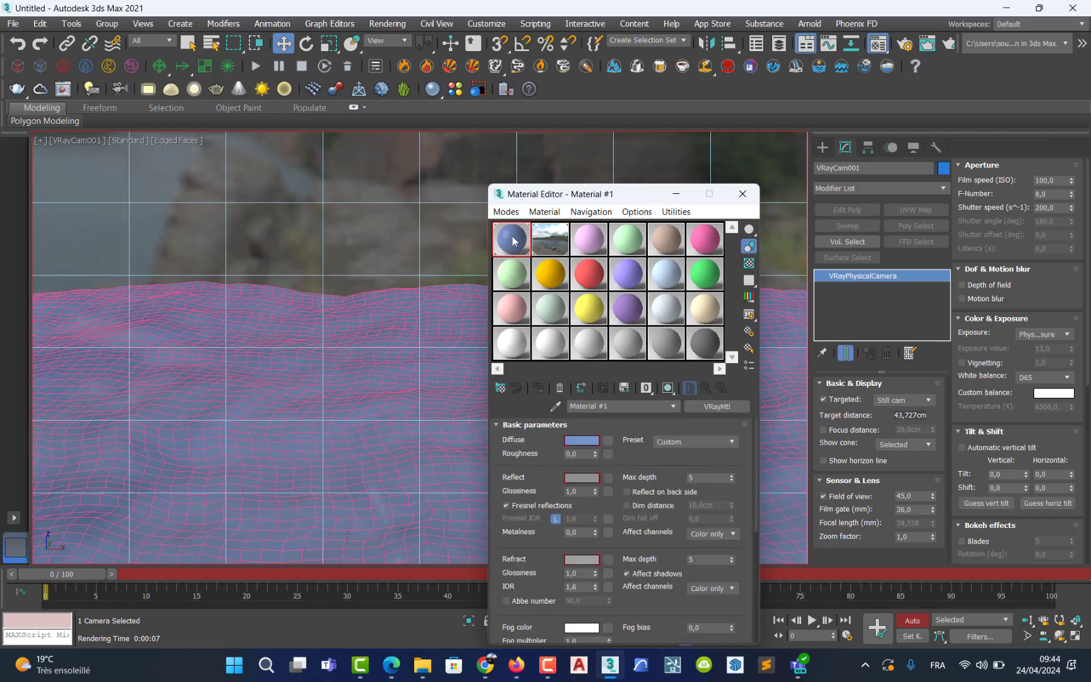
{"action": "left_click", "coordinate": [593, 241]}
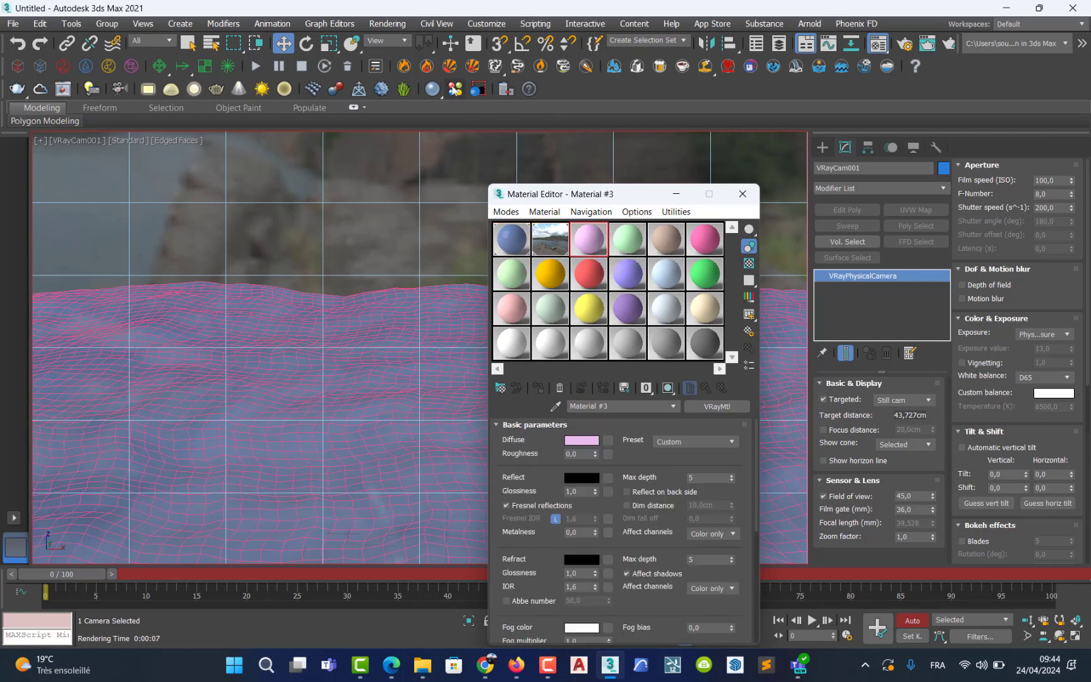
{"action": "left_click", "coordinate": [452, 90]}
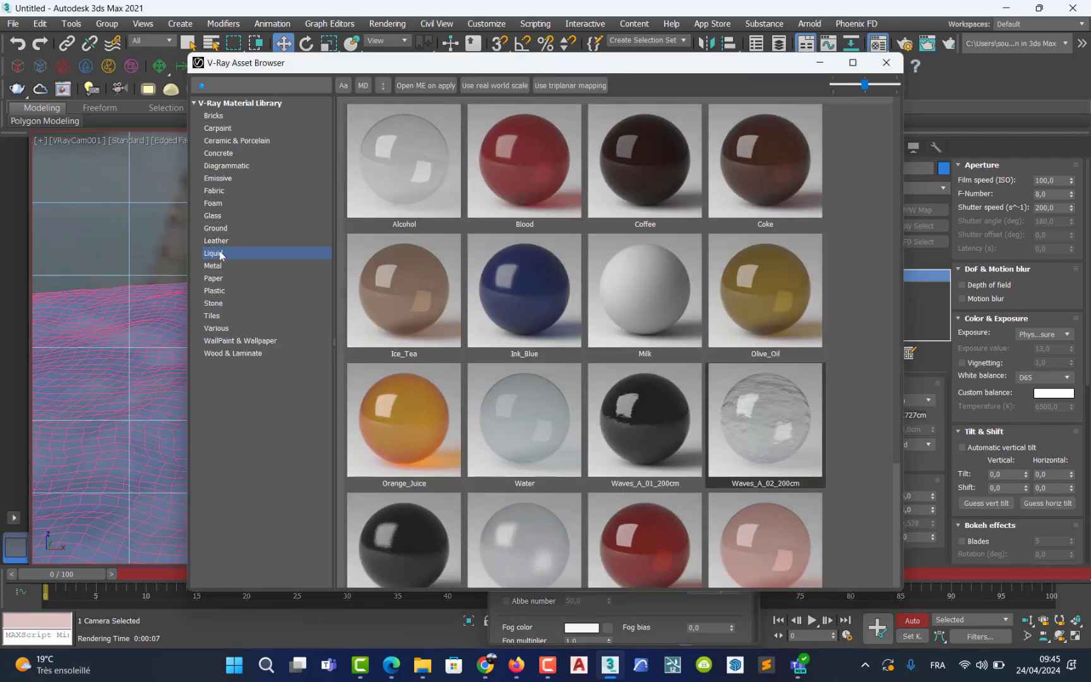
{"action": "right_click", "coordinate": [766, 414]}
{"action": "left_click", "coordinate": [790, 440]}
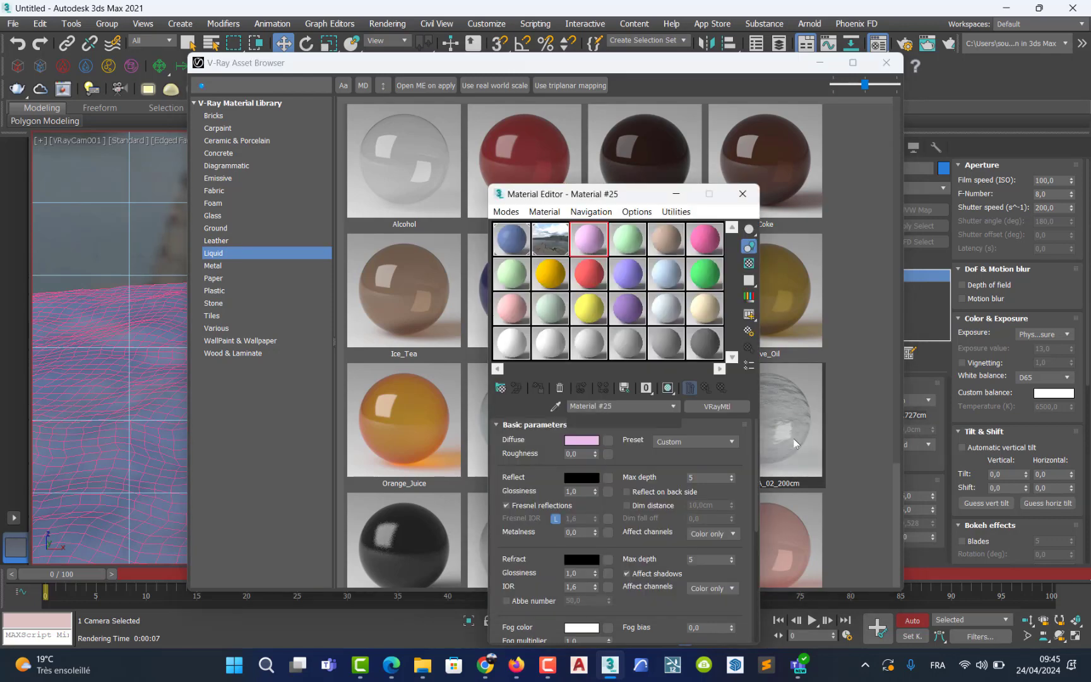
{"action": "left_click", "coordinate": [886, 63]}
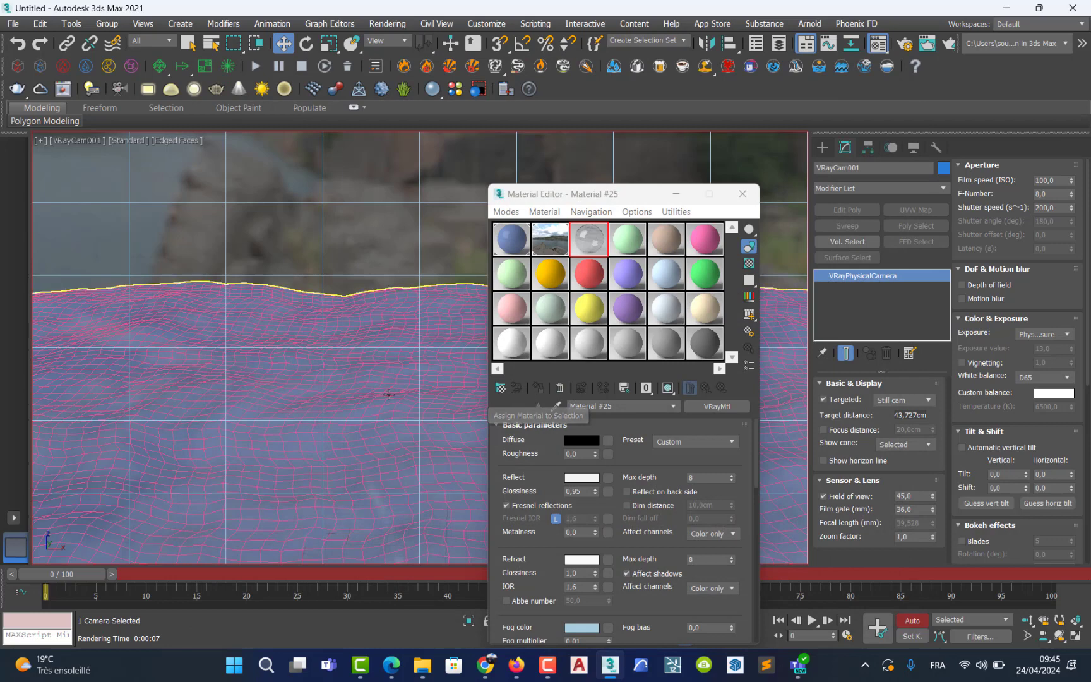
Assign the library wave material to the wave plane, render a test image, and close the Material Editor.
{"action": "left_click", "coordinate": [387, 393]}
{"action": "left_click", "coordinate": [531, 388]}
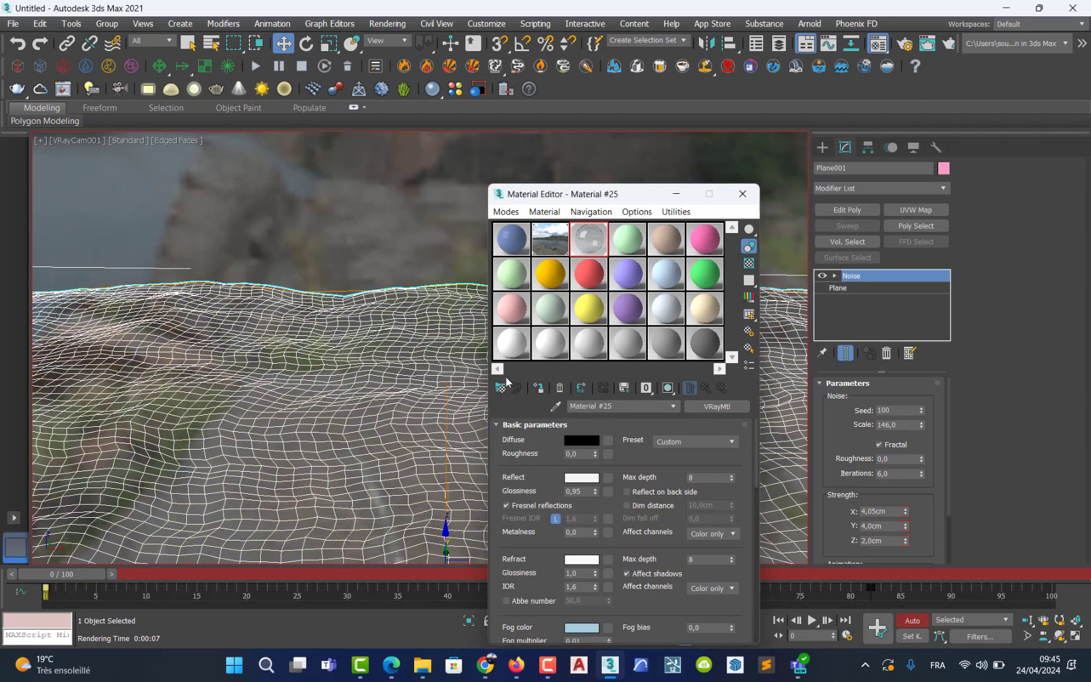
{"action": "key", "text": "shift+q"}
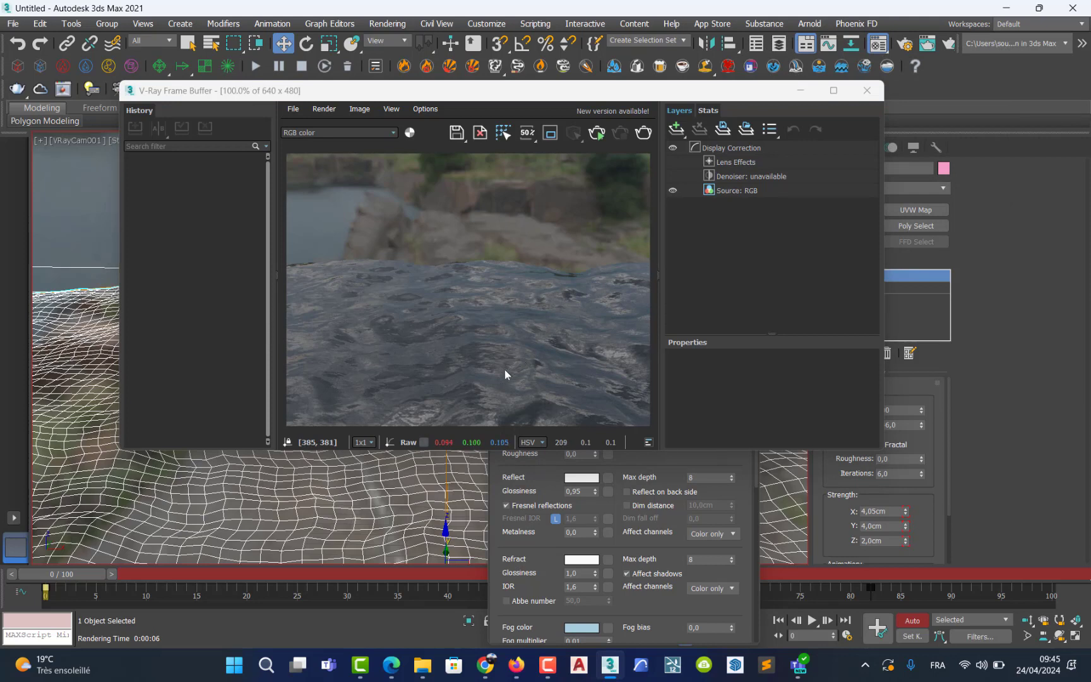
{"action": "left_click", "coordinate": [865, 94]}
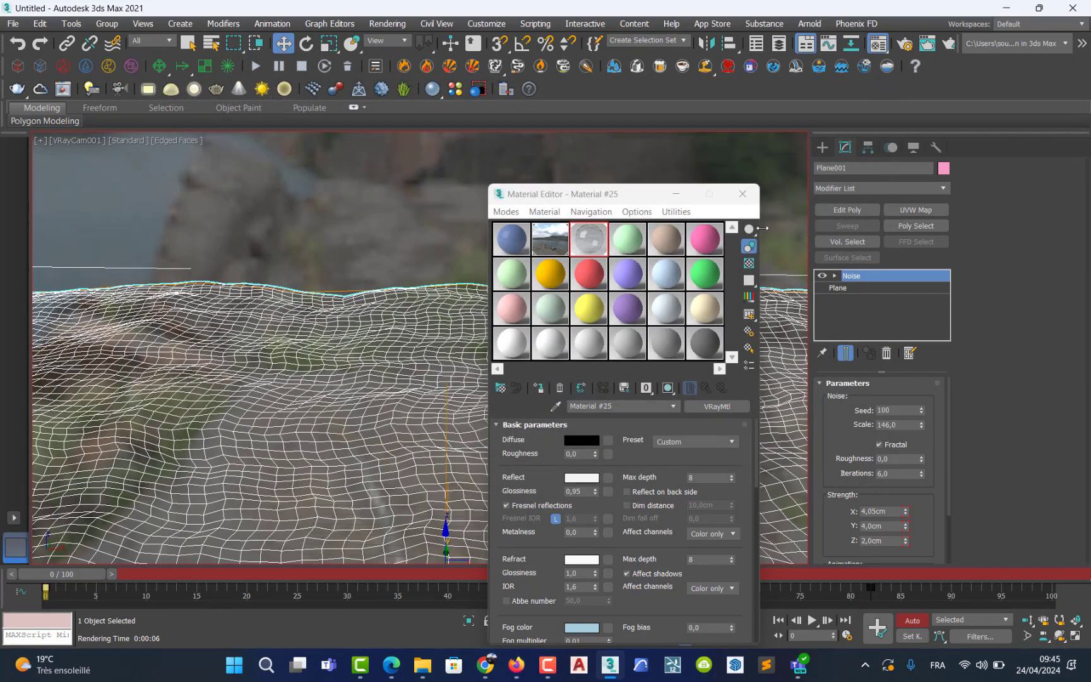
{"action": "left_click", "coordinate": [742, 193]}
{"action": "middle_click_drag", "start_coordinate": [541, 271], "coordinate": [510, 301]}
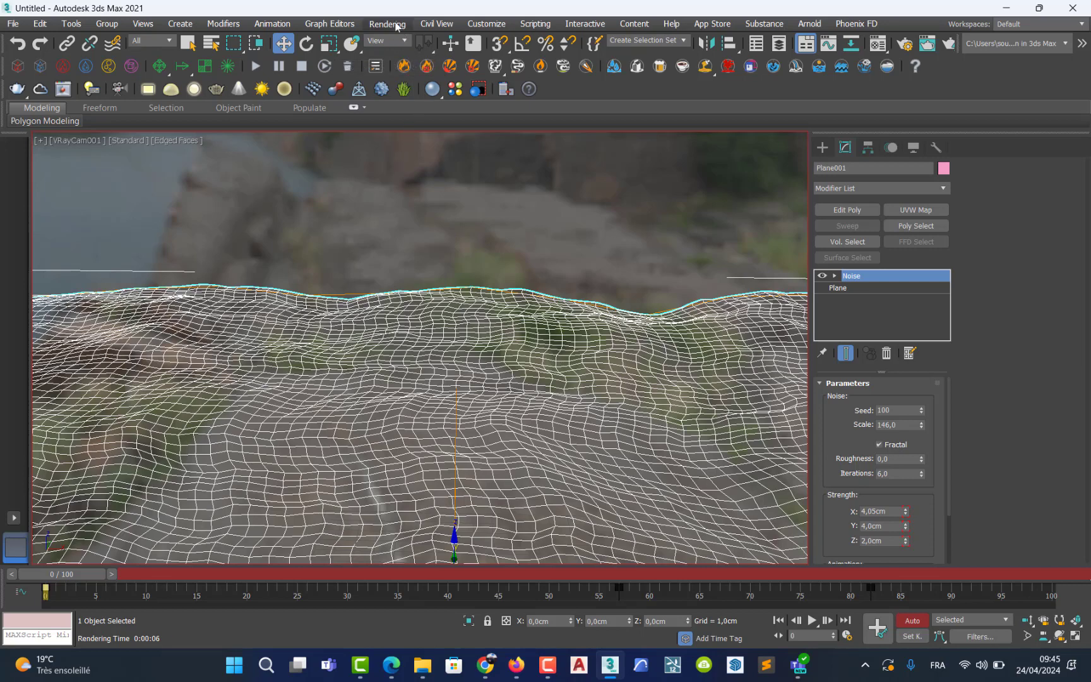
Set the render to the frame range 0 to 100 with the HDTV (video) output size at 1920x1080.
{"action": "left_click", "coordinate": [906, 45]}
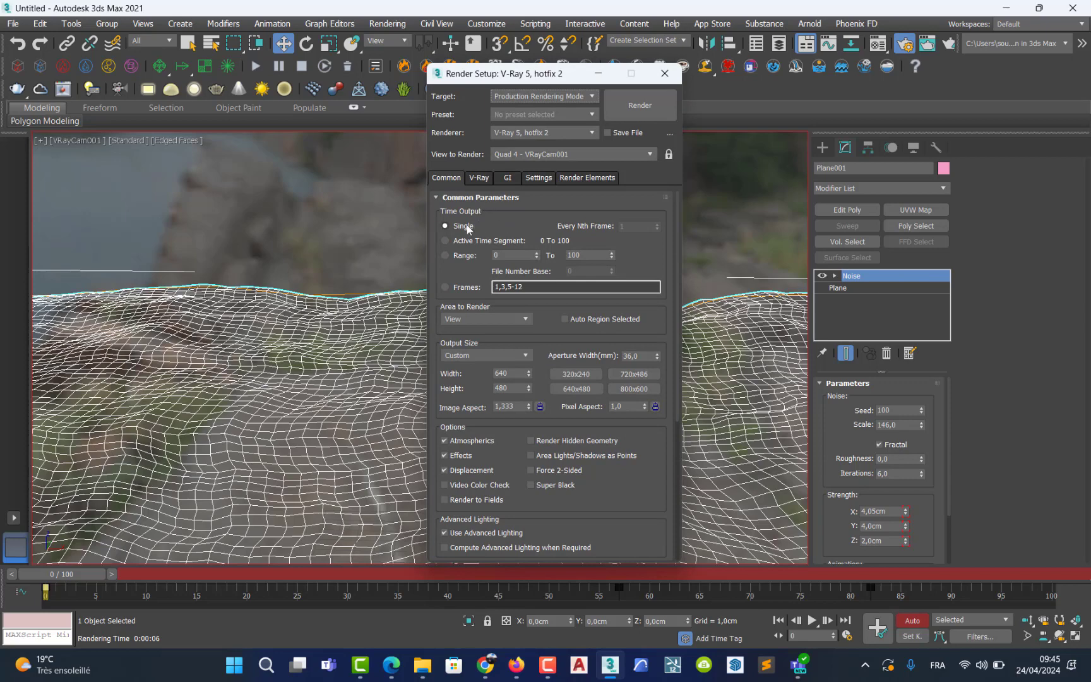
{"action": "left_click", "coordinate": [446, 254]}
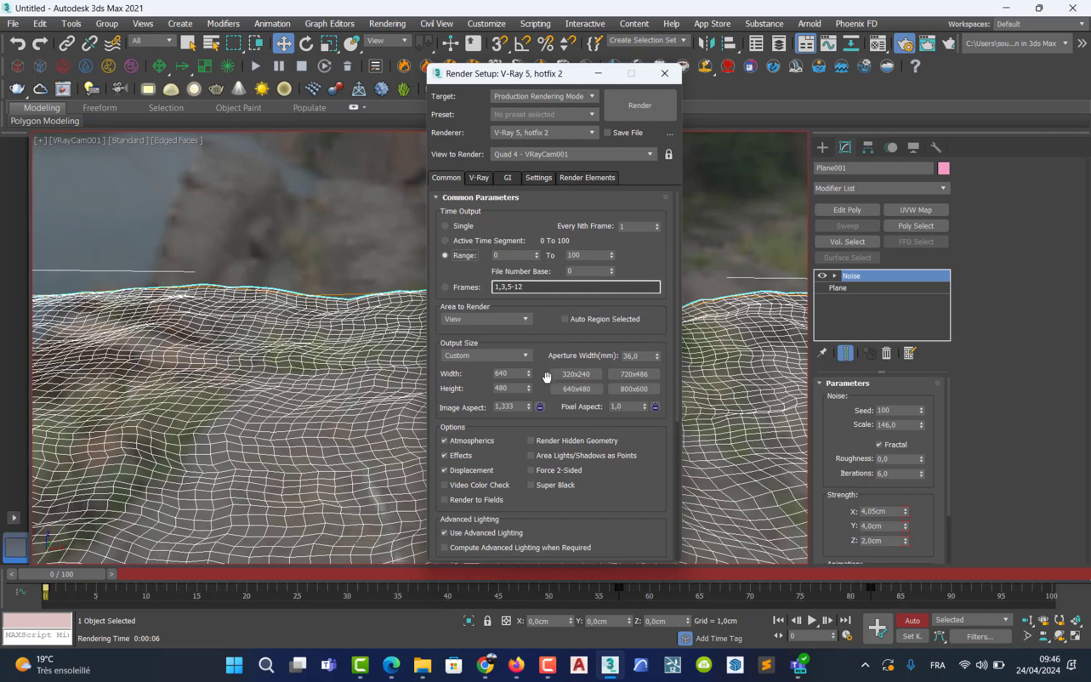
{"action": "left_click", "coordinate": [517, 357]}
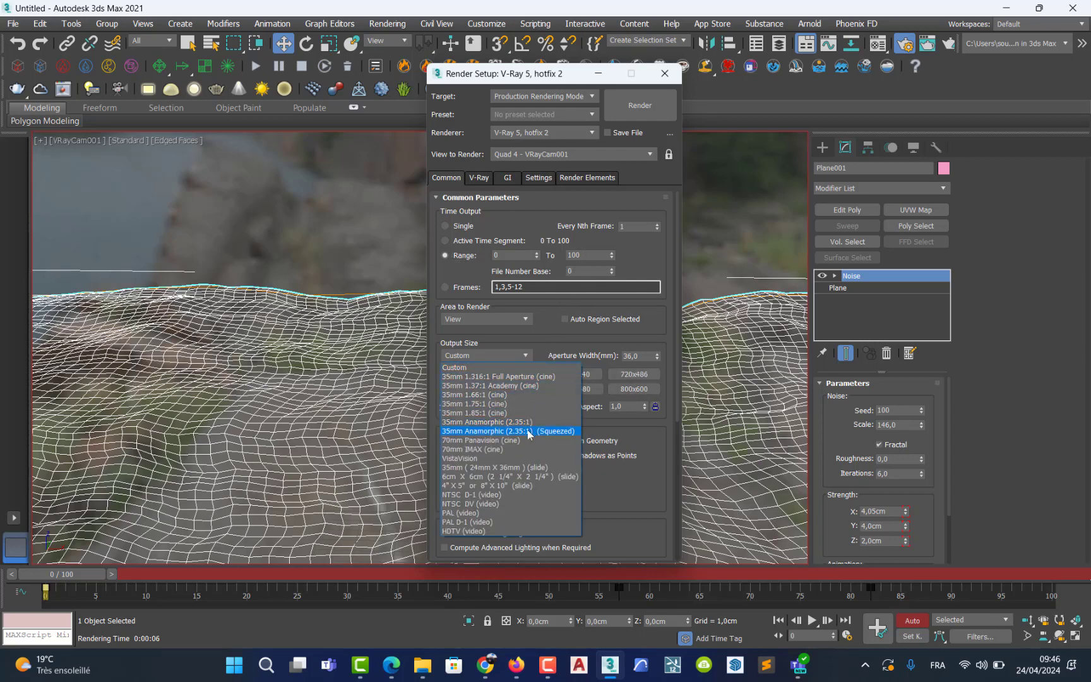
{"action": "left_click", "coordinate": [479, 532]}
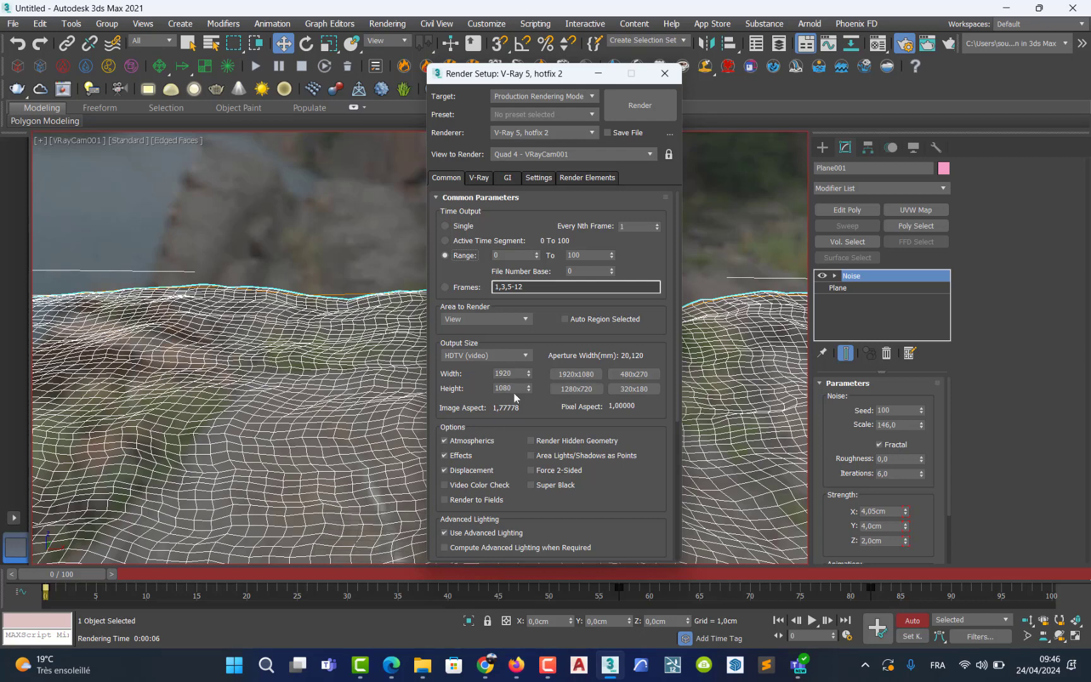
{"action": "left_click", "coordinate": [567, 378]}
Choose the Desktop as the render output location and name the output file "sea animation".
{"action": "left_click_drag", "start_coordinate": [610, 467], "coordinate": [619, 284]}
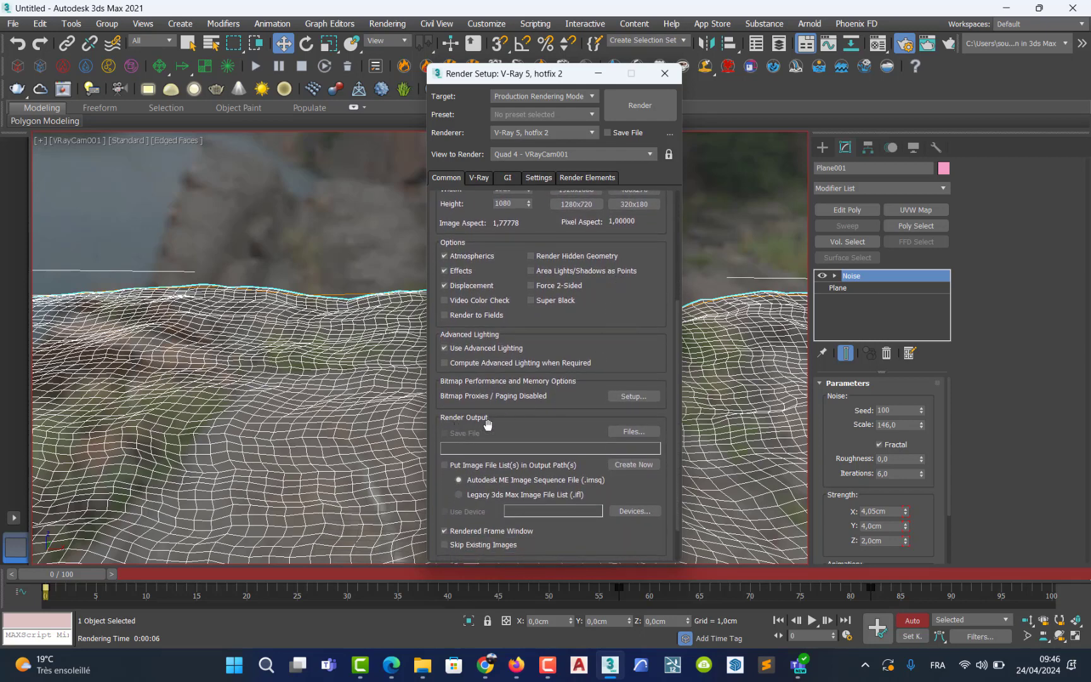
{"action": "left_click", "coordinate": [625, 433]}
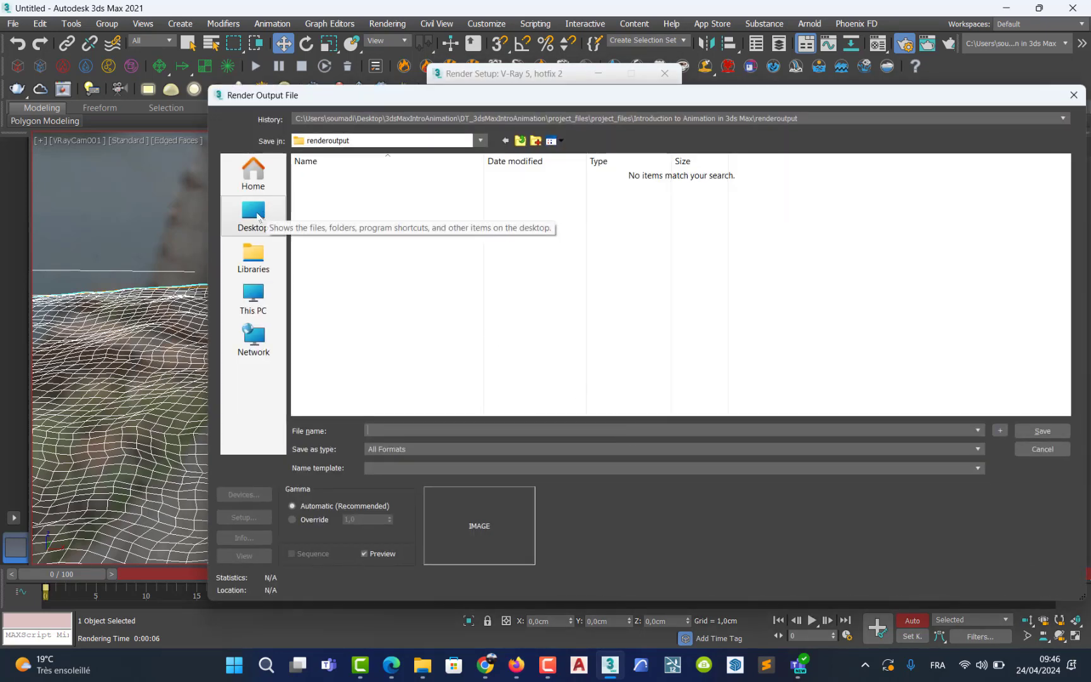
{"action": "left_click", "coordinate": [256, 215]}
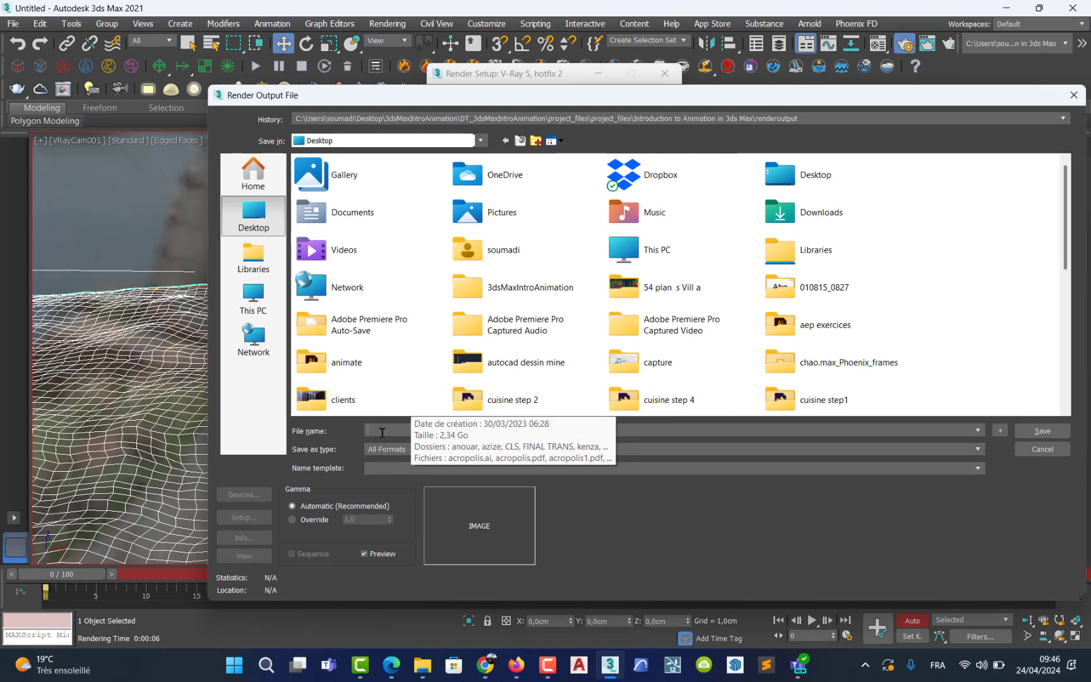
{"action": "type", "text": "water"}
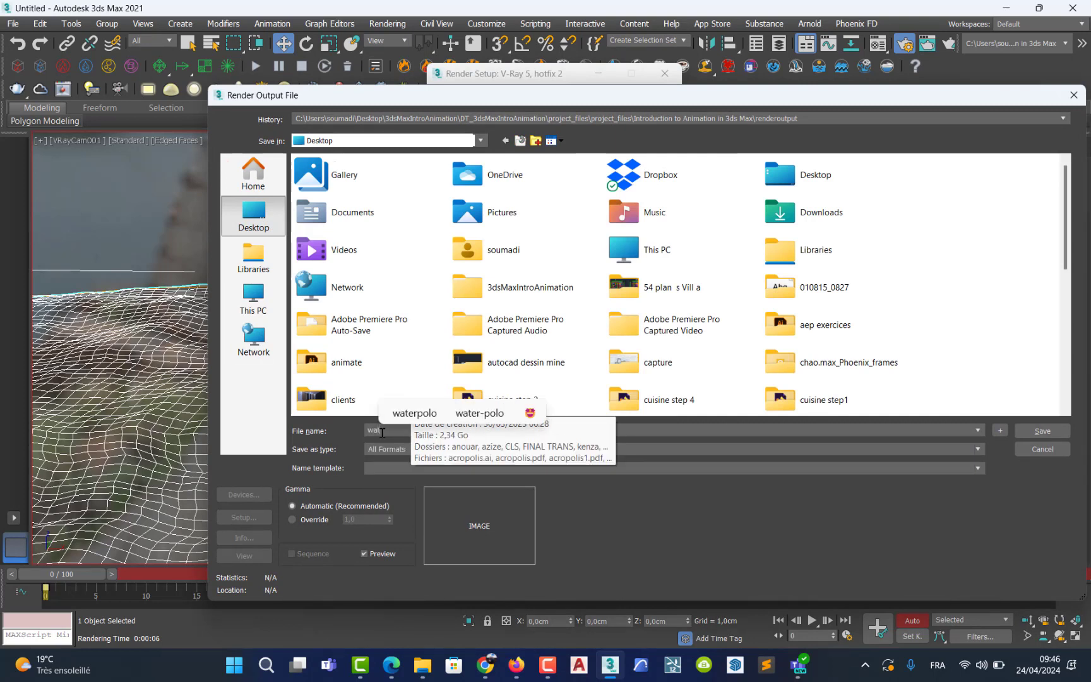
{"action": "type", "text": " ani"}
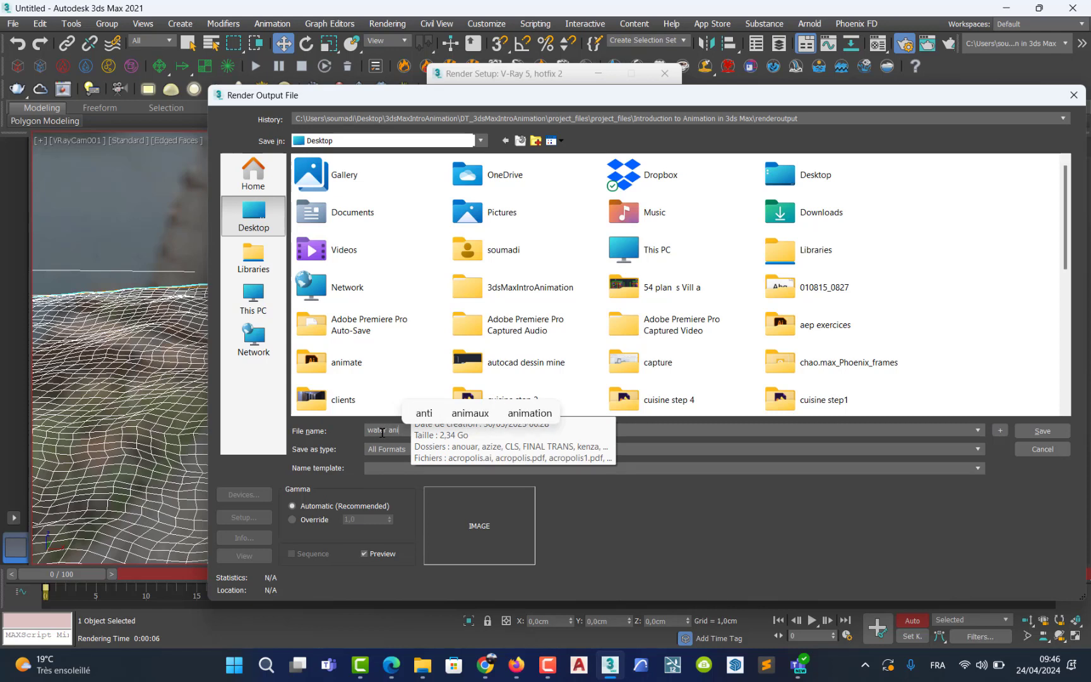
{"action": "type", "text": "mat"}
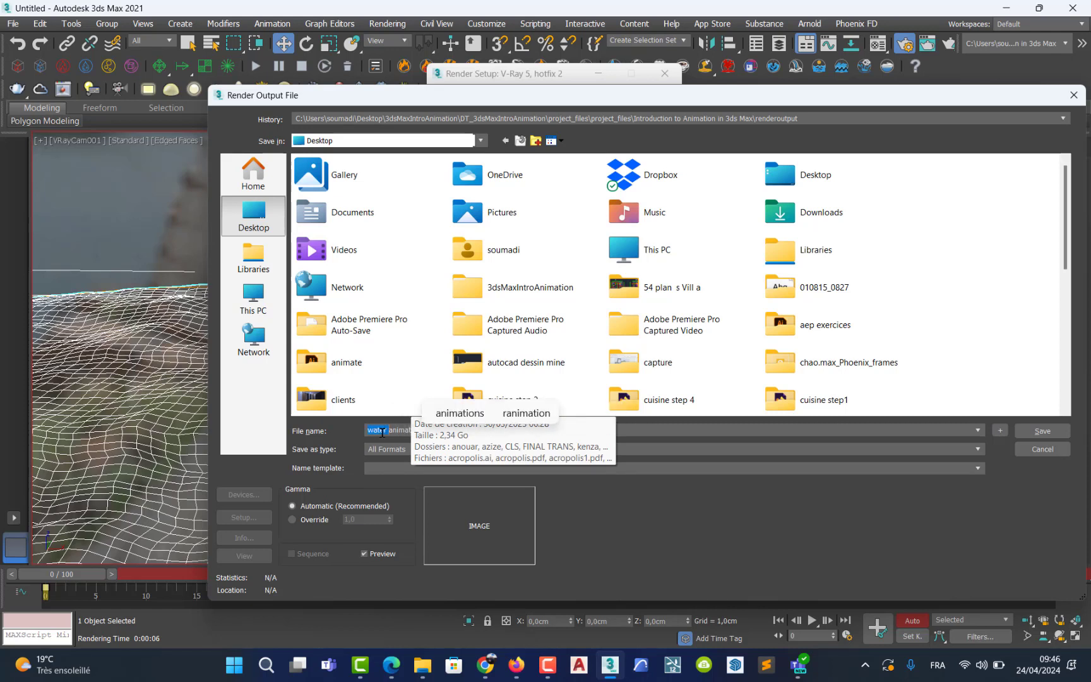
{"action": "type", "text": "iosea"}
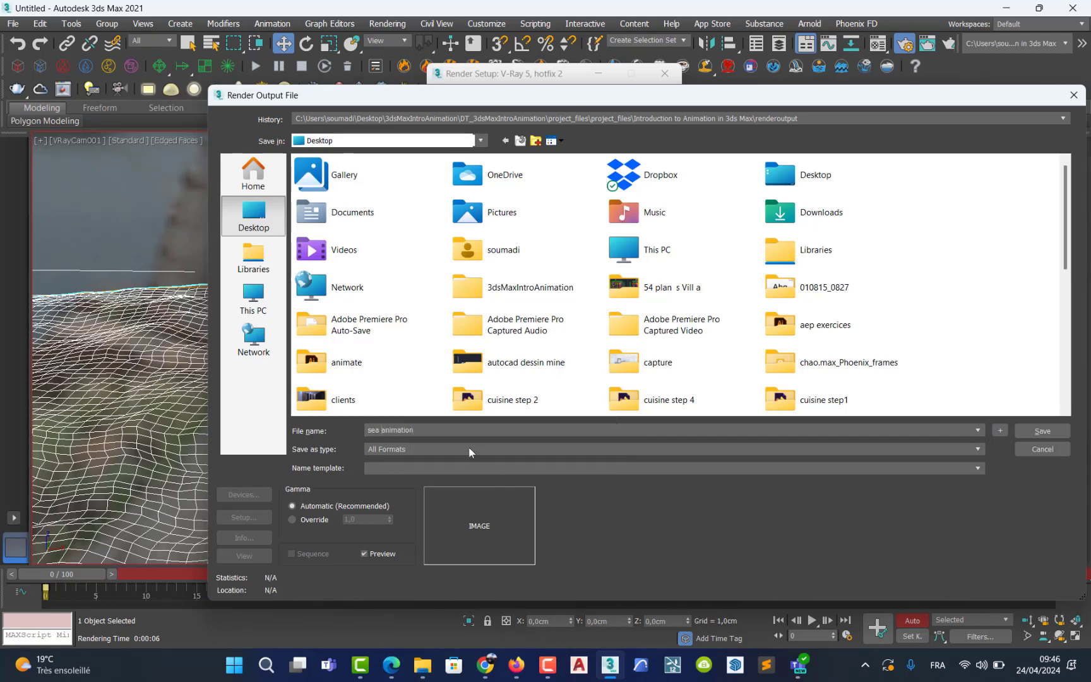
Save the render output as a MOV QuickTime file, accept the Animation compression at 30 images per second, and close Render Setup.
{"action": "left_click", "coordinate": [468, 449]}
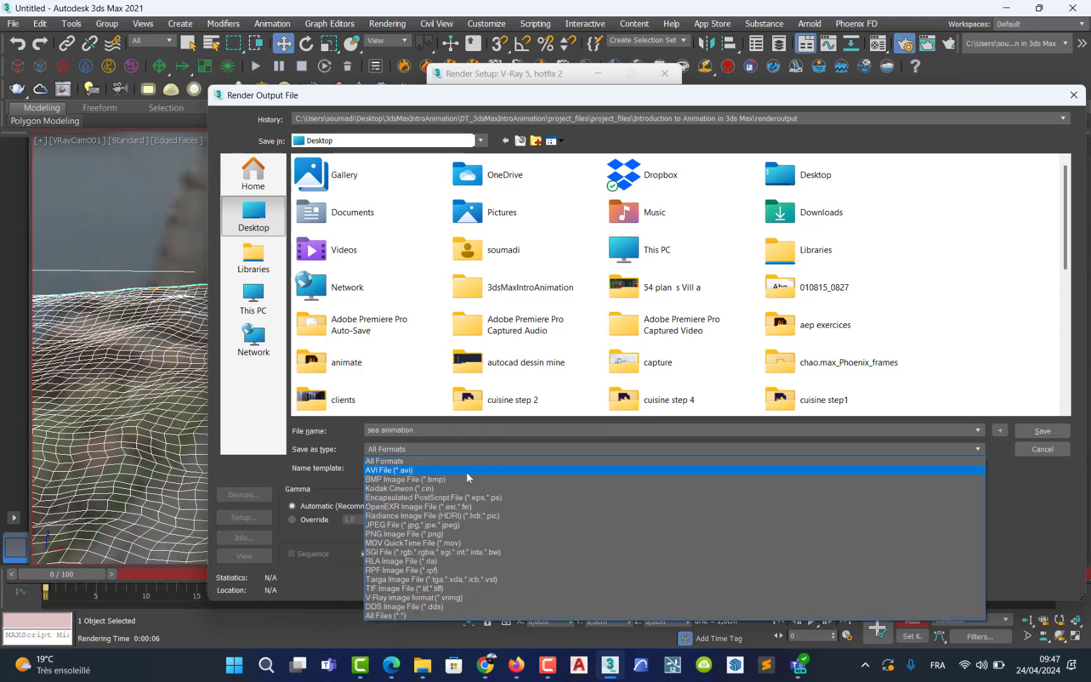
{"action": "left_click", "coordinate": [468, 543]}
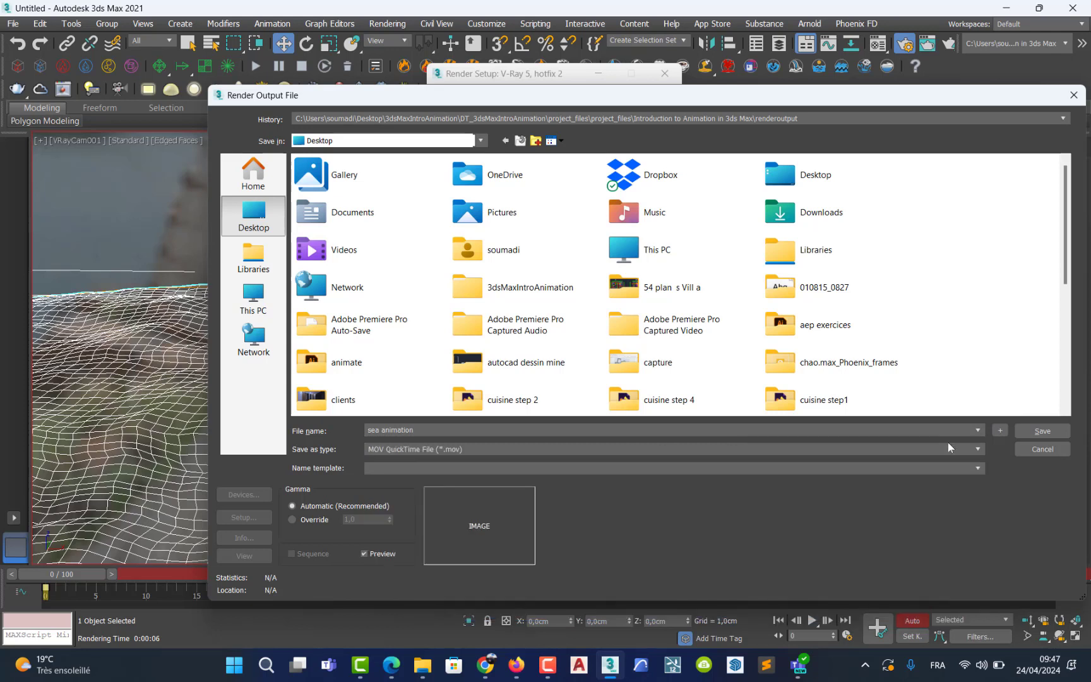
{"action": "left_click", "coordinate": [1042, 431]}
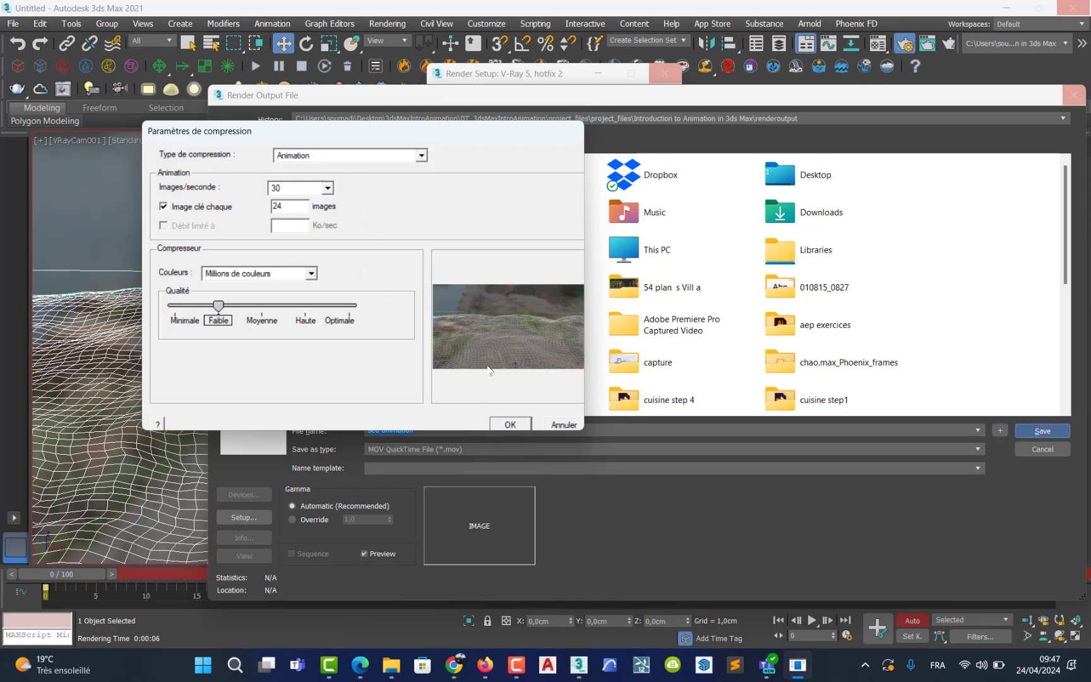
{"action": "left_click", "coordinate": [510, 425]}
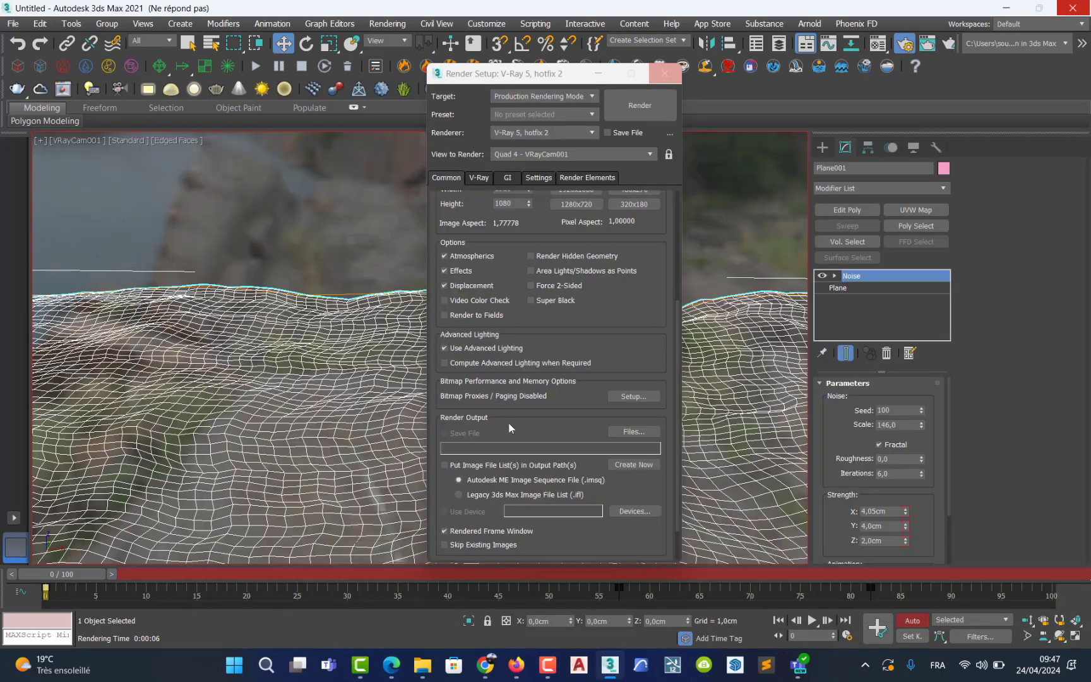
{"action": "left_click", "coordinate": [667, 74]}
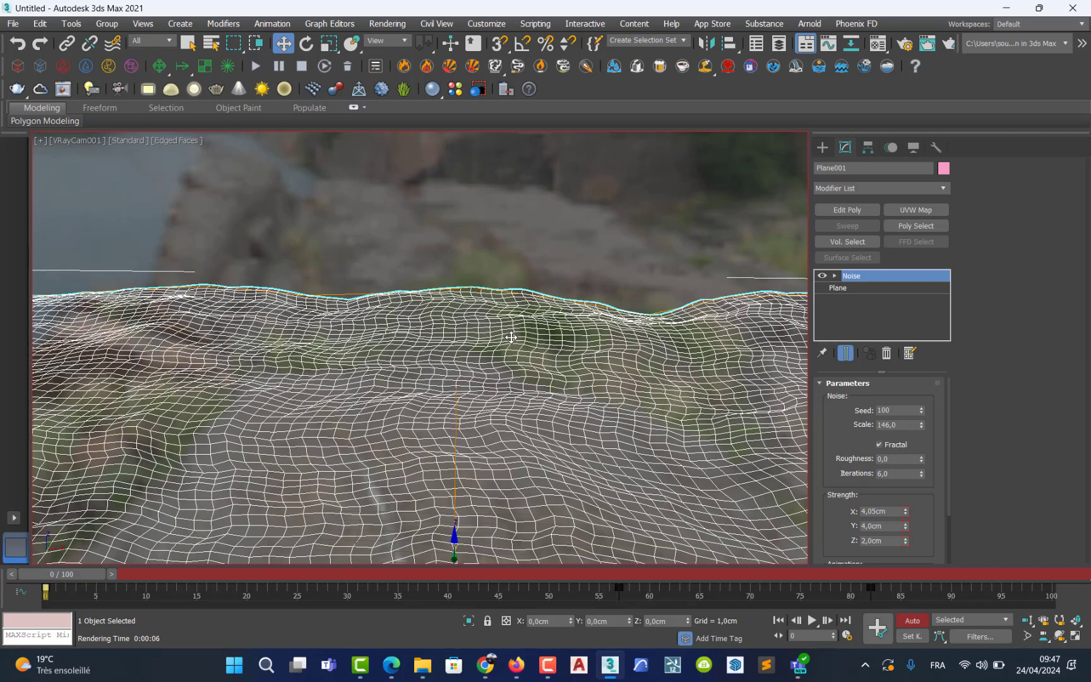
Start rendering the animation from the camera and arrange the frame buffer and progress windows so both are visible.
{"action": "key", "text": "shift+q"}
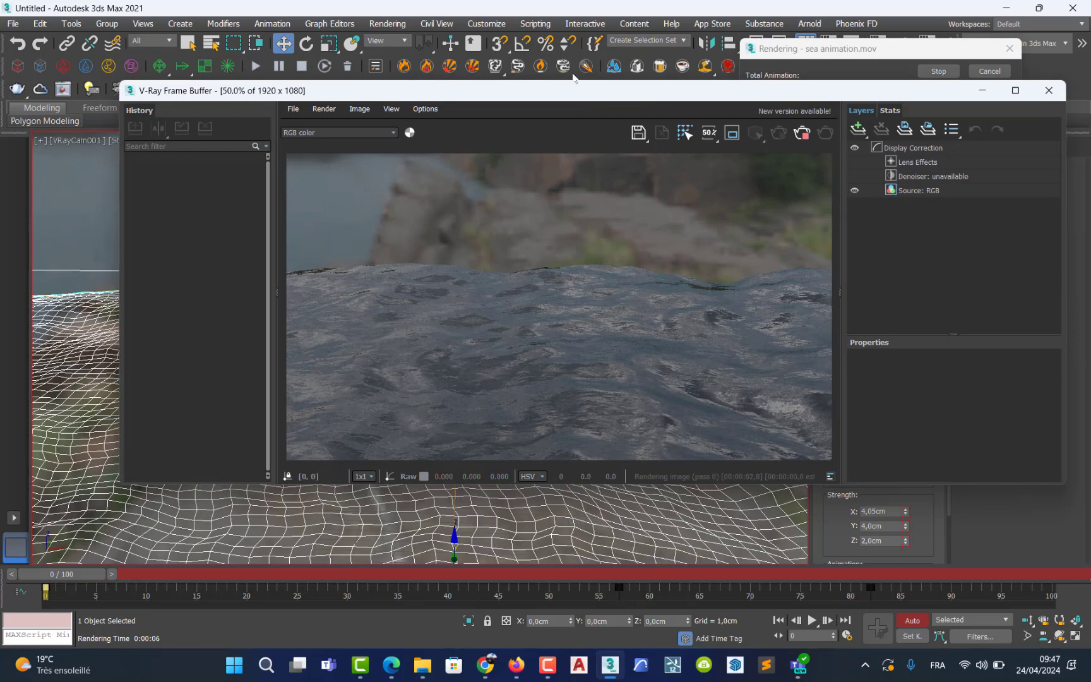
{"action": "left_click_drag", "start_coordinate": [574, 98], "coordinate": [545, 188]}
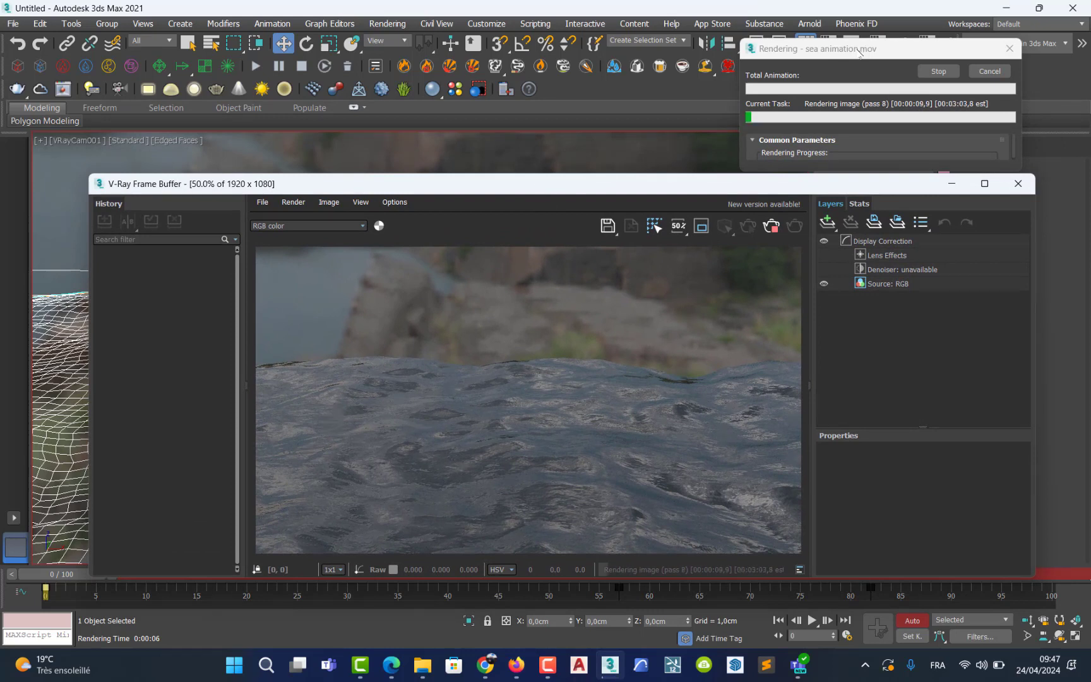
{"action": "left_click_drag", "start_coordinate": [859, 53], "coordinate": [762, 43]}
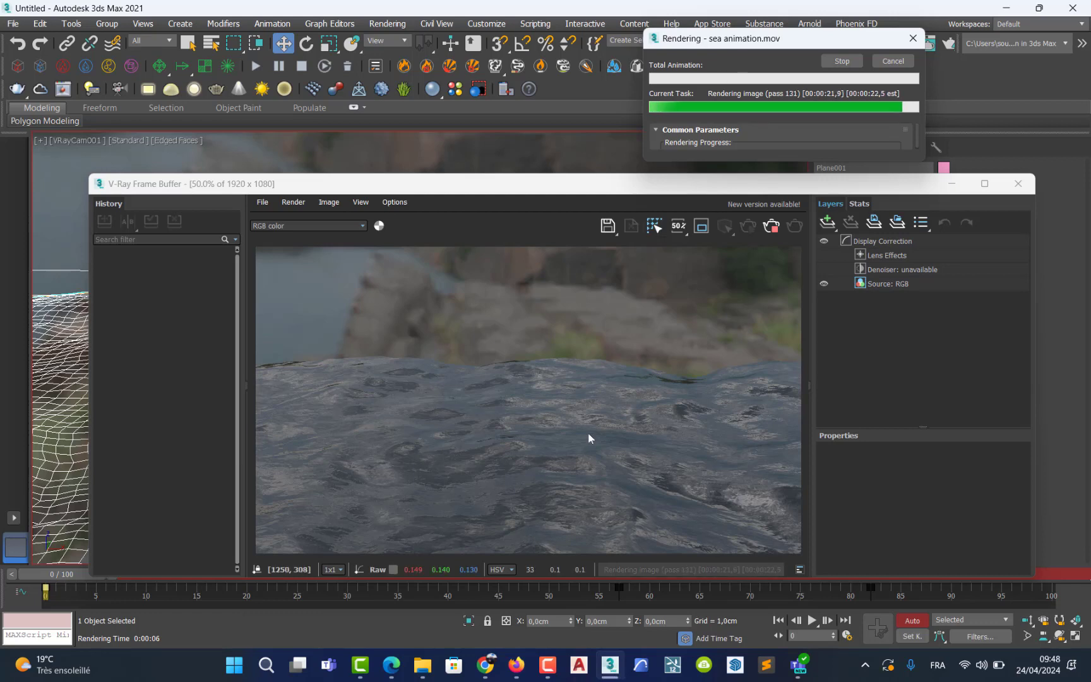
{"action": "left_click", "coordinate": [547, 664]}
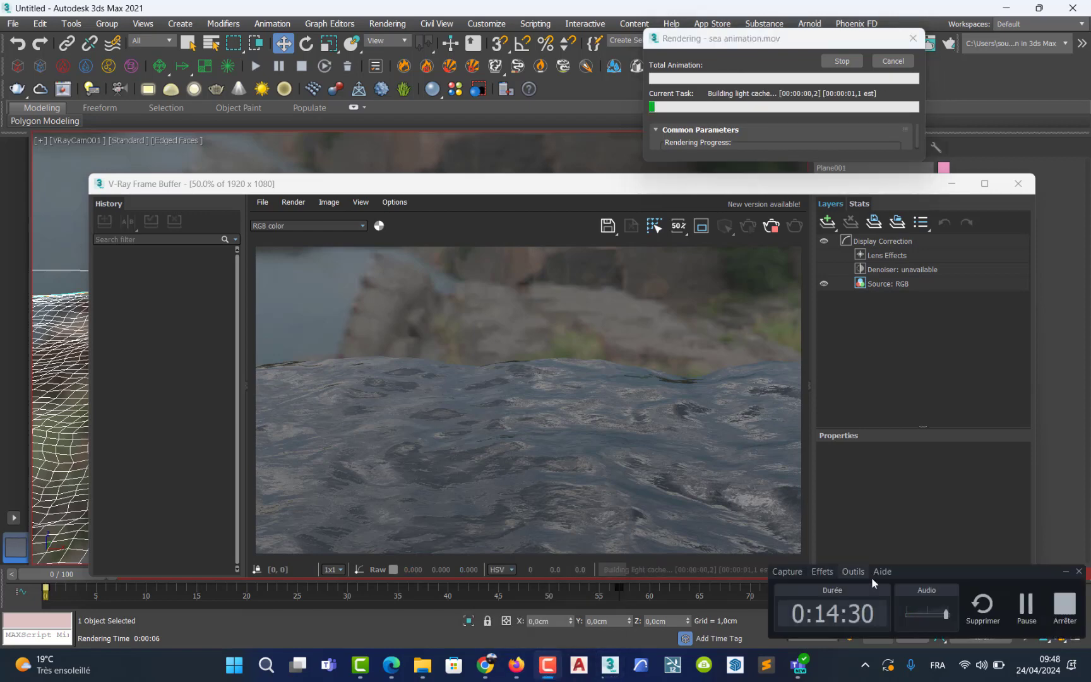